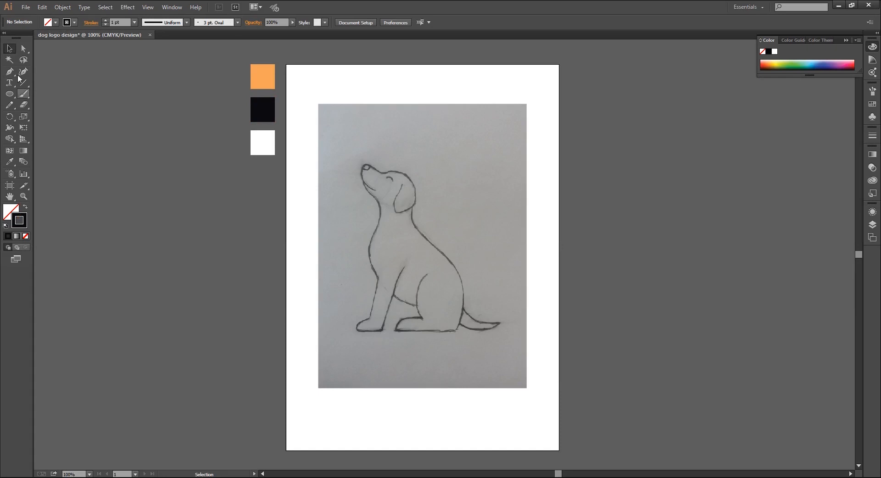
- Trace the dog's ear from its inner front edge around the lower tip and up to the back corner with the Pen tool
left_click(9, 72)
scroll(388, 182, "up", 5)
left_click(478, 186)
left_click_drag(448, 249, 425, 271)
left_click_drag(439, 355, 456, 386)
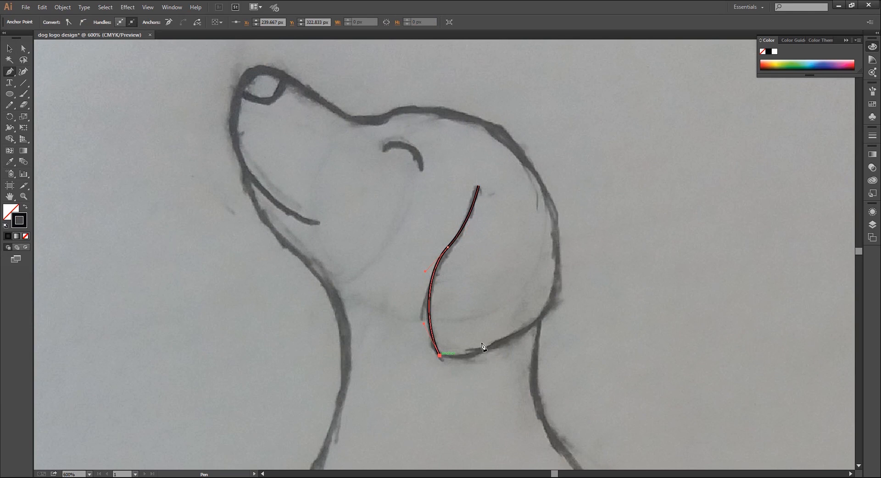
left_click_drag(554, 293, 575, 259)
- Continue the path over the top of the dog's head and down to the dip at the brow
left_click_drag(413, 136, 219, 156)
left_click_drag(390, 165, 475, 228)
left_click(437, 199)
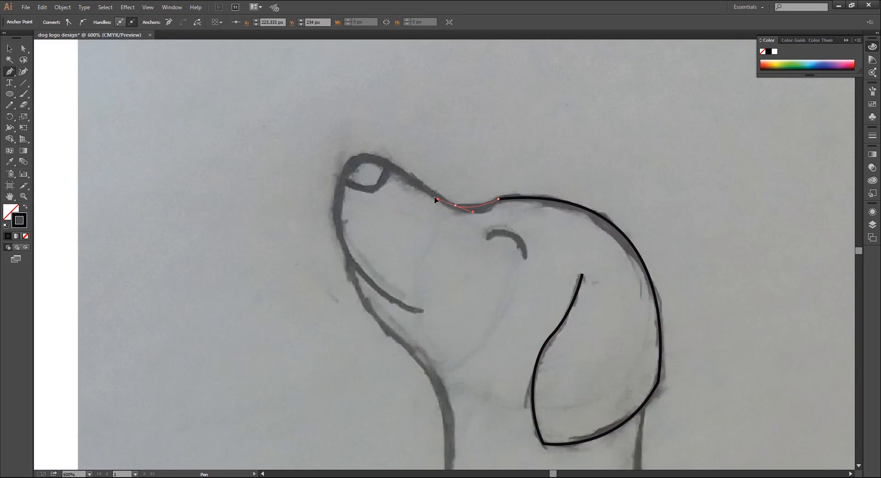
left_click(455, 205)
key("ctrl+plus")
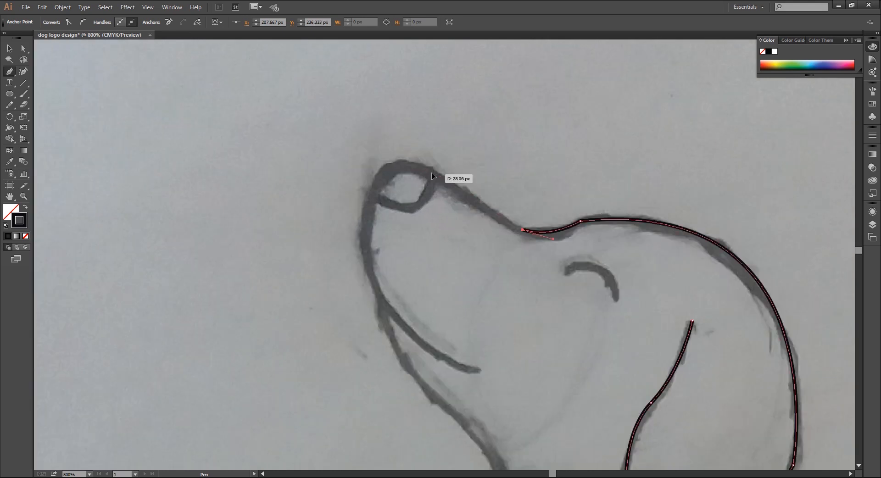
- Continue the path along the snout, around the nose tip, and end it at the corner of the mouth
left_click_drag(388, 163, 369, 152)
left_click_drag(372, 193, 360, 230)
left_click_drag(403, 314, 386, 275)
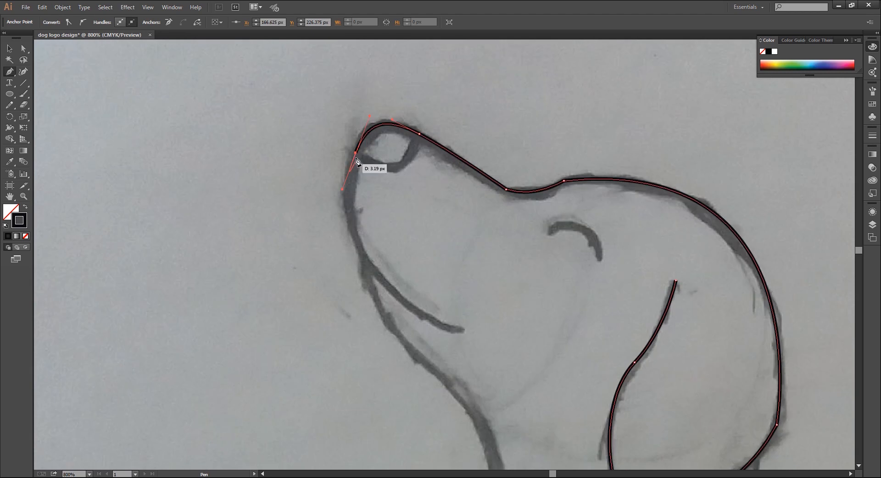
left_click_drag(465, 330, 625, 393)
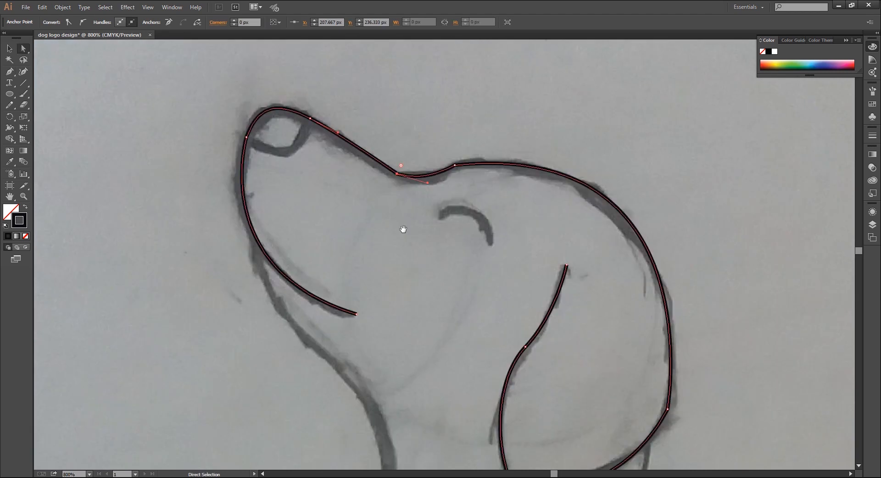
- Round the sharp corners where the snout meets the forehead using live corners
scroll(394, 249, "up", 2)
left_click_drag(401, 213, 417, 172)
left_click_drag(457, 211, 496, 297)
- Round the corners at the ear's lower tip and back edge to smooth the head outline
scroll(439, 345, "down", 2)
scroll(439, 345, "right", 1)
left_click(453, 419)
left_click_drag(460, 412, 473, 407)
left_click(606, 337)
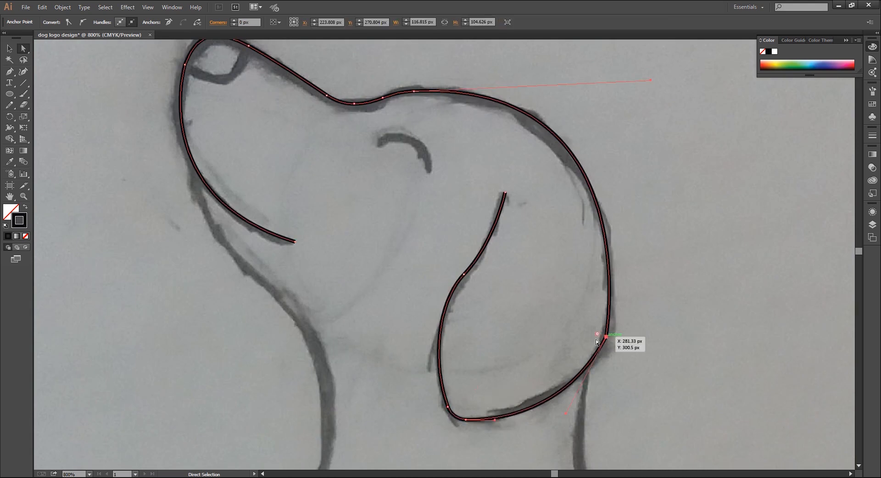
left_click_drag(596, 339, 513, 315)
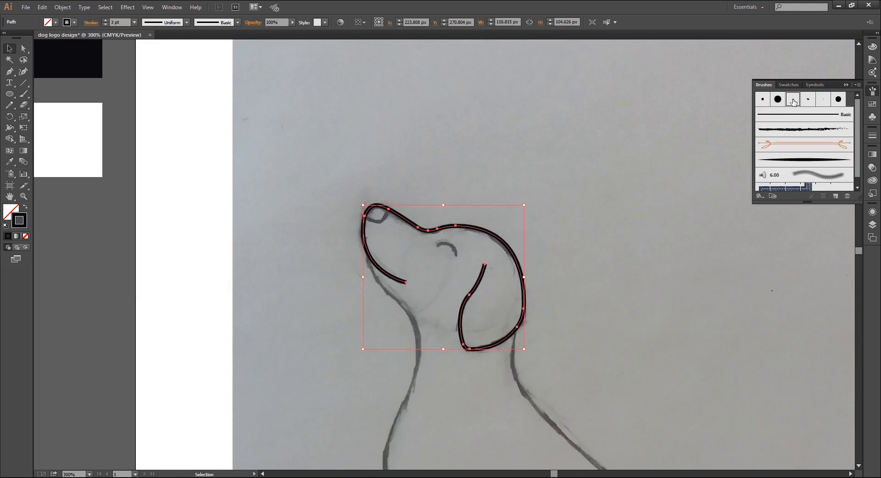
- Apply the 3 pt. Oval brush to the head outline and set its stroke weight to 2 pt
left_click(793, 100)
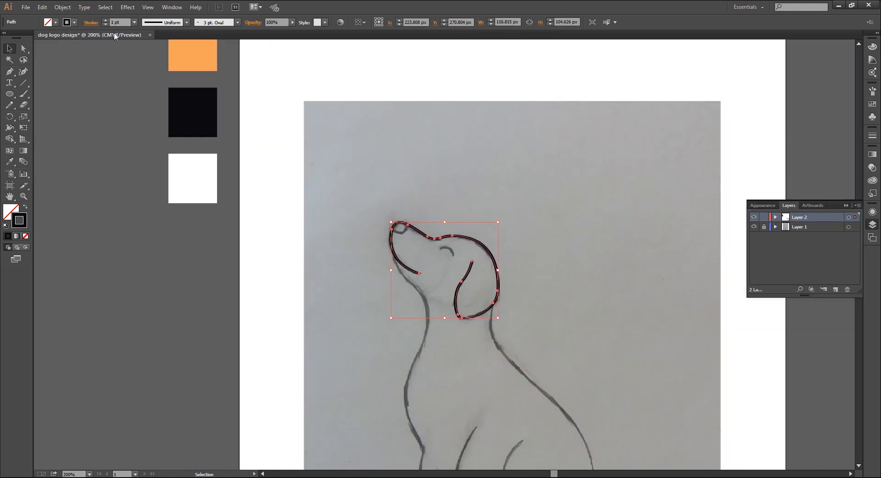
left_click(135, 22)
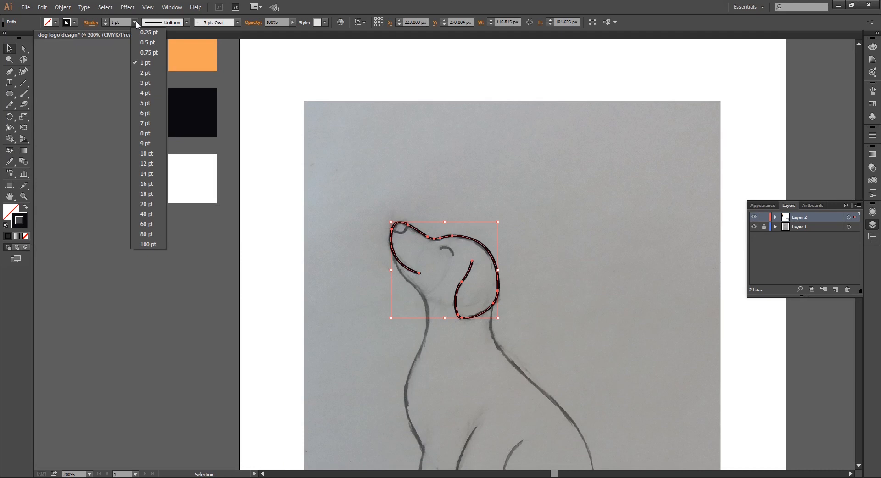
left_click(144, 74)
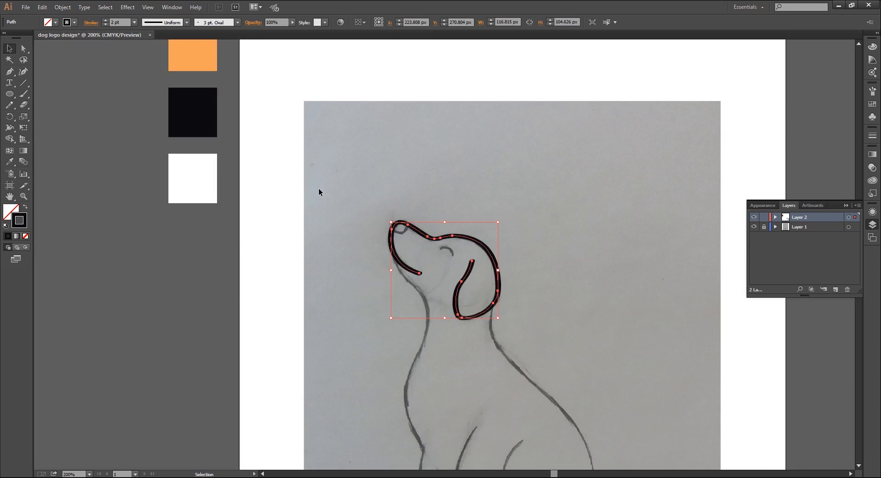
- Trace the throat, neck and chest from under the chin to the top of the front leg with the Pen tool
left_click(400, 179)
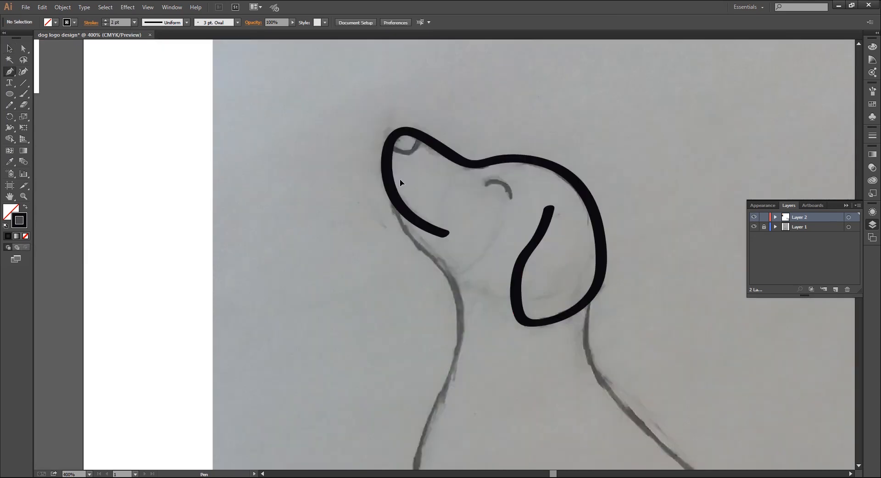
left_click_drag(413, 239, 441, 265)
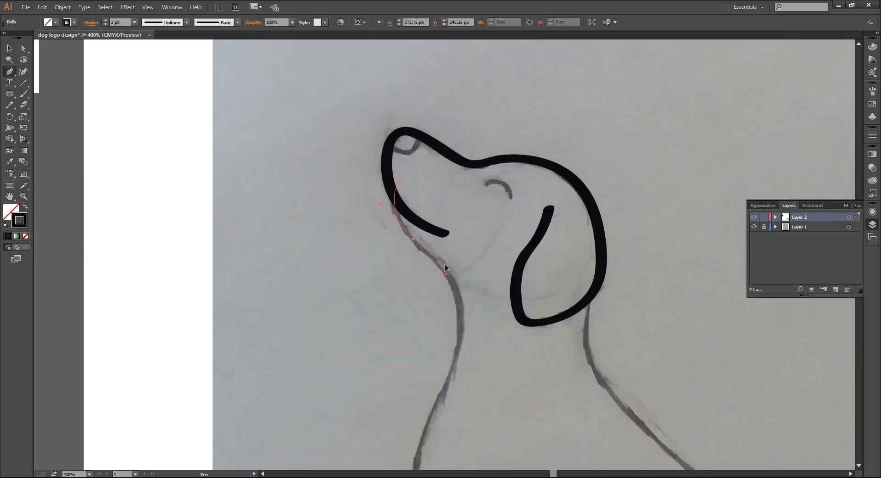
mouse_move(459, 340)
left_mouse_down()
mouse_move(443, 289)
mouse_move(452, 315)
left_mouse_up()
scroll(452, 339, "down", 3)
left_click_drag(407, 374, 395, 293)
left_click_drag(404, 292, 401, 352)
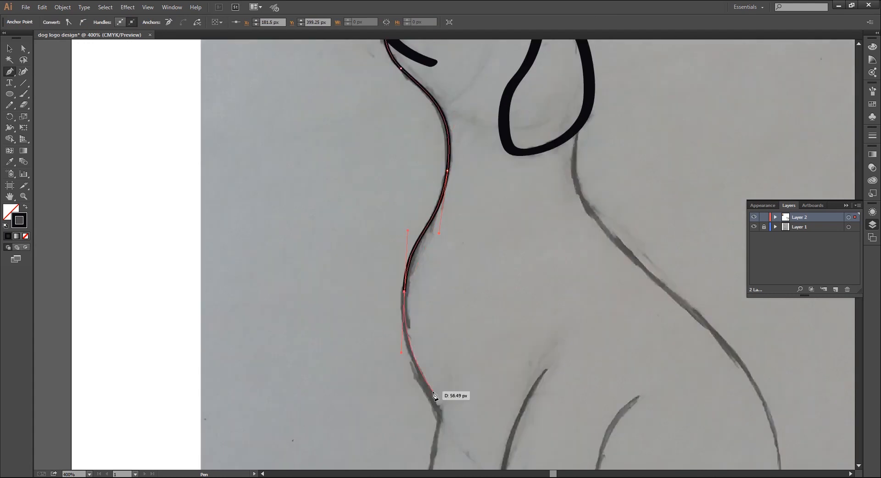
left_click(440, 412)
- Continue the path down the front leg, around the paw, and up the back of the leg to its upper end
left_click_drag(446, 277, 431, 110)
scroll(431, 110, "down", 1)
left_click(400, 332)
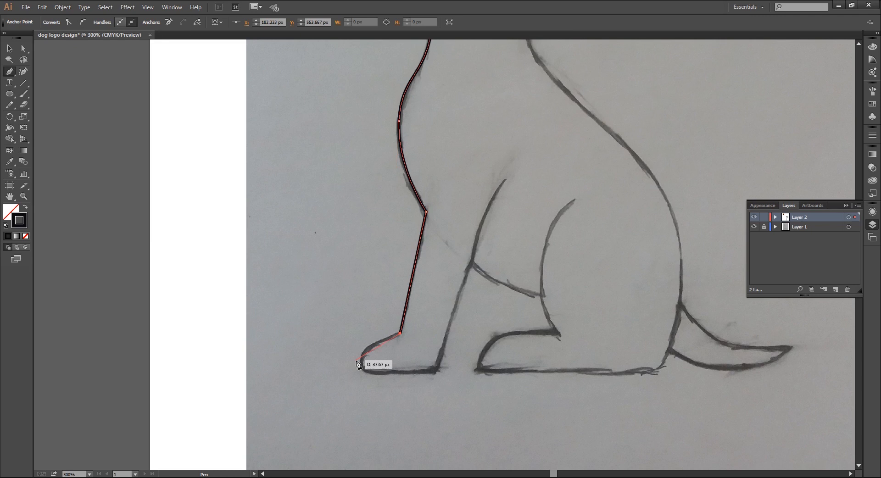
scroll(373, 394, "up", 1)
left_click_drag(366, 333, 350, 343)
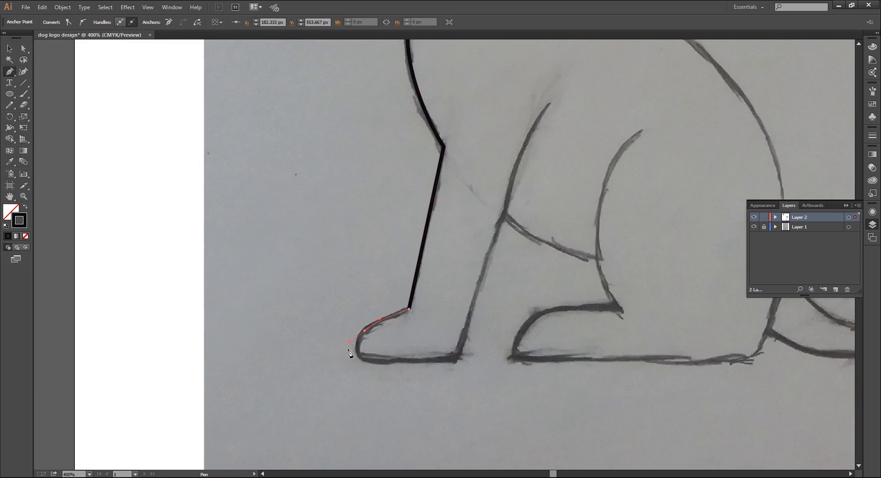
left_click(361, 359)
left_click(457, 361)
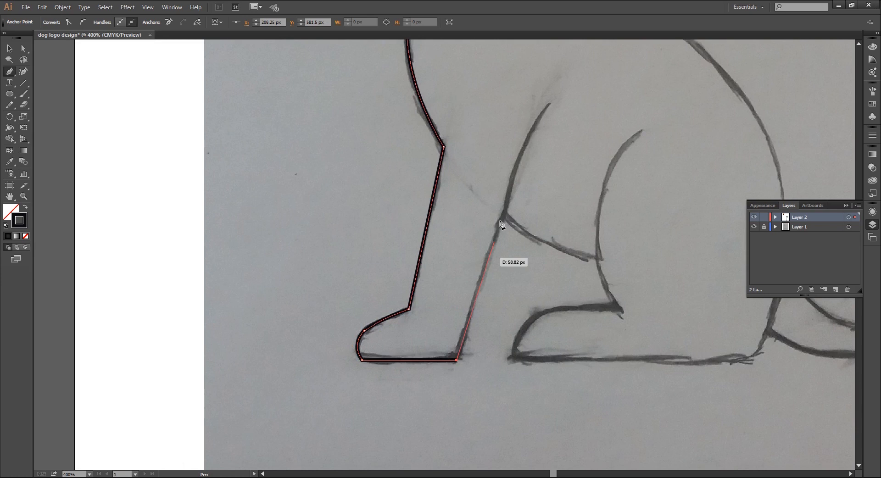
left_click(504, 211)
left_click_drag(553, 106, 500, 151)
- Round the front paw's lower toe and heel corners, toggling the sketch layer's visibility to check against the drawing
left_click(752, 229)
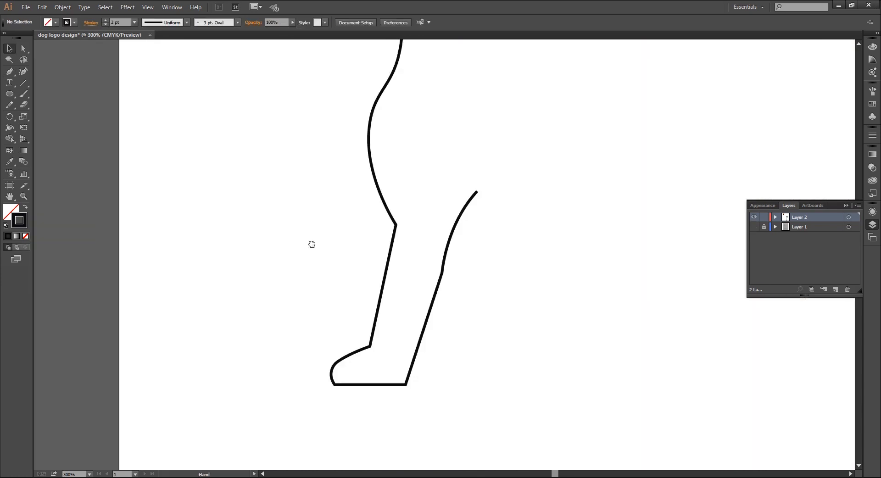
key("a")
scroll(374, 359, "up", 2)
left_click(295, 403)
left_click_drag(295, 403, 311, 391)
left_click(753, 226)
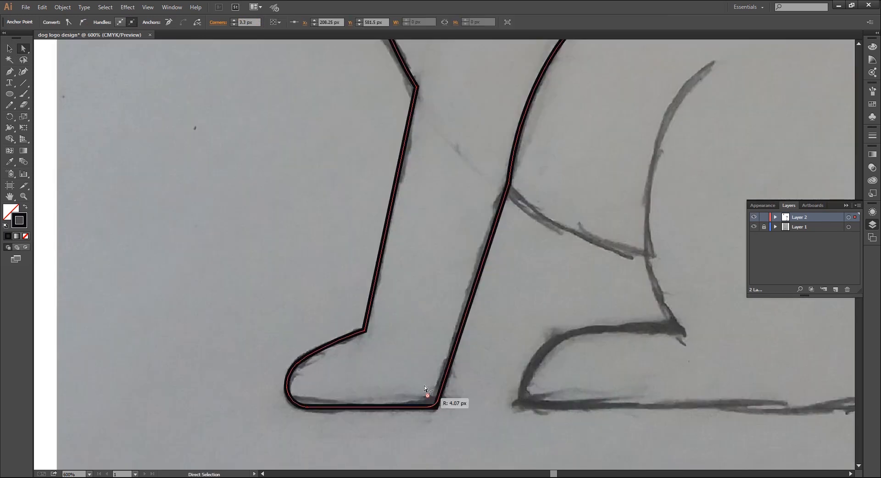
left_click_drag(428, 394, 436, 397)
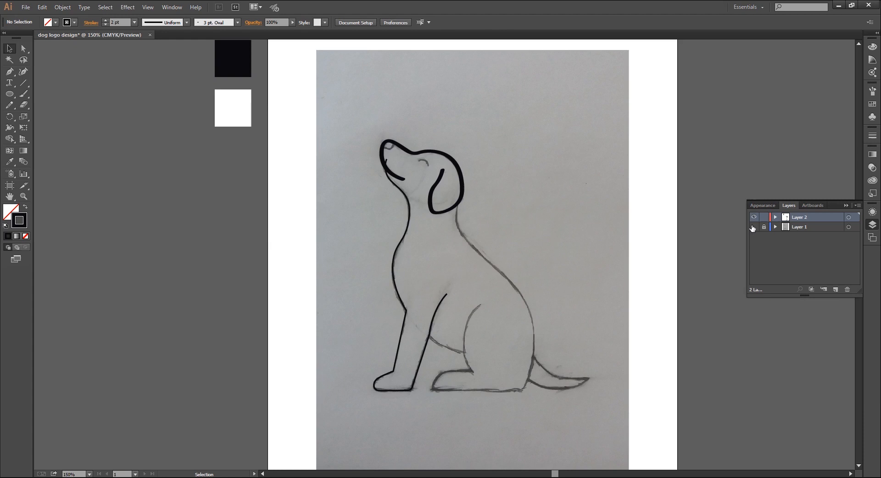
- Hide the sketch layer, then apply the 3 pt. Oval brush with a 2 pt stroke to the chest and front leg path
left_click(754, 227)
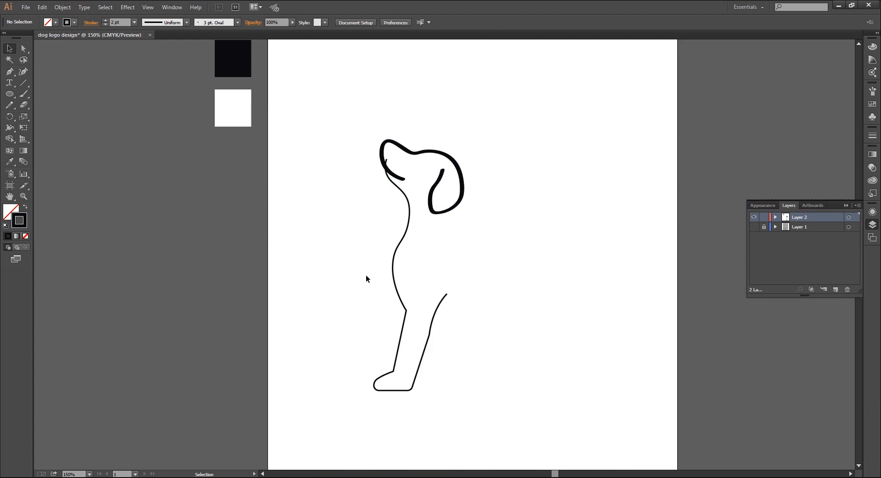
left_click_drag(354, 268, 436, 336)
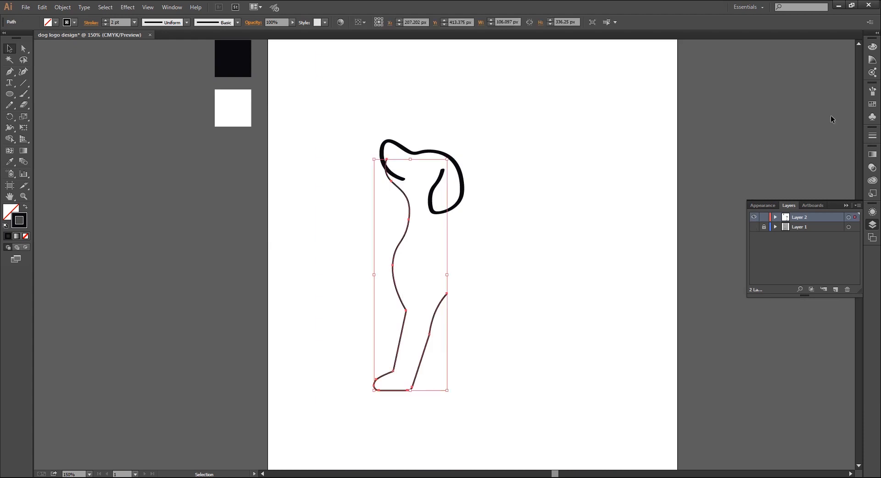
left_click(873, 93)
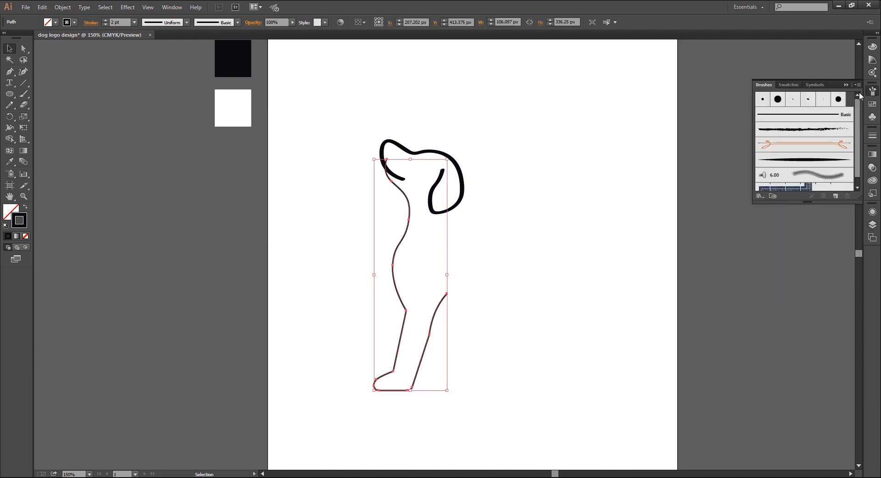
left_click(791, 100)
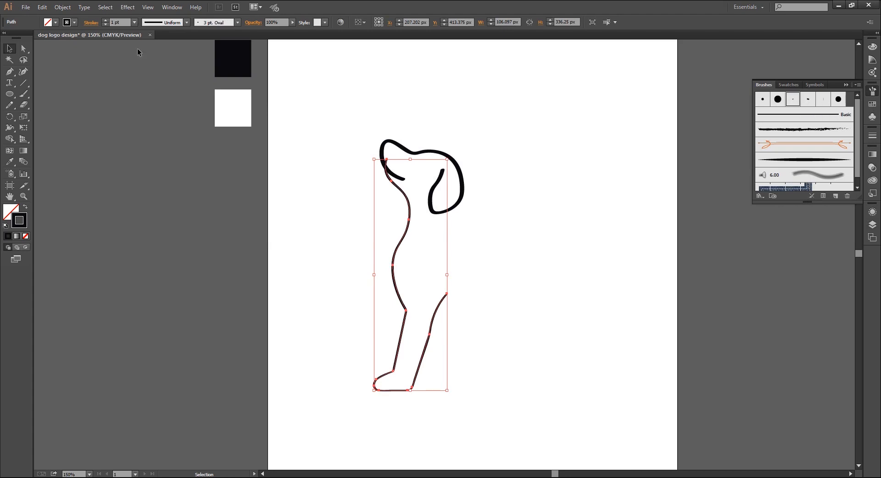
left_click(135, 22)
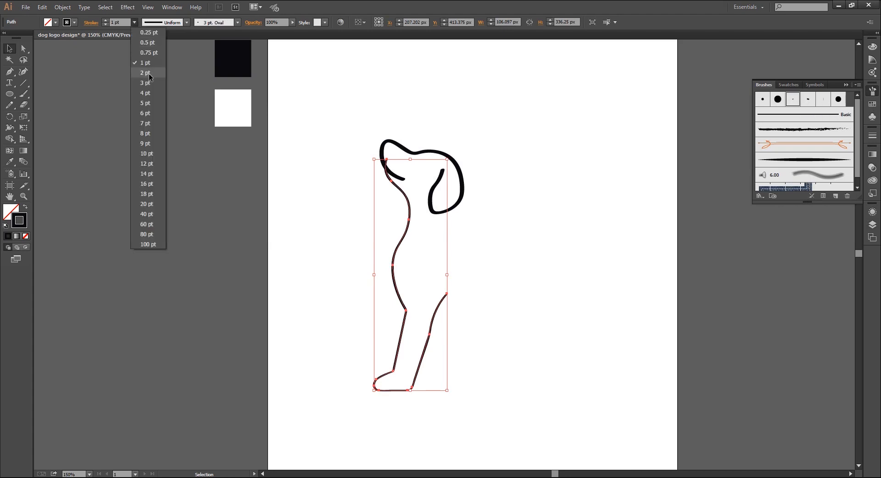
left_click(144, 40)
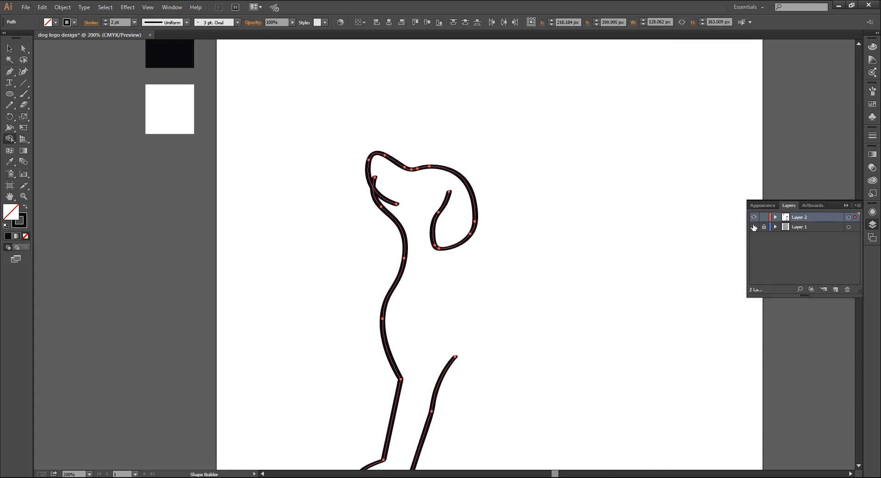
- Show the sketch layer again and trace the curved belly line from the front leg to the hind leg
left_click(754, 227)
key("v")
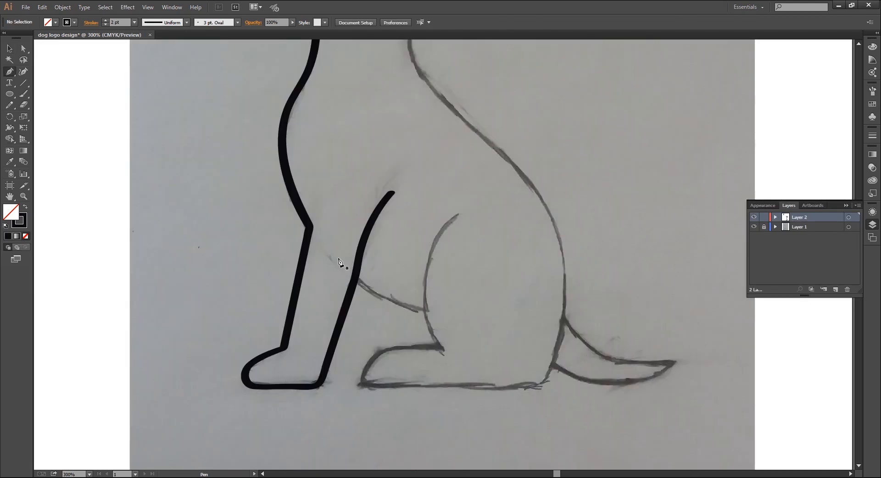
left_click(338, 258)
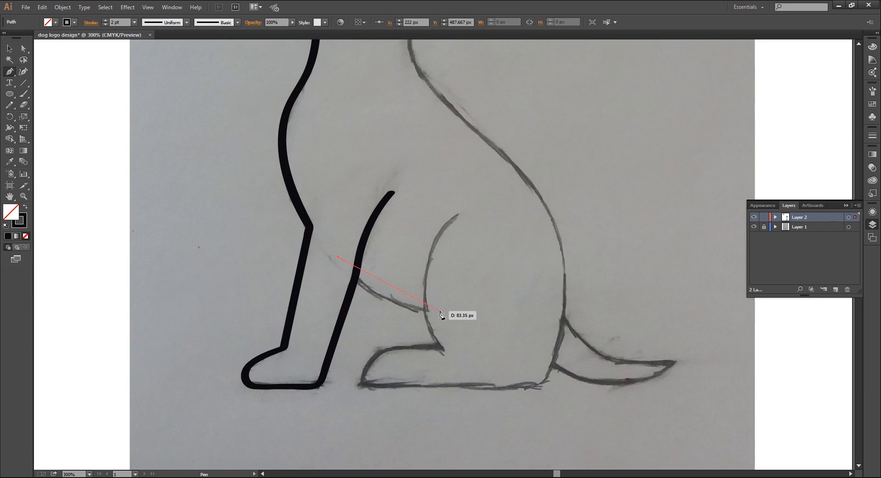
left_click_drag(439, 311, 515, 316)
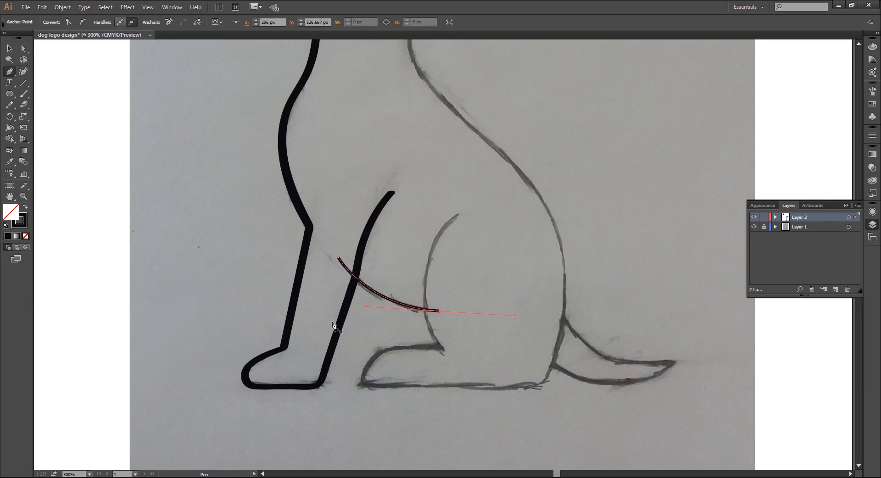
key("v")
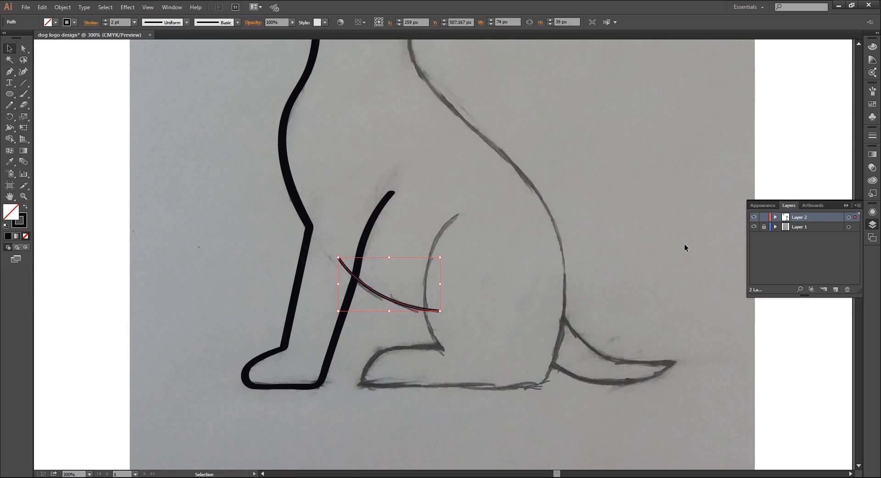
- Detach the brush library as a floating panel, and give the belly line the 3 pt. Oval brush with a 2 pt stroke
left_click(872, 91)
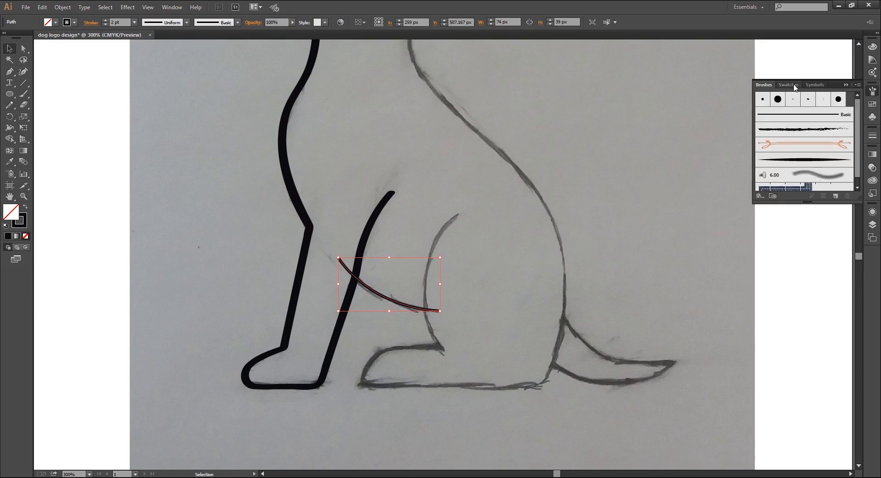
left_click_drag(767, 85, 655, 142)
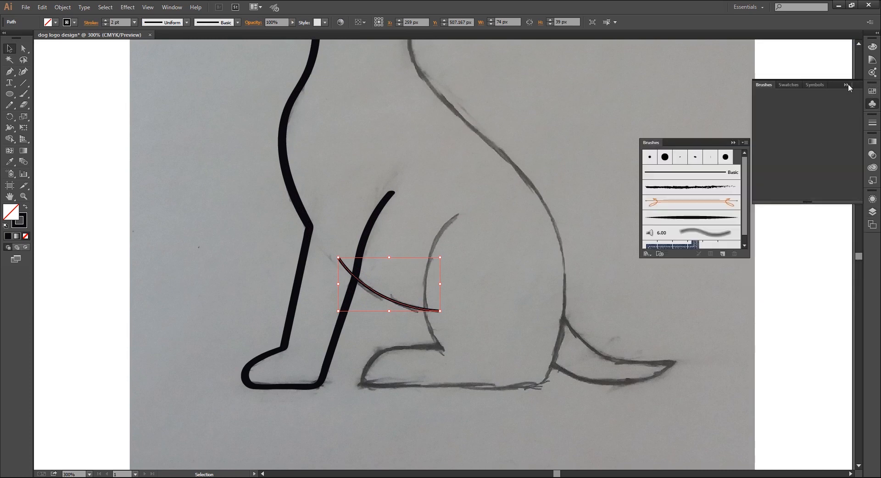
left_click(680, 159)
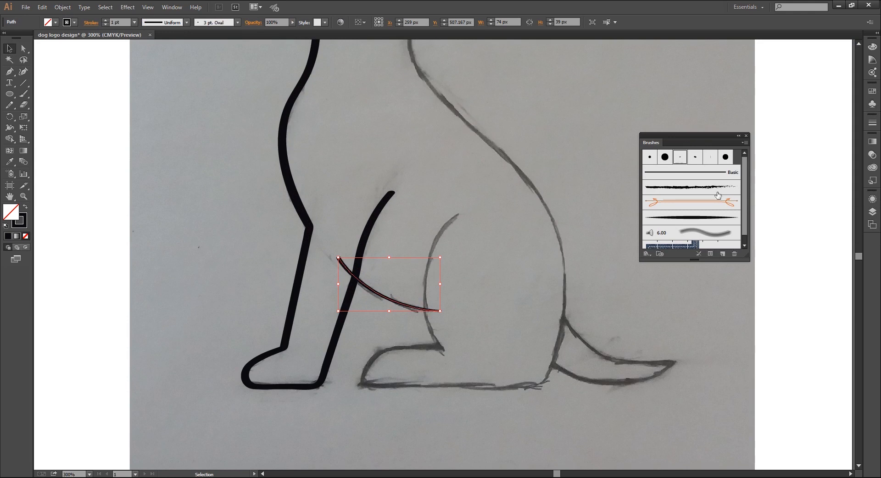
left_click(134, 22)
left_click(145, 72)
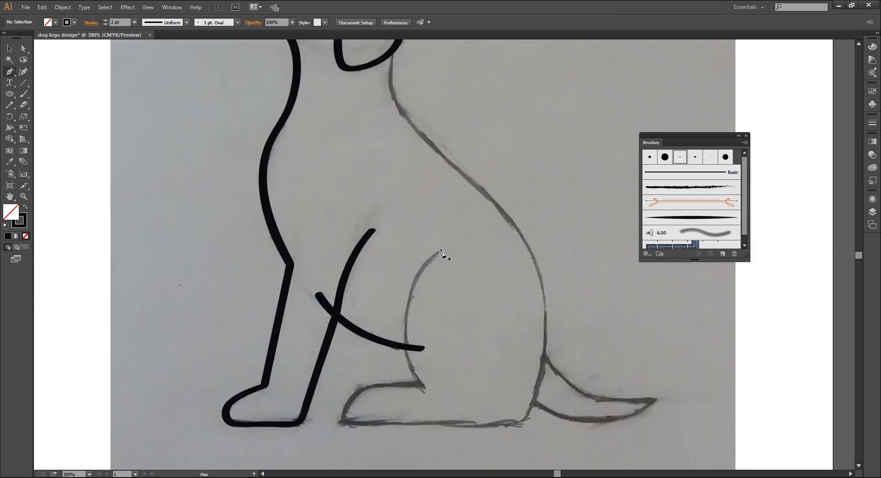
- Trace the hind leg with the Pen tool, from the thigh curve around the foot and along the ground line to the rump
left_click(440, 249)
left_click_drag(436, 340, 460, 403)
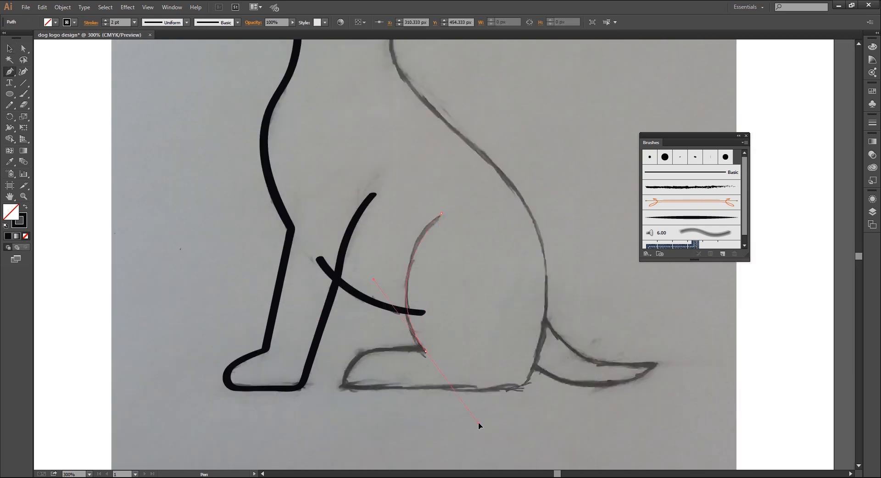
left_click_drag(425, 352, 345, 358)
left_click_drag(340, 388, 470, 384)
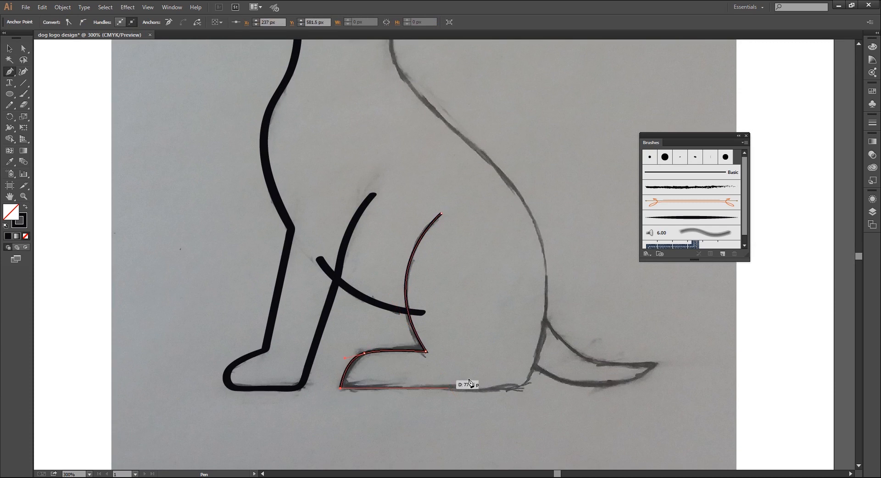
left_click(522, 388)
- Continue the path from the rump up along the dog's back and neck, ending behind the ear
key("ctrl+minus")
scroll(459, 200, "up", 1)
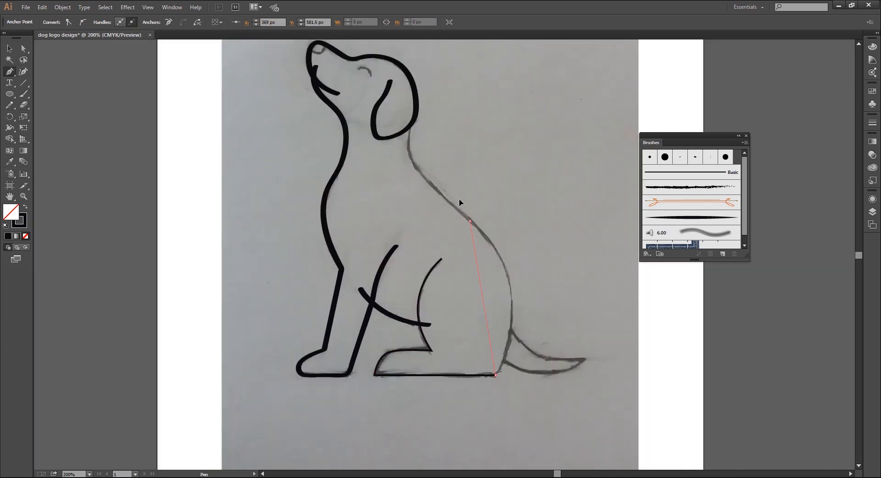
left_click_drag(406, 131, 390, 157)
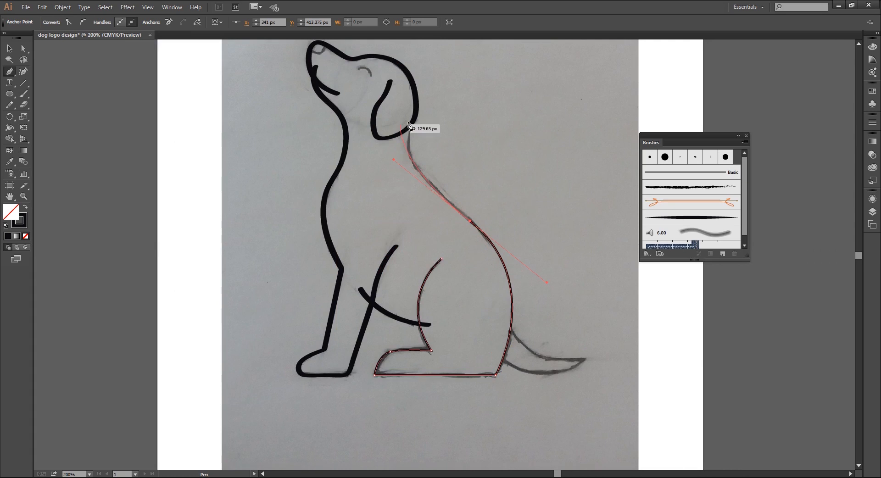
key("ctrl+plus")
left_click_drag(406, 244, 371, 203)
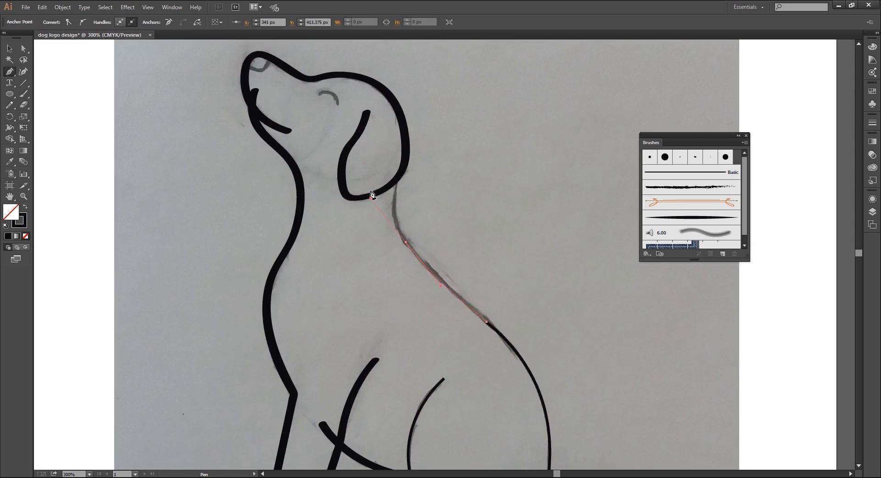
left_click(399, 96)
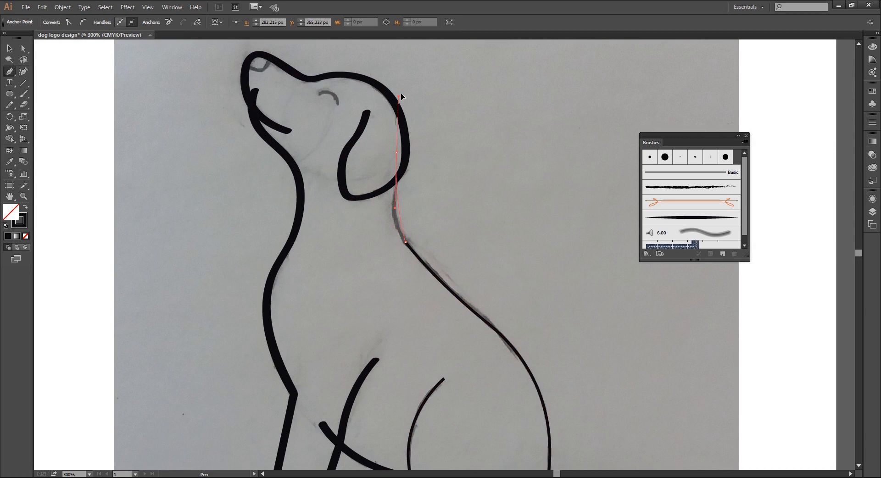
left_click_drag(401, 93, 409, 74)
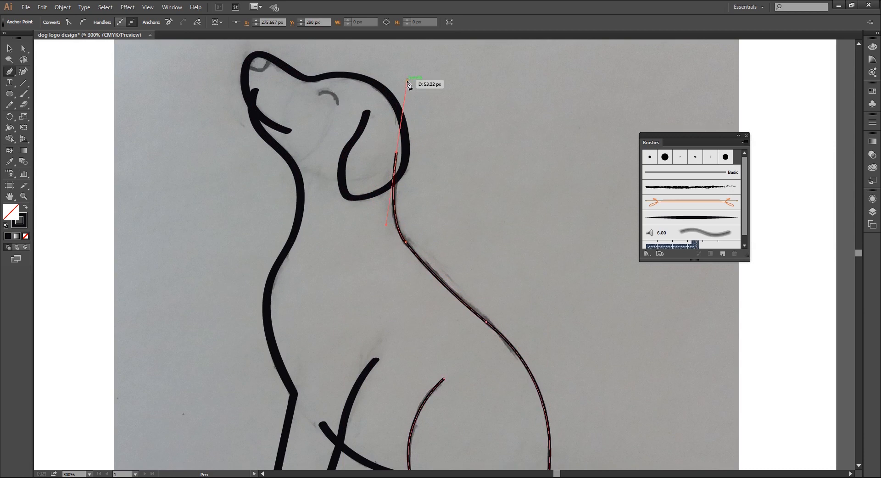
- Adjust the neck line's end anchor and its handle so the line meets the back of the head smoothly
key("a")
left_click_drag(389, 218, 382, 217)
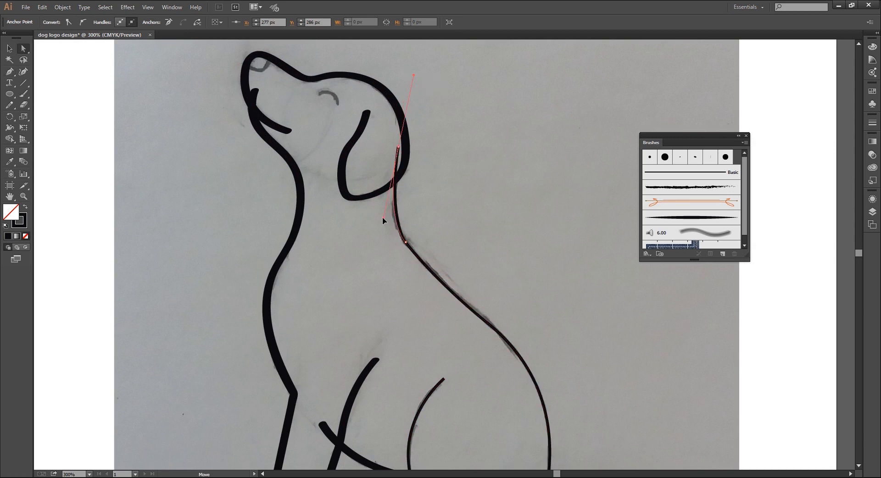
left_click_drag(403, 153, 406, 152)
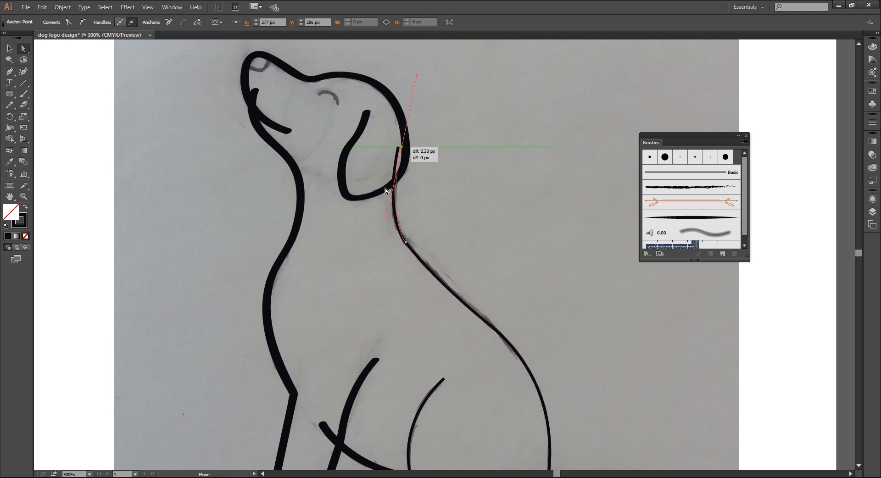
left_click_drag(386, 217, 381, 215)
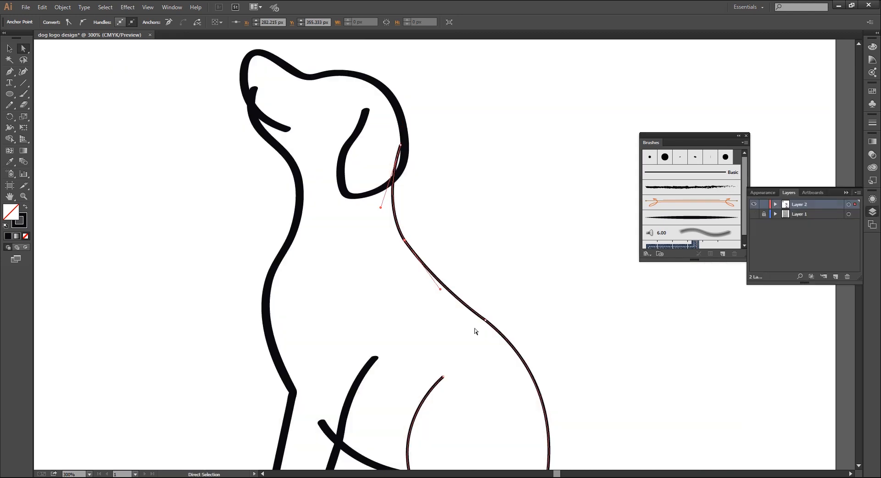
- Apply the 3 pt. Oval brush with a 2 pt stroke to the hind leg and back path
key("ctrl+minus")
key("ctrl+minus")
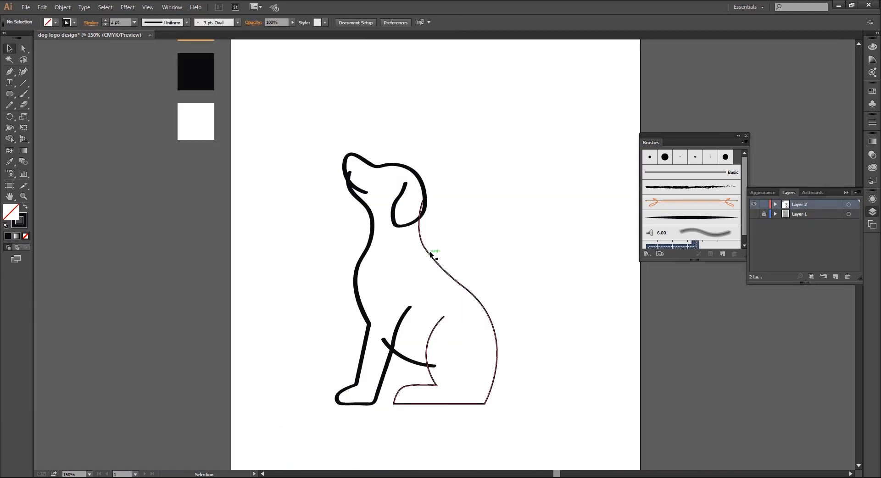
key("v")
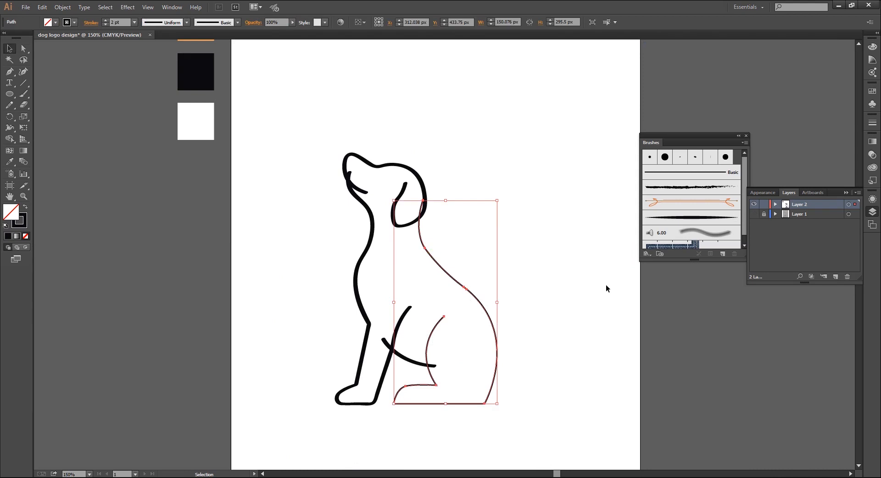
left_click(680, 157)
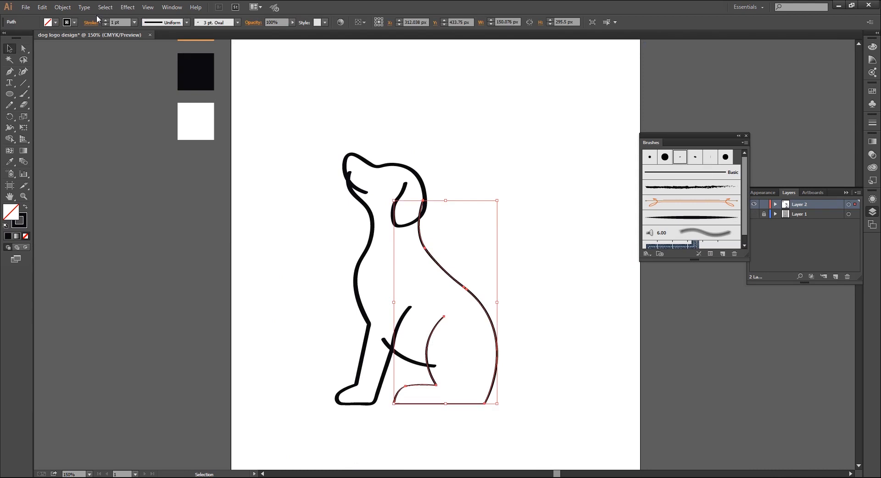
left_click(134, 22)
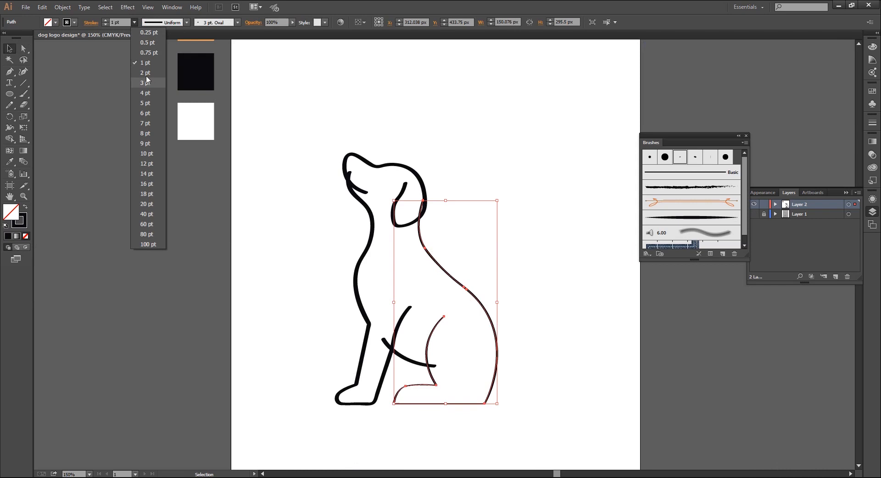
left_click(145, 73)
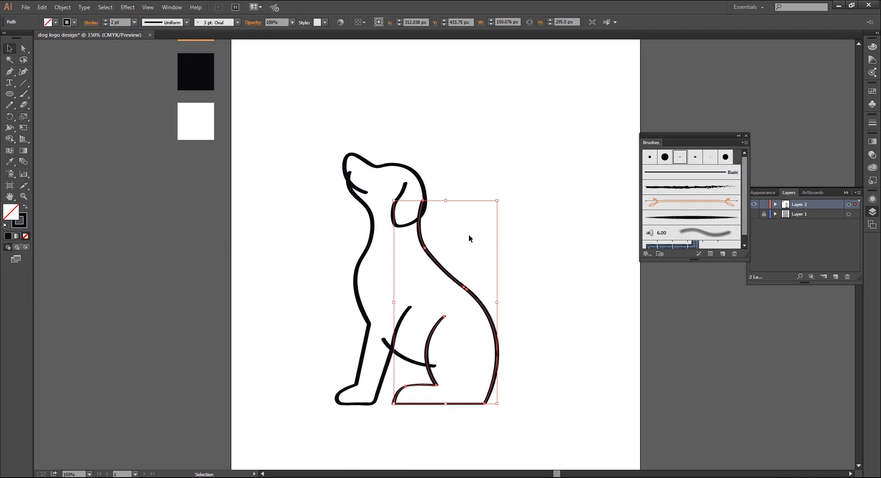
left_click(468, 235)
key("ctrl+1")
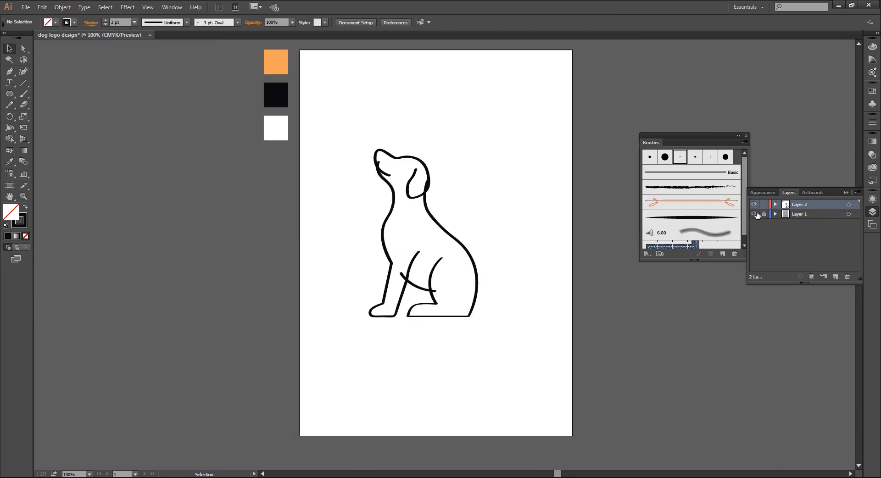
- Show the sketch layer again and trace the tail's upper edge from inside the rump to the tip
left_click(753, 214)
key("ctrl+plus")
key("ctrl+plus")
key("p")
left_click(497, 316)
left_click_drag(538, 359, 562, 369)
key("ctrl+plus")
left_click(586, 412)
left_click_drag(652, 415, 579, 374)
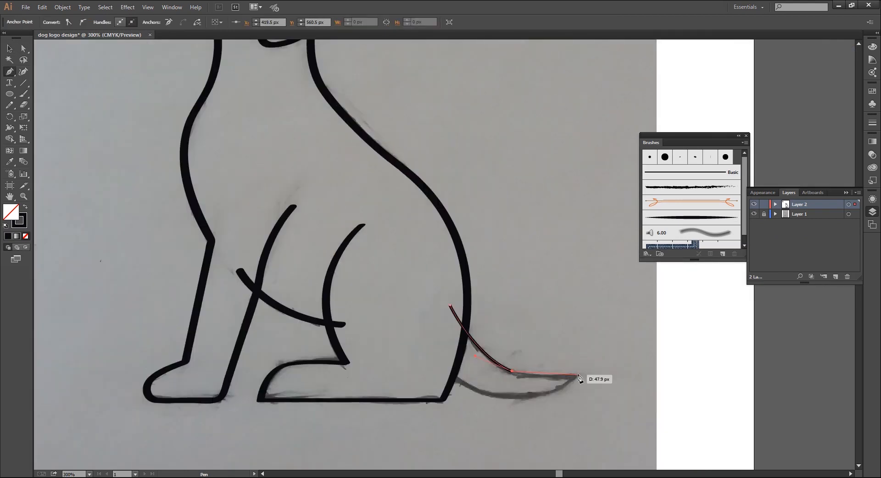
left_click(578, 371)
- Trace the tail's lower edge from the tip back to a point inside the rump
left_click_drag(488, 395, 430, 348)
left_click(487, 395)
left_click_drag(411, 311, 410, 310)
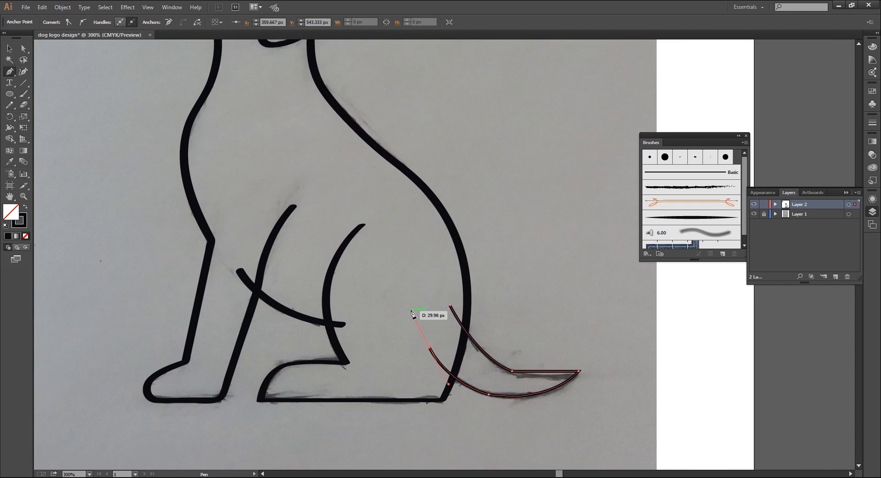
- Round the bend in the tail's upper edge with a corner radius of about 48 px
key("a")
left_click(511, 371)
left_click_drag(512, 363, 535, 307)
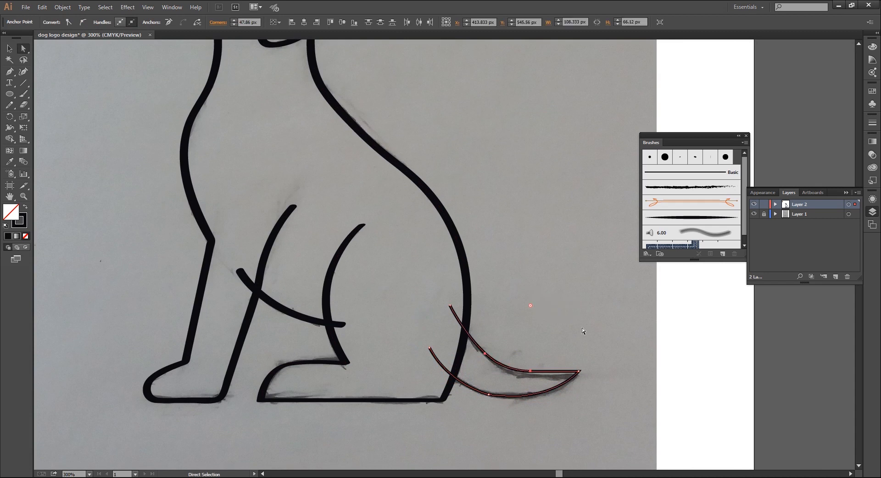
- Round the hind paw's toe corner, the lower rump corner and the tail tip
left_click(272, 395)
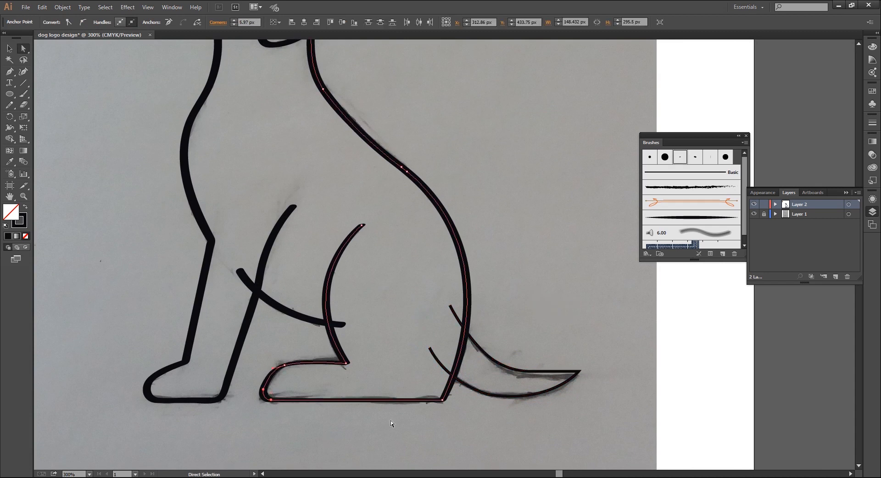
left_click(443, 400)
left_click_drag(437, 393, 433, 384)
left_click(579, 370)
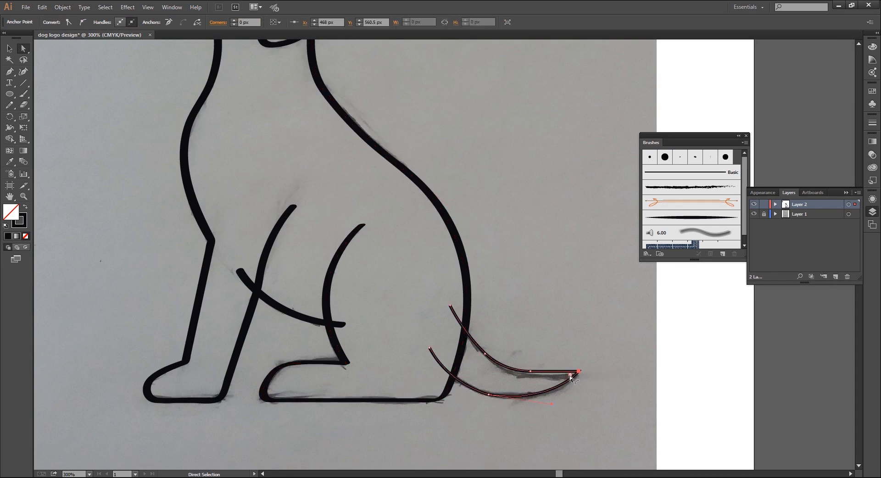
left_click_drag(569, 376, 576, 374)
left_click(591, 426)
- Apply the 3 pt. Oval brush with a 2 pt stroke to the tail path
key("v")
key("ctrl+minus")
key("ctrl+minus")
left_click_drag(545, 277, 487, 346)
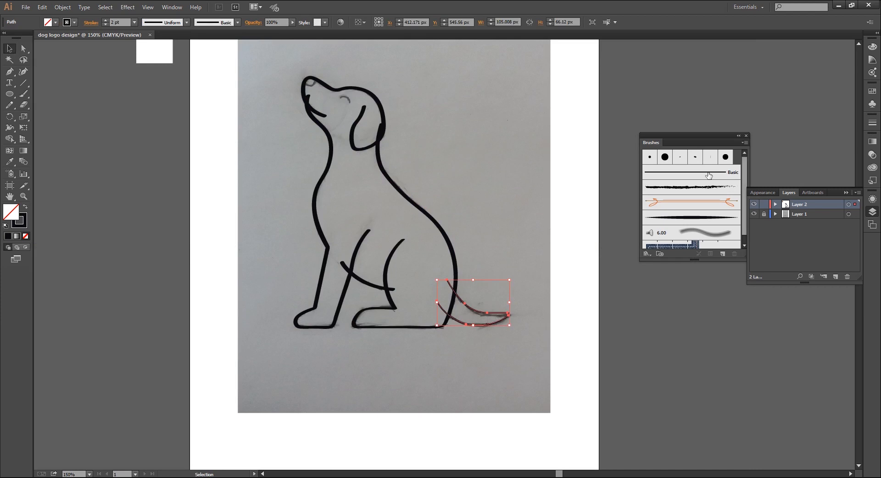
left_click(679, 158)
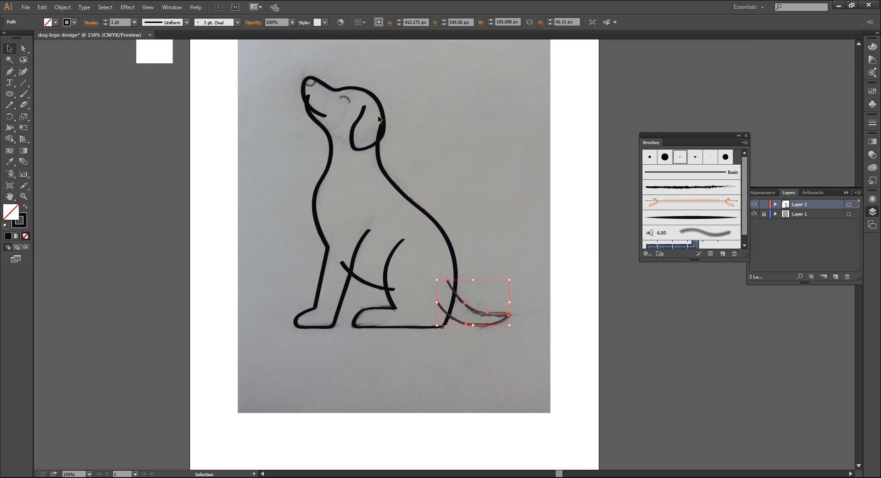
left_click(134, 22)
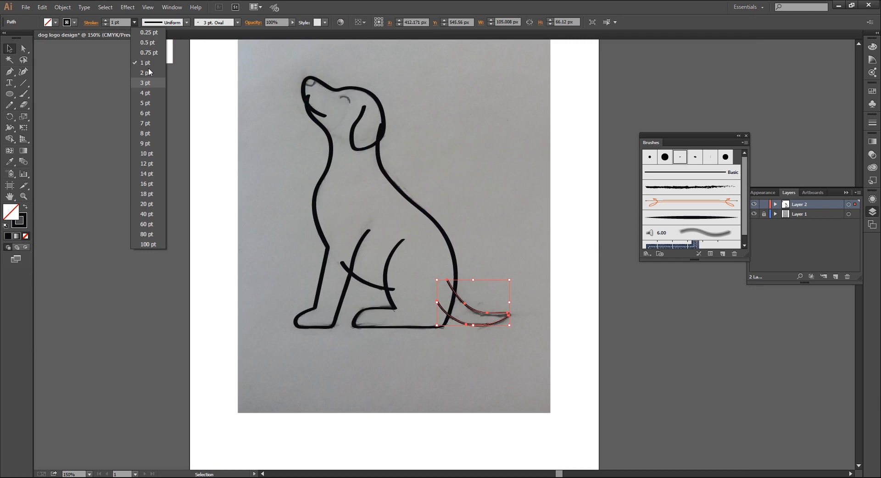
left_click(148, 74)
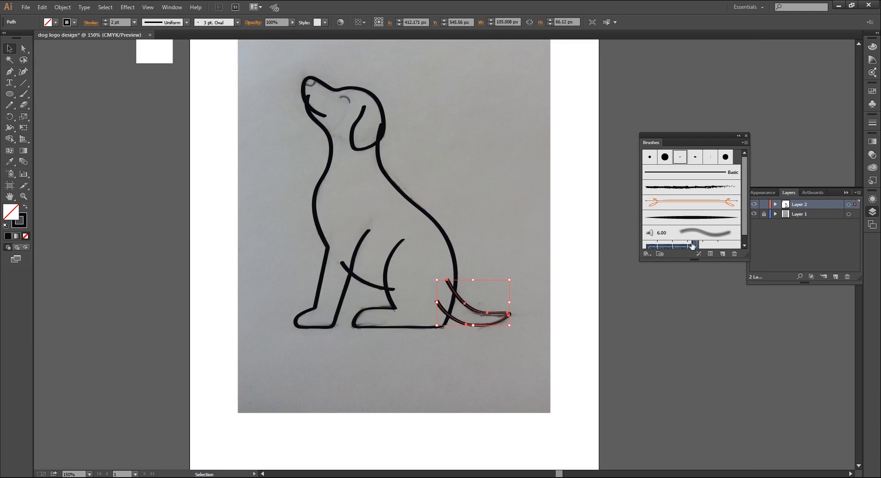
- Hide the sketch layer to check the traced outline on its own, and show it again
left_click(753, 213)
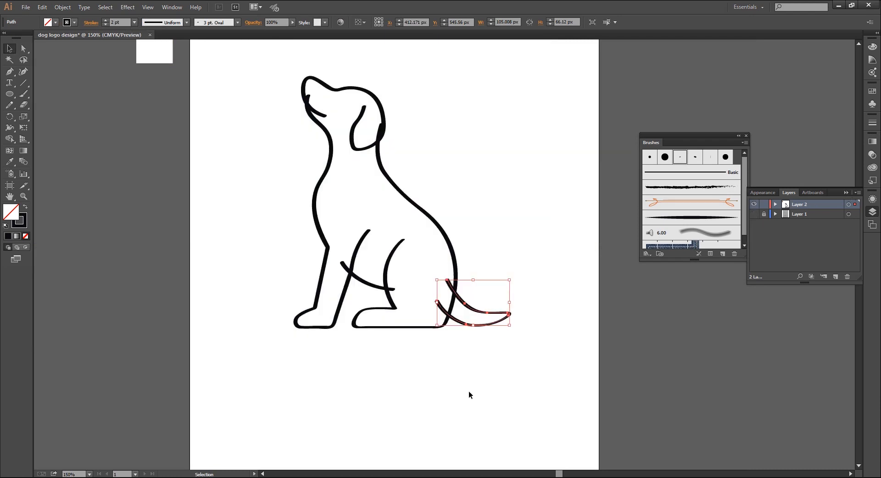
left_click(469, 390)
key("ctrl+1")
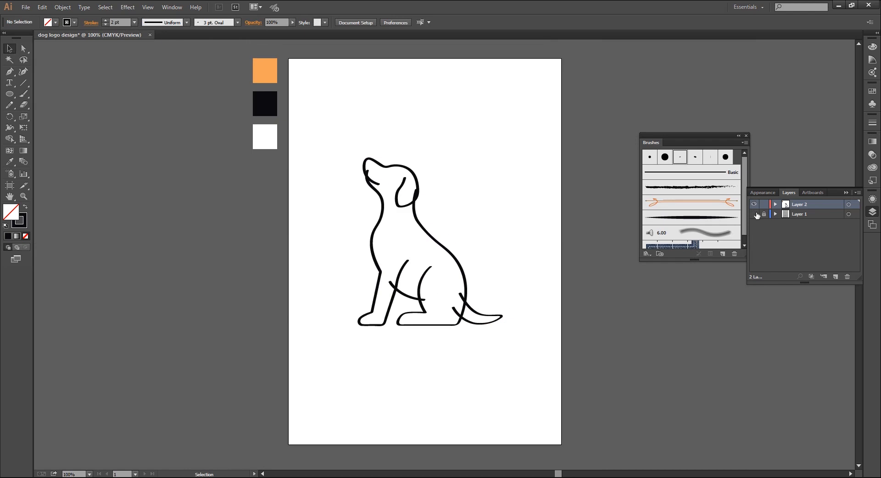
left_click(753, 214)
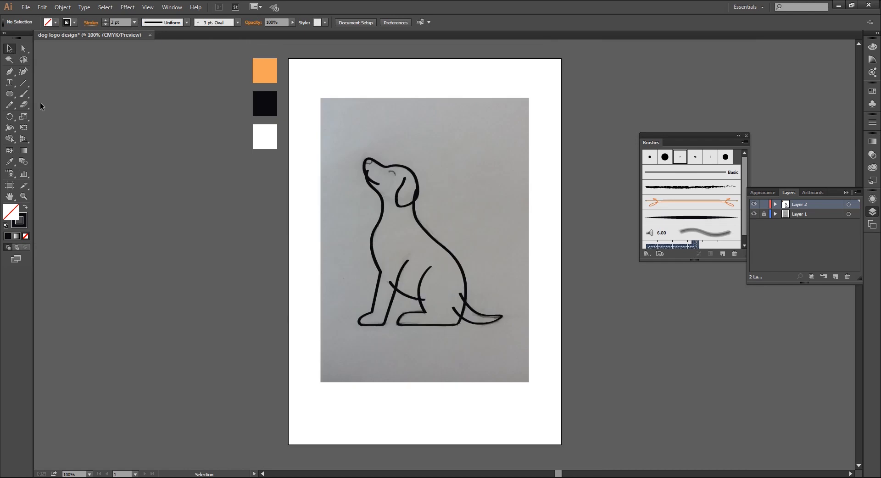
- Draw a circle of about 15.7 px over the sketched eye arc with the Ellipse tool
left_click_drag(10, 98, 37, 116)
key("space")
left_click_drag(403, 241, 427, 267)
scroll(427, 190, "up", 5)
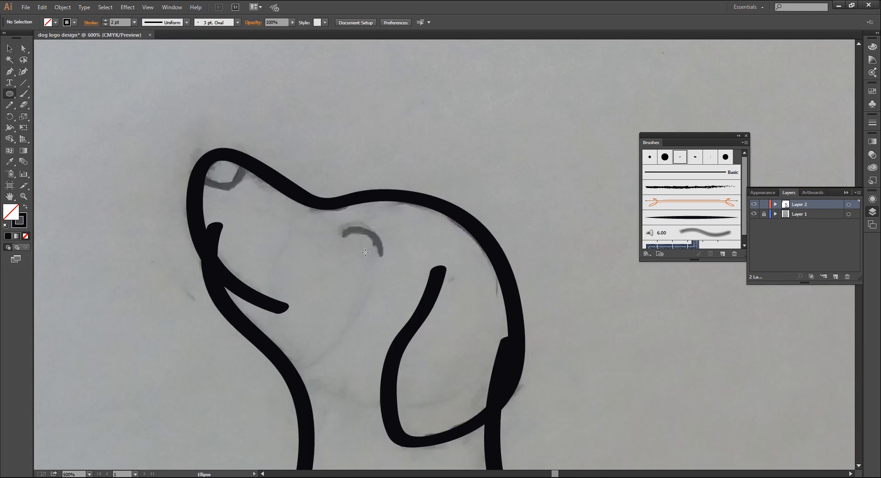
left_click_drag(361, 248, 382, 270)
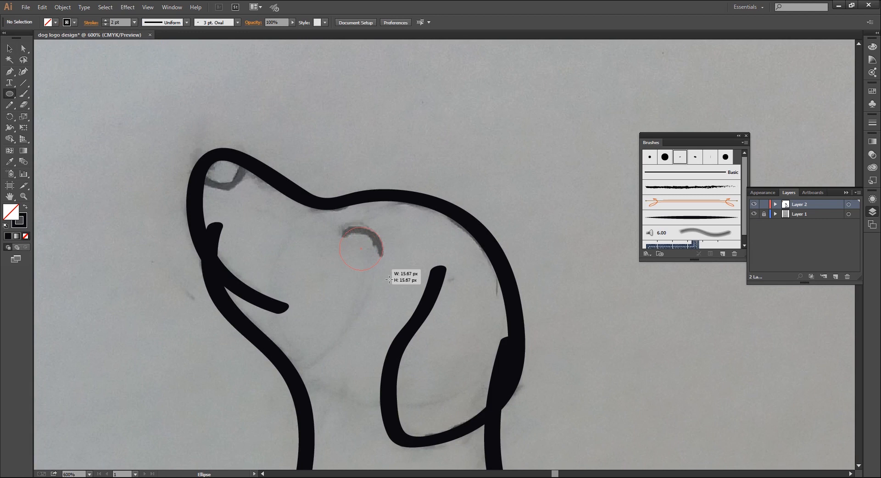
- Lower the eye circle's opacity to 24% to see the sketch beneath it
key("v")
key("ctrl+=")
left_click(872, 154)
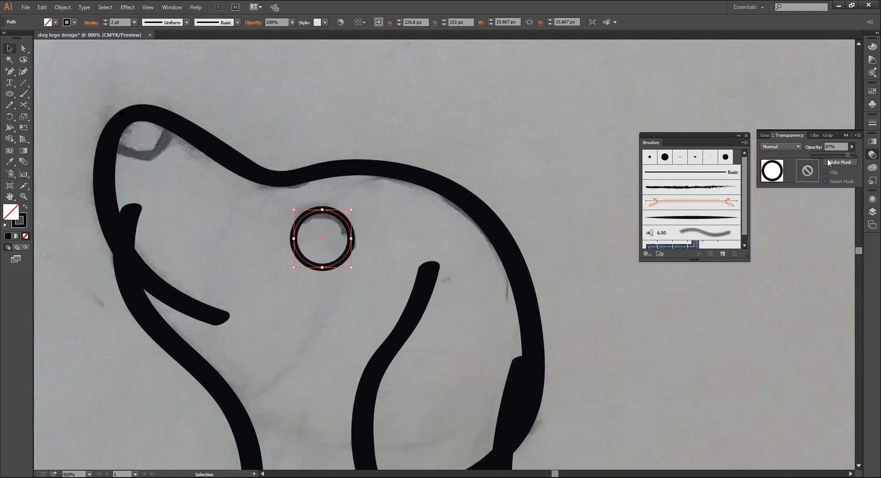
left_click_drag(821, 158, 822, 156)
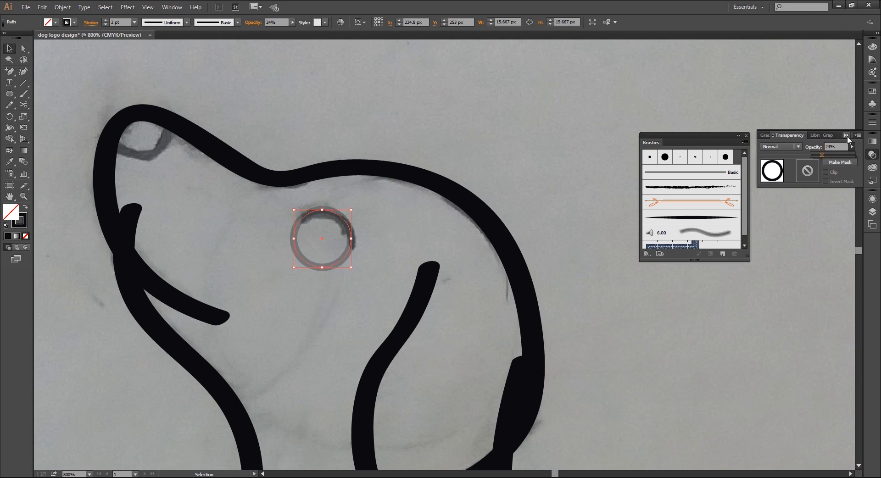
left_click(847, 137)
- Add anchor points on the eye circle where the sketched arc starts and ends, and cut the circle there with Scissors
scroll(328, 208, "up", 1)
left_click(10, 73)
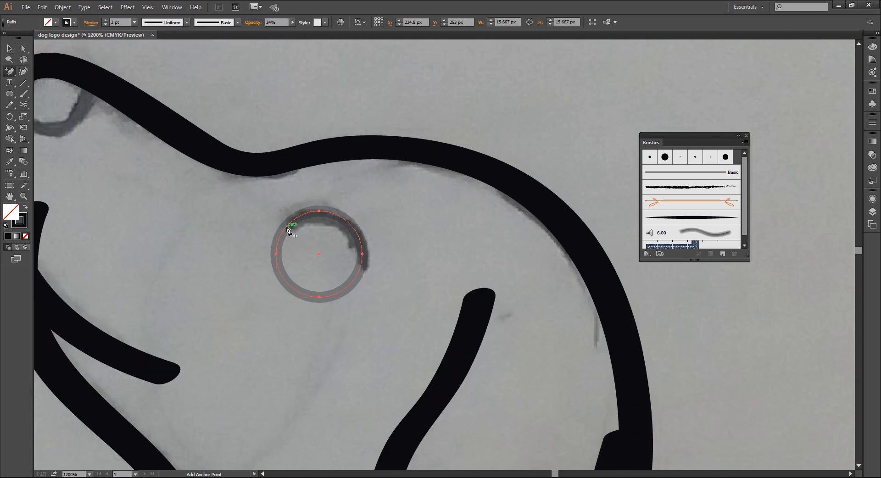
left_click(286, 226)
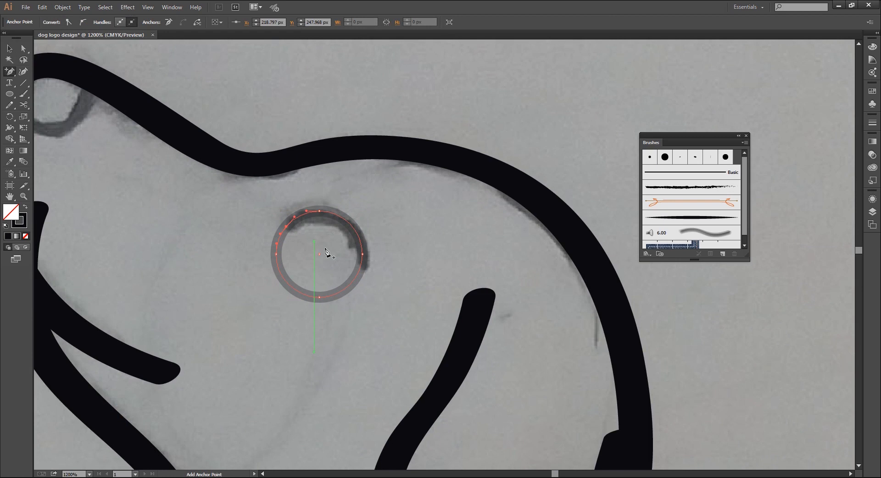
left_click(359, 271)
left_click(23, 105)
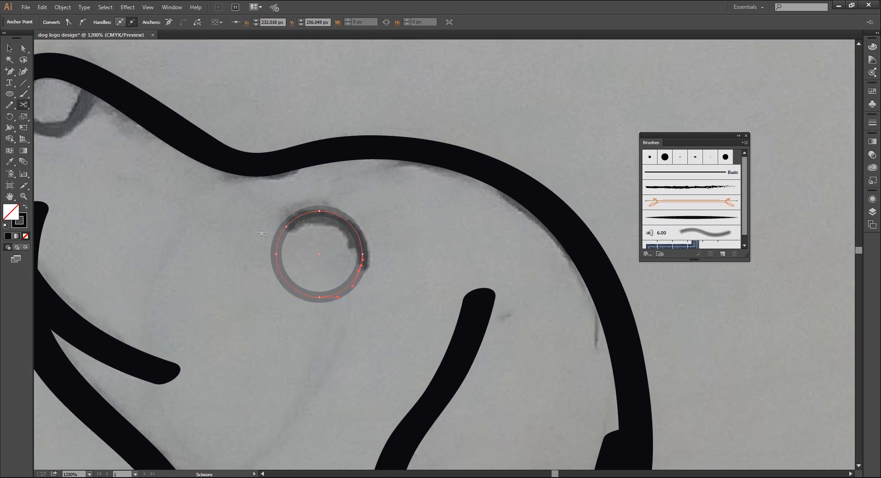
left_click(283, 225)
left_click(359, 270)
- Delete the lower part of the cut circle so only the sketched eye arc is left
key("v")
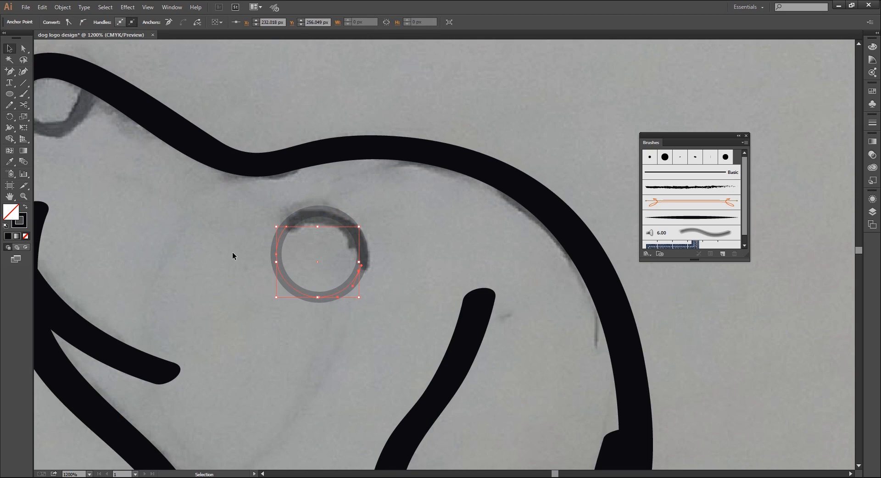
left_click(232, 252)
left_click_drag(233, 252, 305, 311)
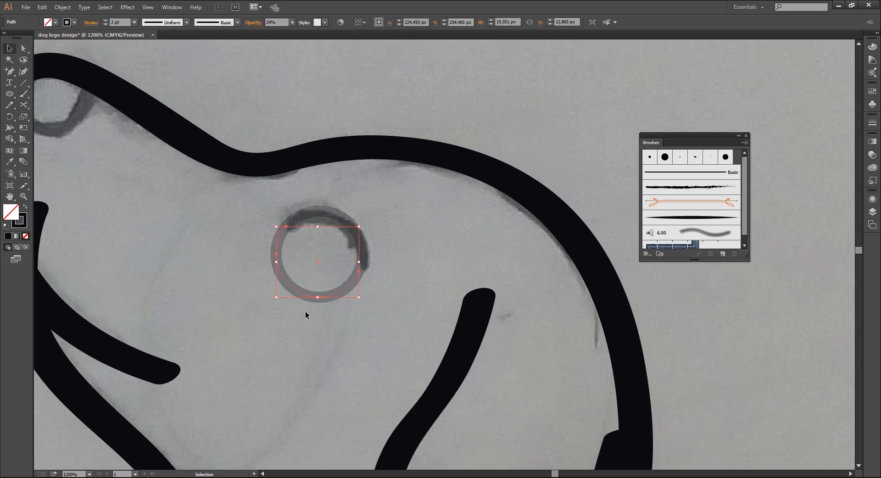
key("Delete")
- Restore the eye arc's opacity to 100% and give its stroke a round cap and round corners
left_click_drag(335, 249, 335, 250)
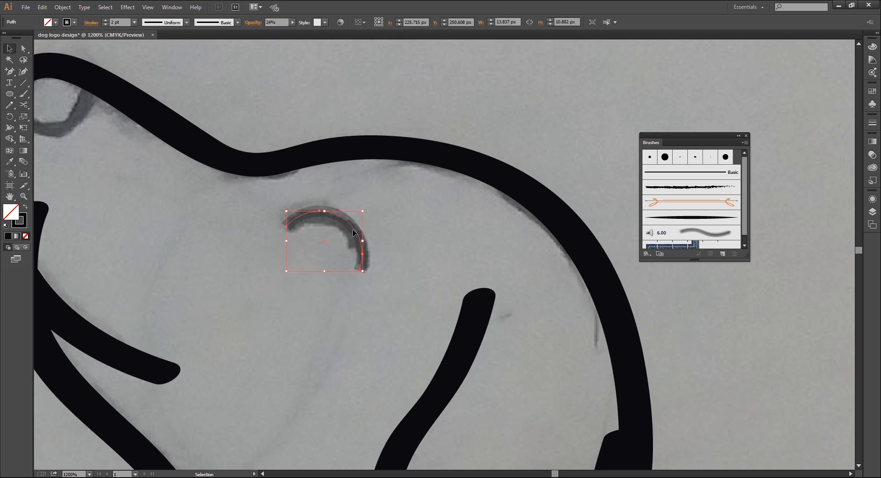
left_click(872, 156)
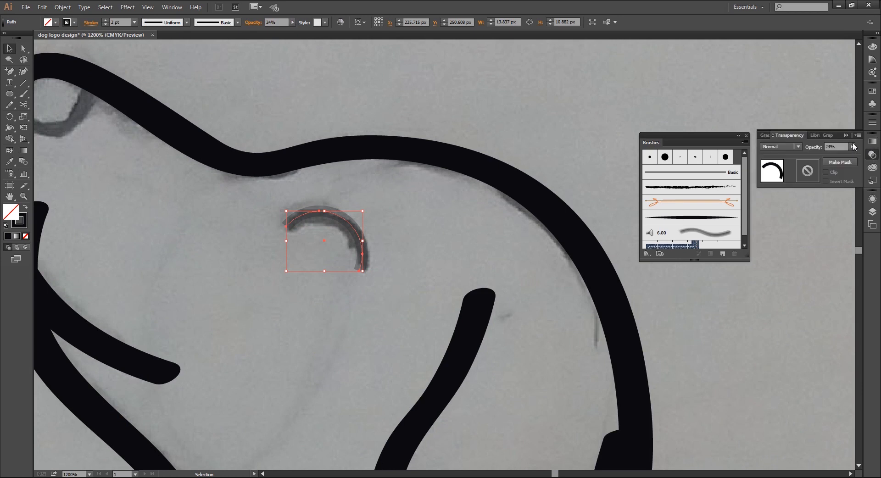
left_click_drag(818, 152, 854, 155)
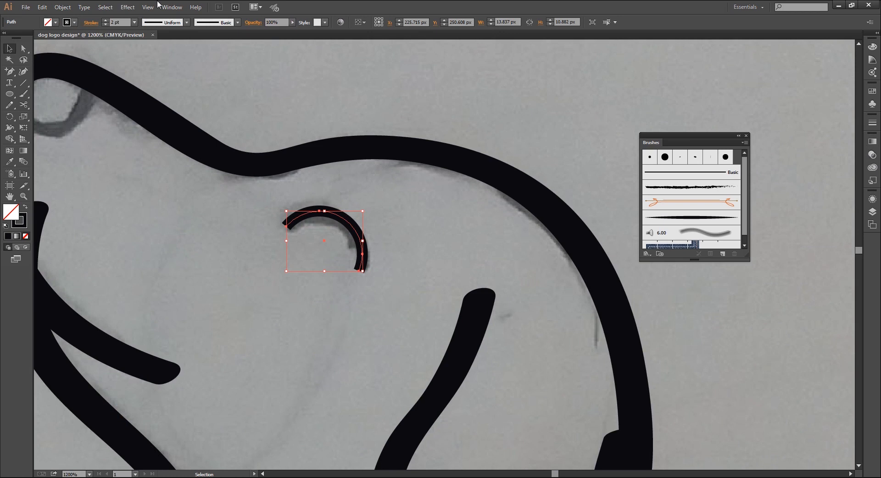
left_click(91, 22)
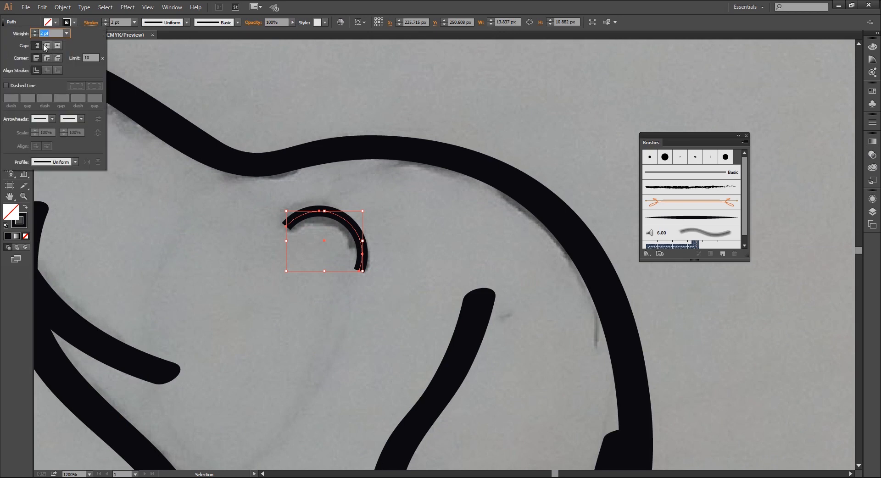
left_click(45, 46)
left_click(47, 57)
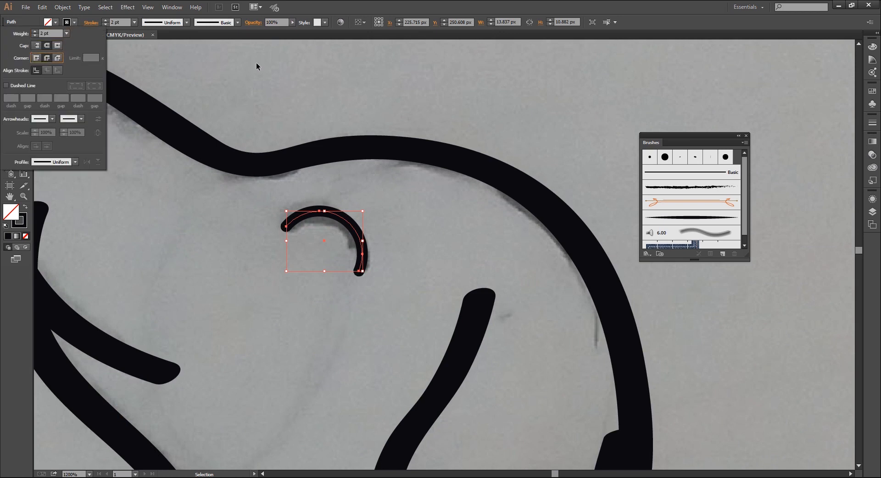
- Hide the sketch layer, Layer 1, and clear the selection
left_click(872, 212)
key("ctrl+shift+w")
left_click(554, 120)
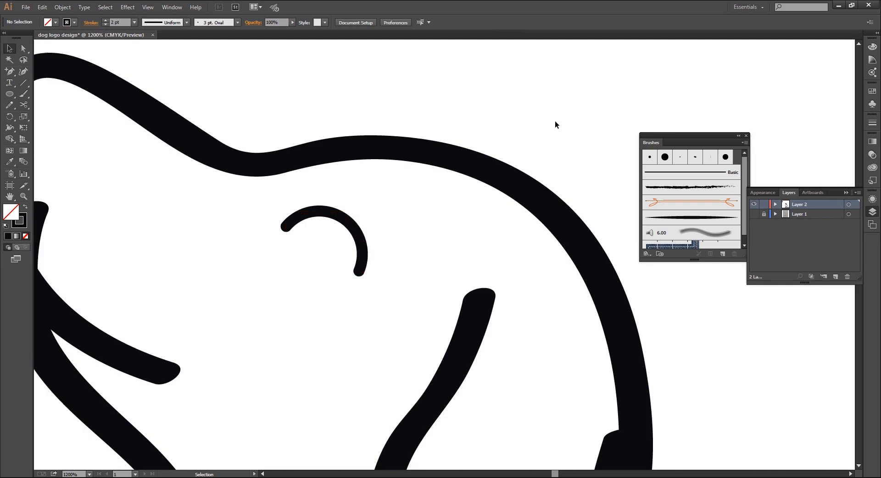
- Set the eye arc's stroke weight to 3 pt
key("ctrl+minus")
left_click_drag(375, 224, 399, 263)
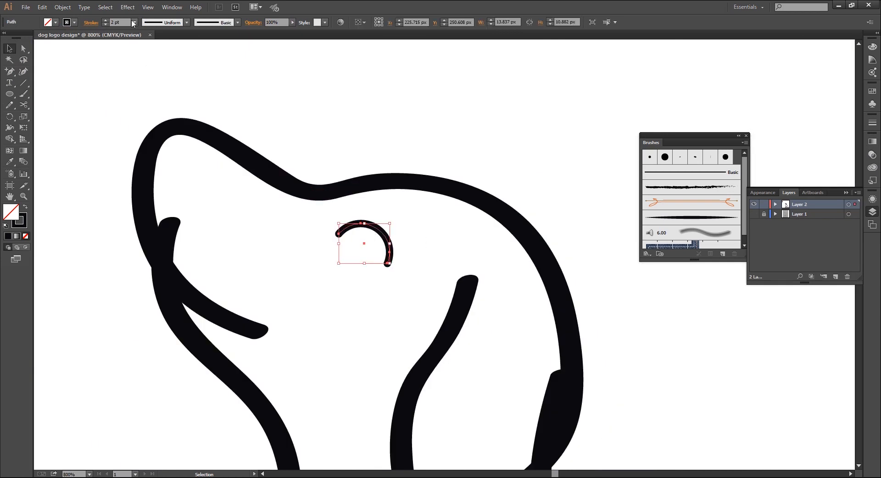
left_click(134, 22)
left_click(140, 87)
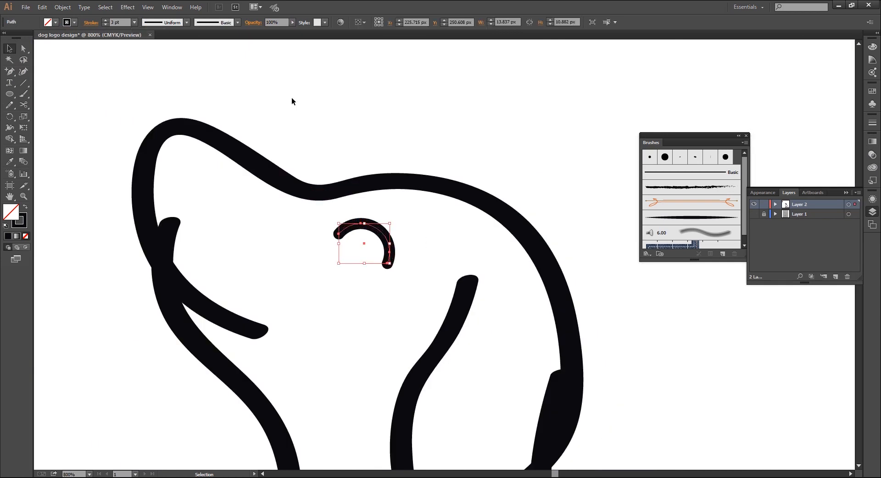
left_click(291, 97)
- Remove the overshooting line segments inside the ear and at the mouth with the Shape Builder tool
key("shift+m")
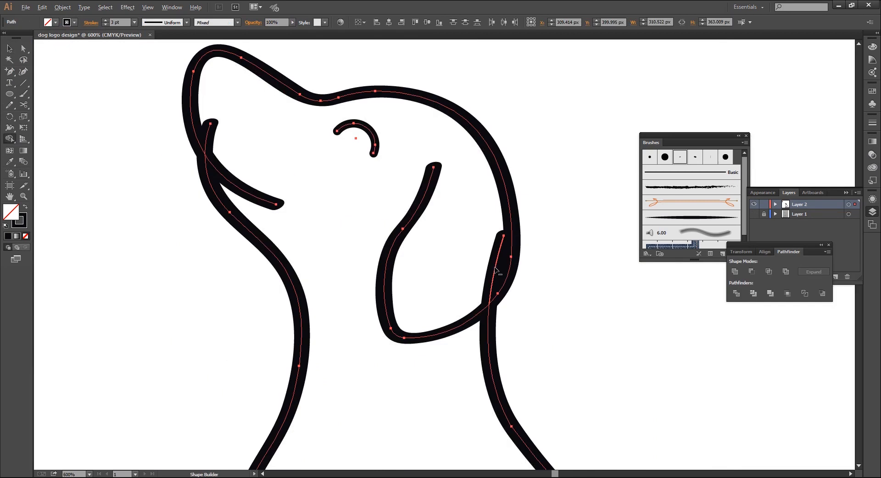
left_click(495, 269)
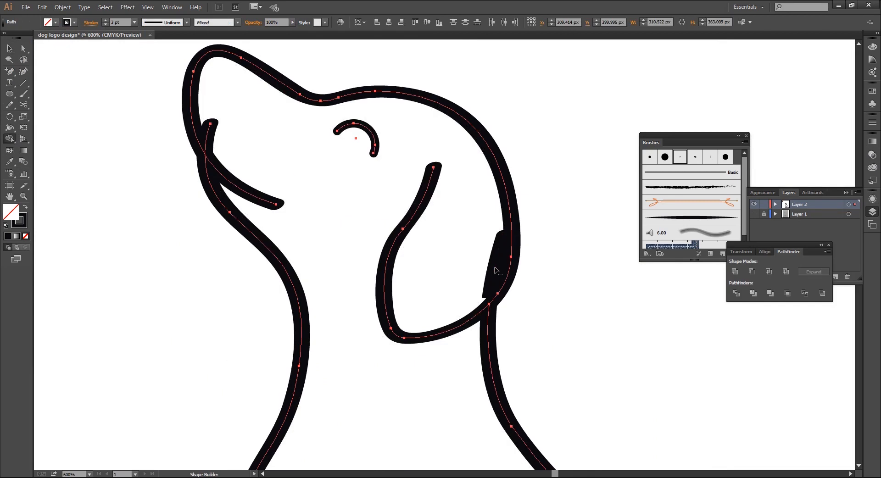
left_click(283, 145)
left_click_drag(307, 189, 386, 258)
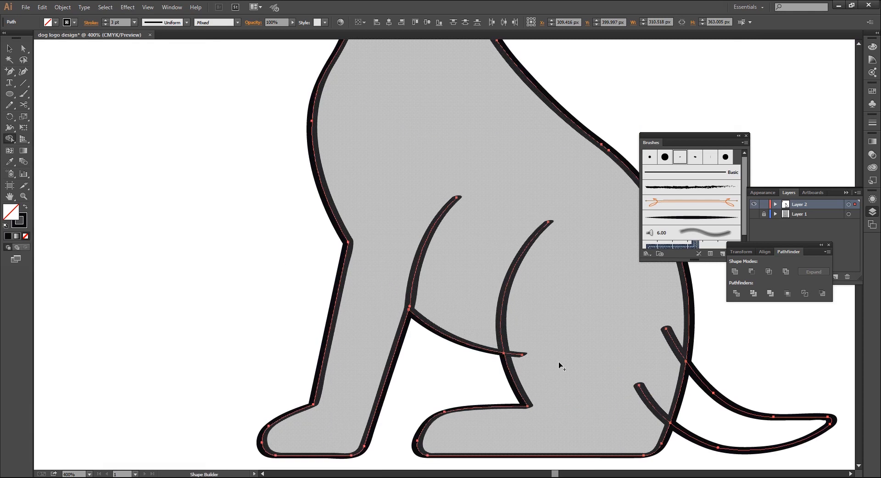
- Remove the two tail line ends that reach inside the body with the Shape Builder tool, and clear the selection
scroll(569, 403, "up", 2)
key("ctrl+z")
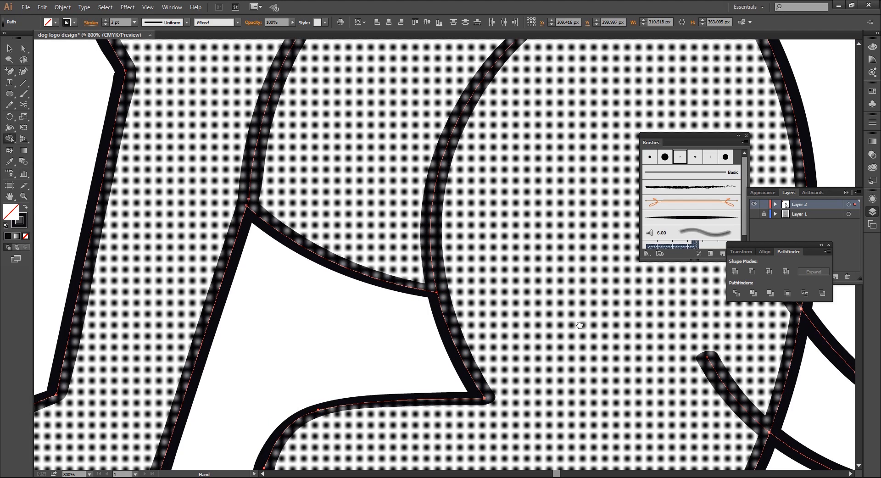
left_click_drag(461, 283, 208, 168)
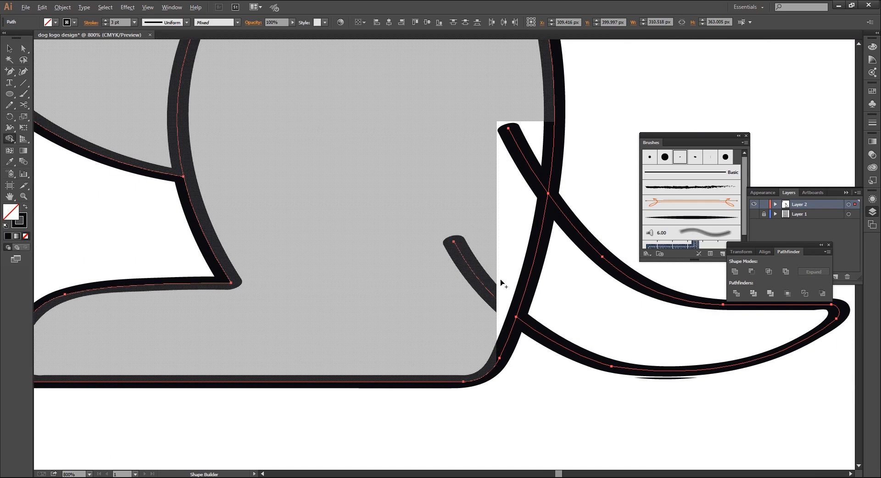
left_click_drag(501, 283, 489, 366)
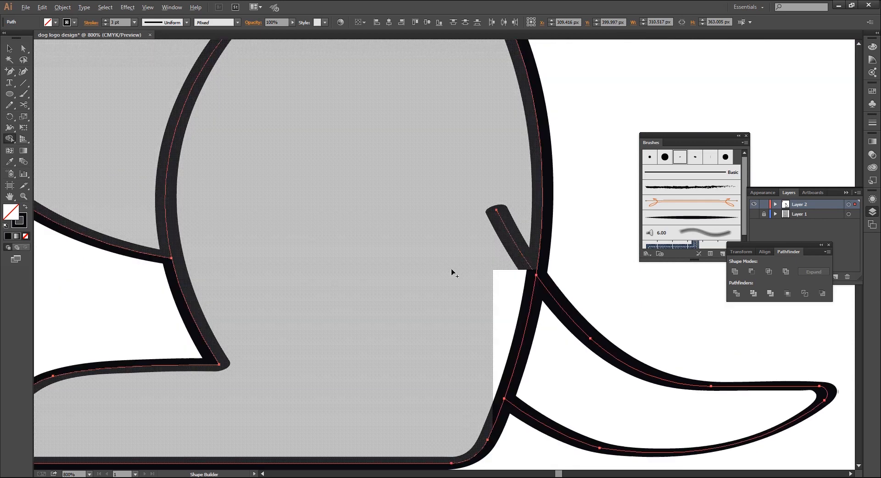
key("ctrl+z")
key("ctrl+0")
key("v")
key("ctrl+shift+a")
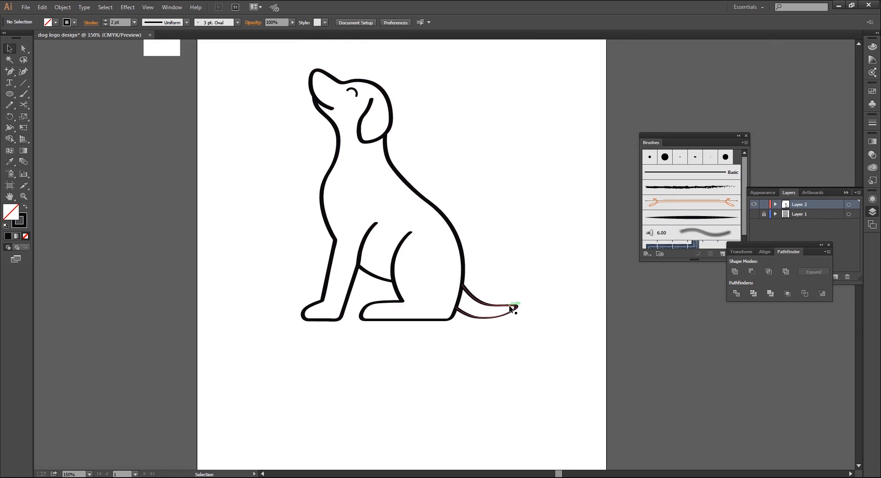
- Set the eye arc's stroke weight to 4 pt
left_click(510, 307)
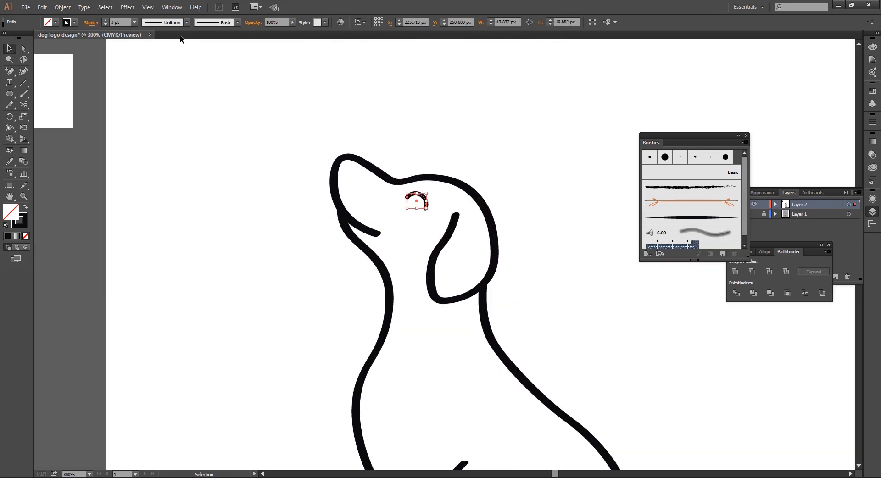
left_click(134, 22)
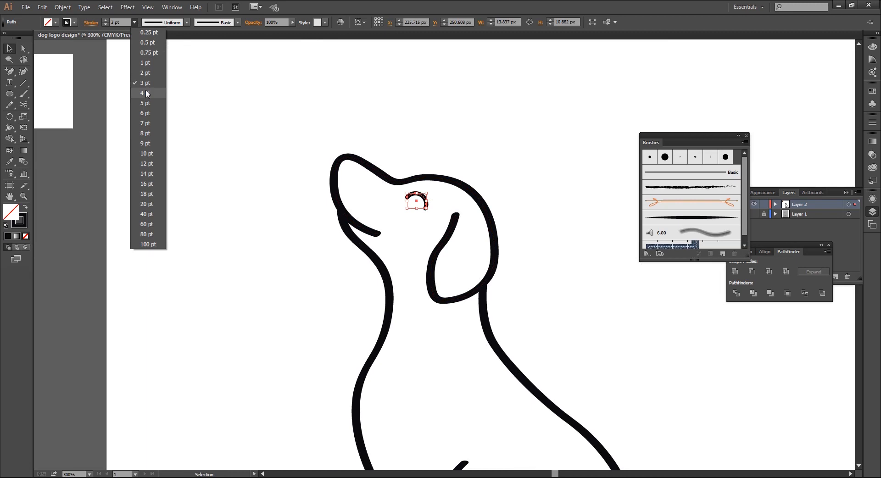
left_click(145, 92)
left_click(231, 133)
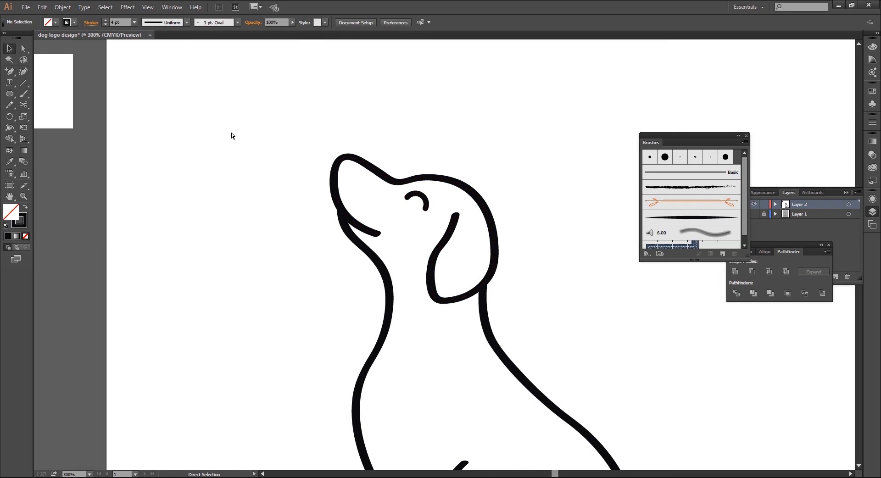
- Select all the dog's paths and expand their appearance so the brush strokes become filled shapes
key("ctrl+minus")
key("ctrl+minus")
key("ctrl+minus")
key("ctrl+minus")
key("ctrl+a")
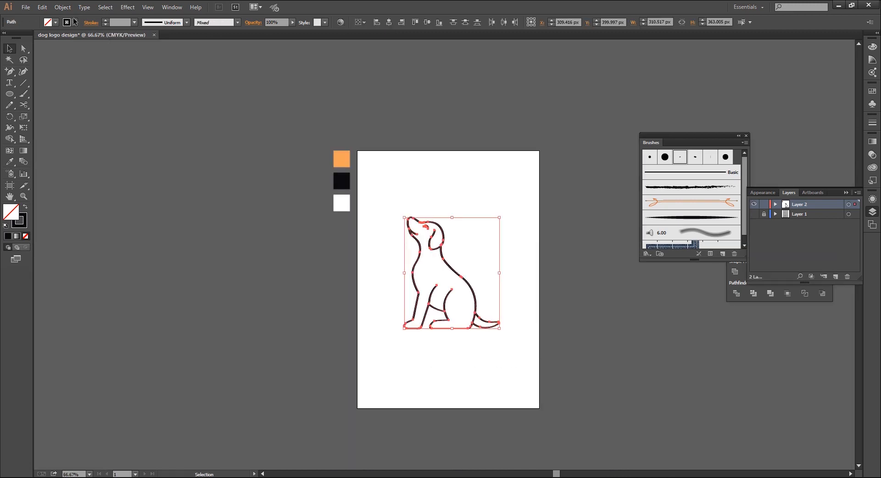
left_click(62, 7)
left_click(94, 115)
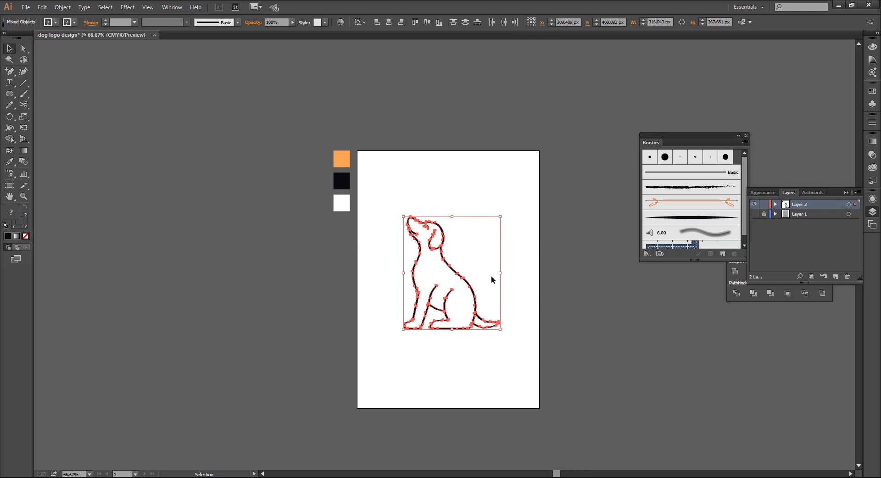
key("a")
key("ctrl+plus")
key("ctrl+plus")
key("ctrl+plus")
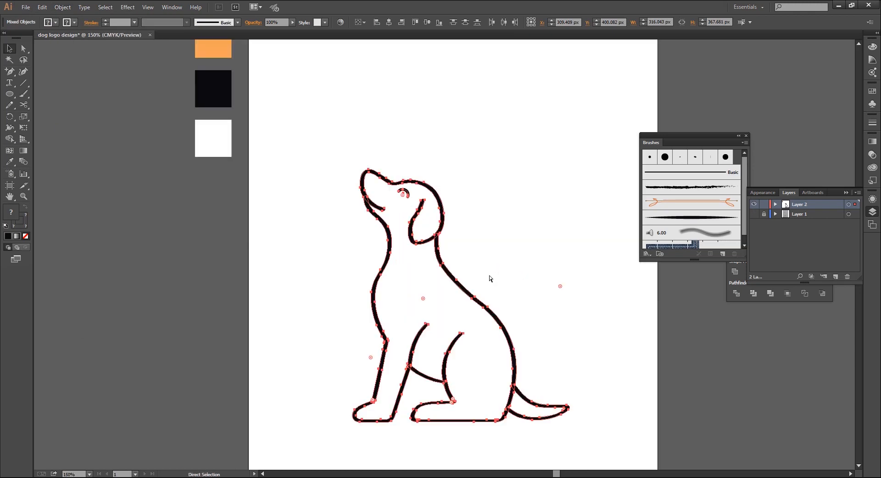
key("ctrl+shift+a")
- Expand the eye arc's stroke into a filled shape
key("v")
left_click(408, 216)
left_click(59, 8)
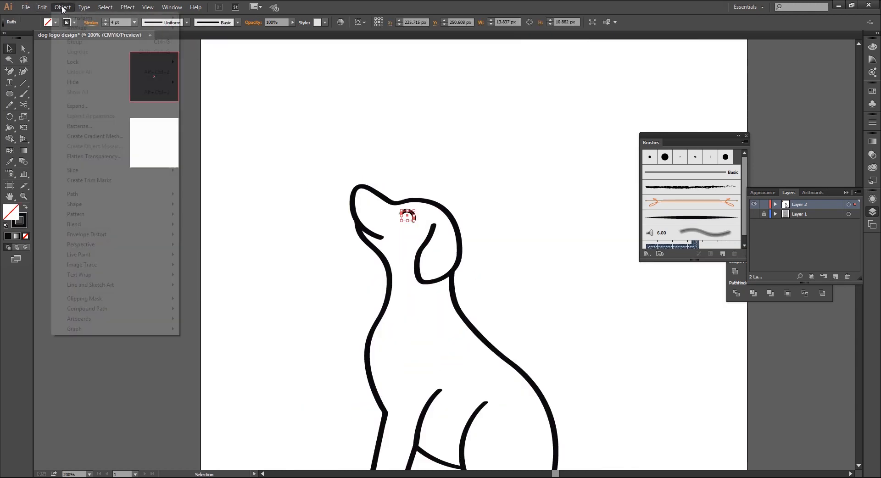
left_click(77, 106)
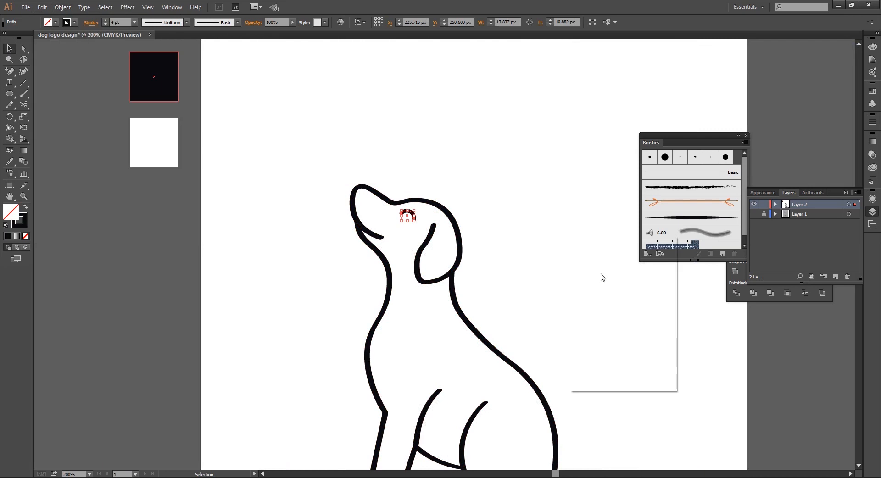
left_click(600, 367)
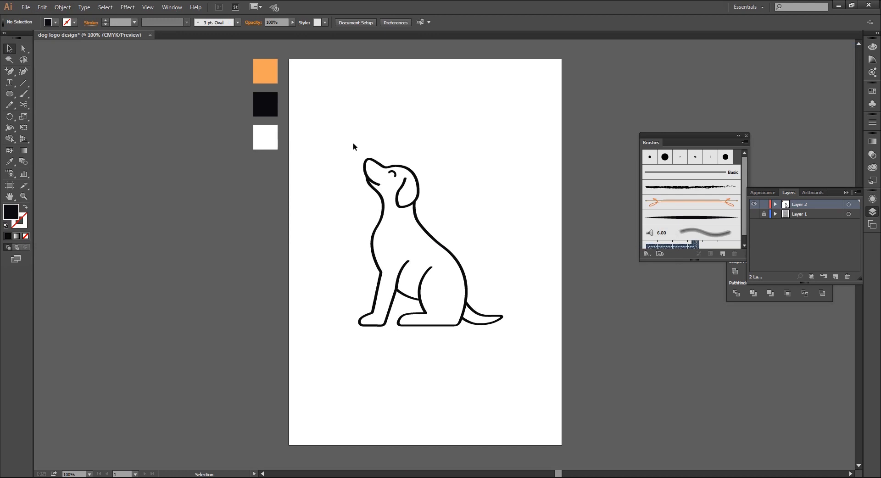
- Select the whole dog outline, clear space around the Pathfinder options, and unite all its shapes
left_click_drag(339, 124, 529, 348)
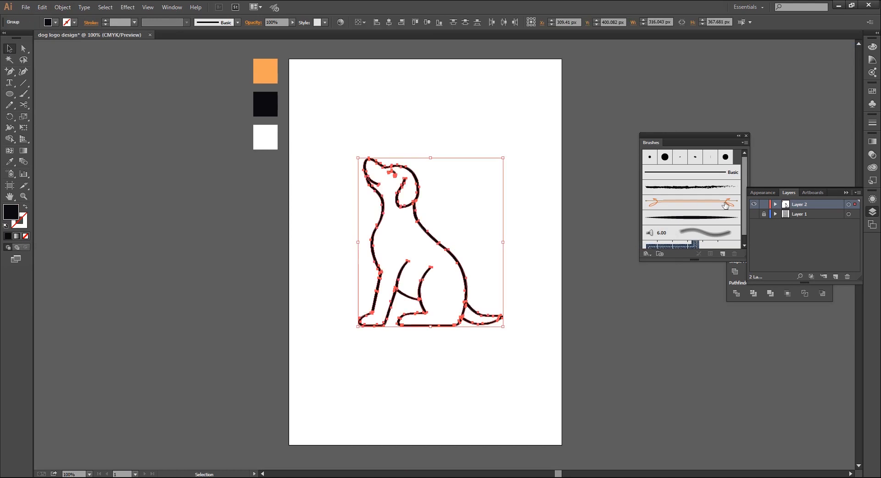
left_click_drag(722, 137, 687, 76)
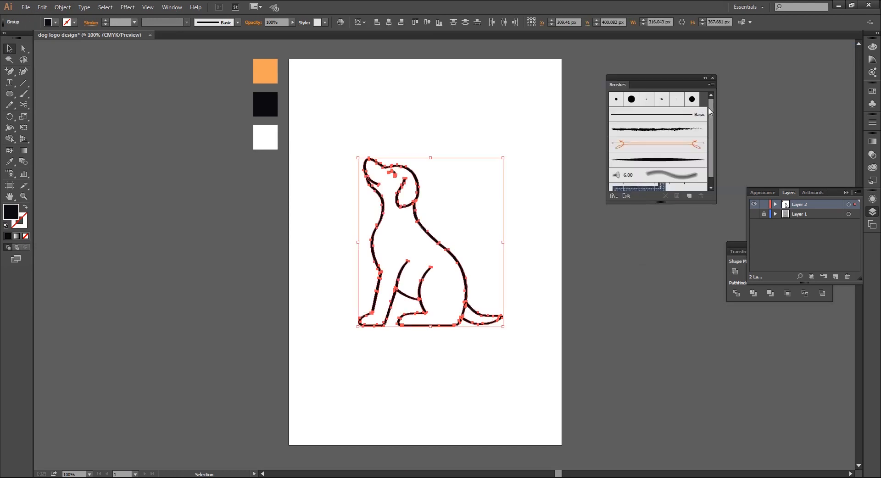
left_click(845, 192)
left_click_drag(810, 250, 687, 241)
left_click(611, 263)
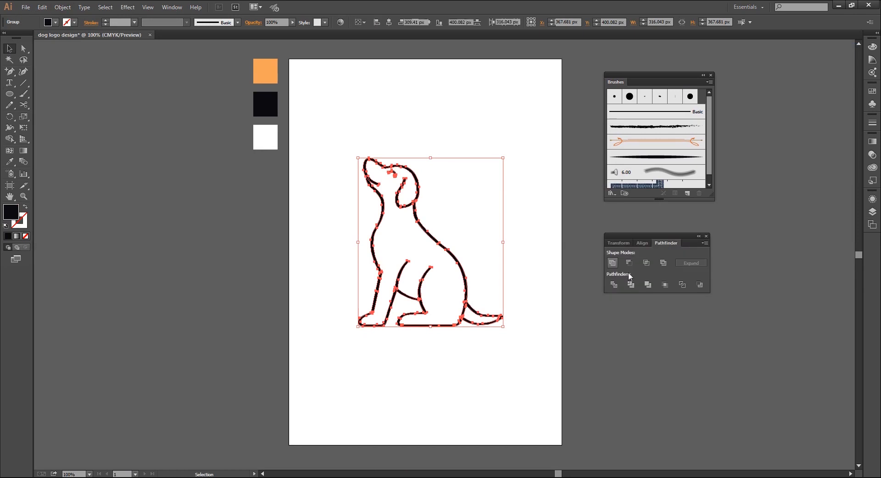
- Inspect the dog's united contours in Outline view and return to Preview
scroll(439, 262, "up", 1)
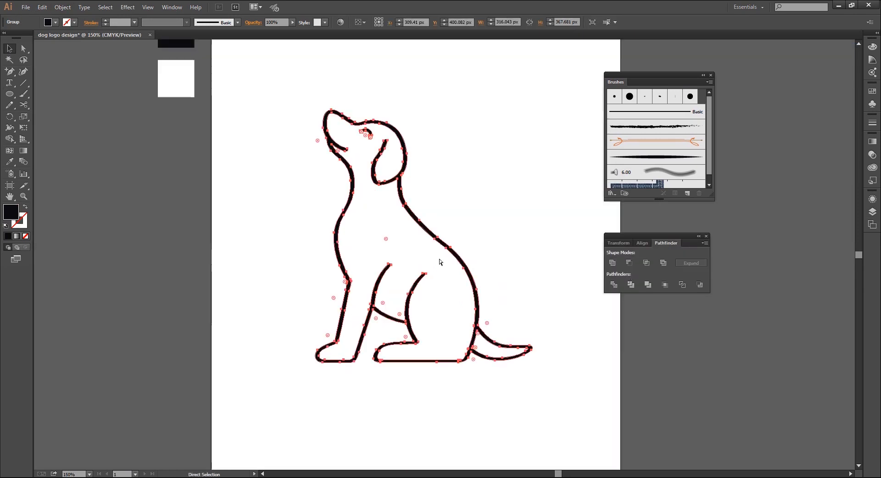
scroll(462, 266, "down", 1)
left_click(335, 258)
key("ctrl+y")
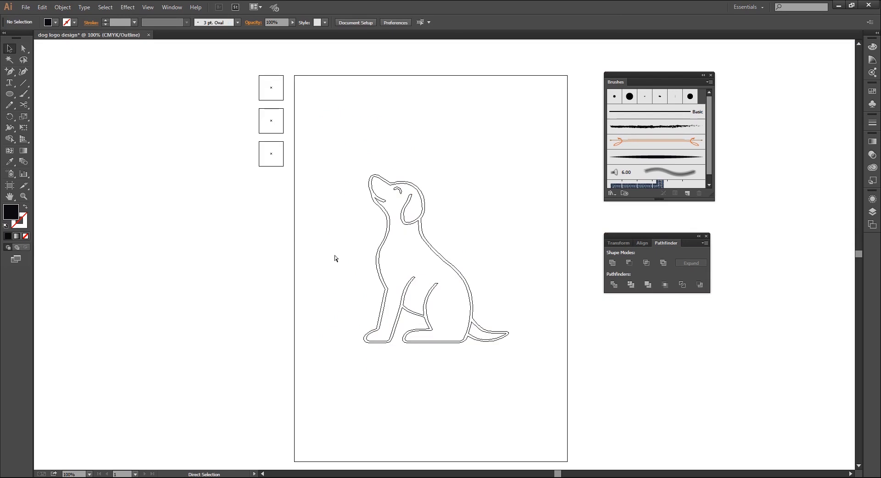
key("ctrl+y")
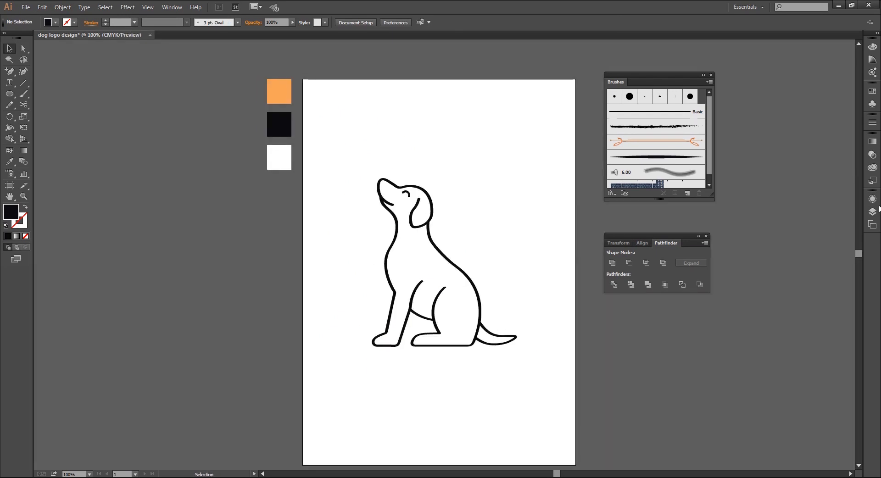
- Show the sketch layer and draw a filled black nose at the tip of the dog's snout with the Pen tool
left_click(878, 211)
left_click(754, 214)
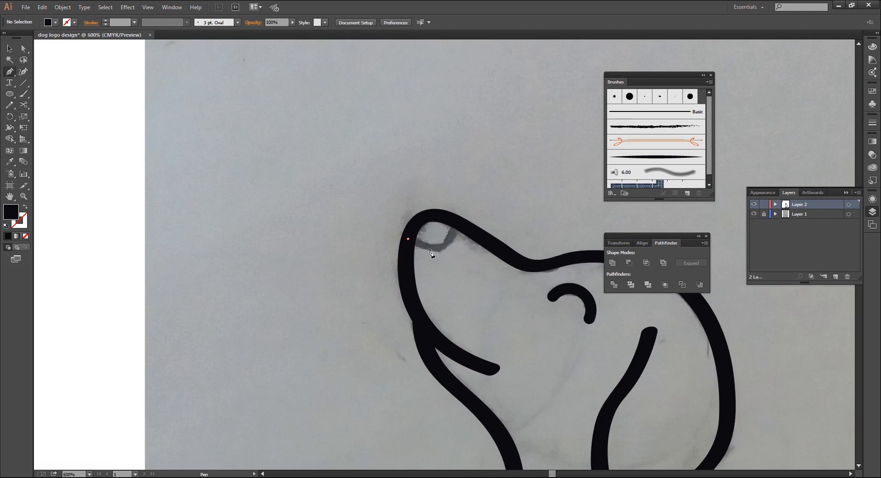
left_click(407, 239)
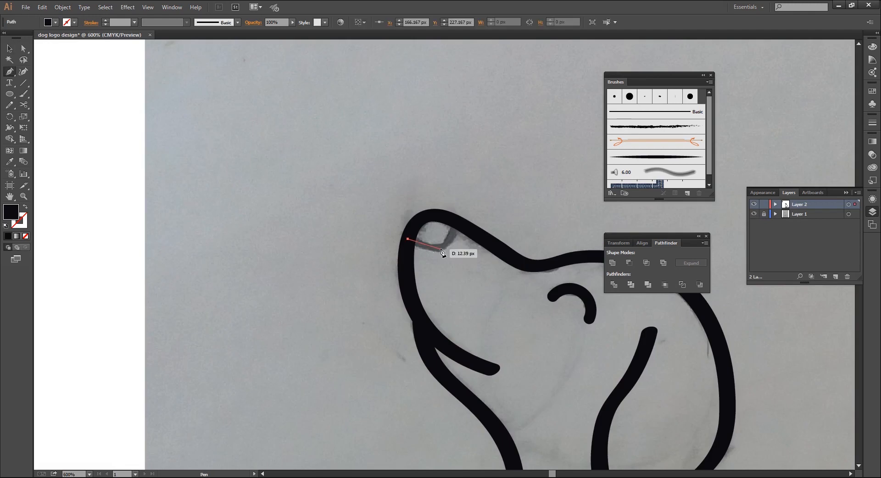
left_click_drag(442, 248, 460, 245)
left_click(440, 248, "alt")
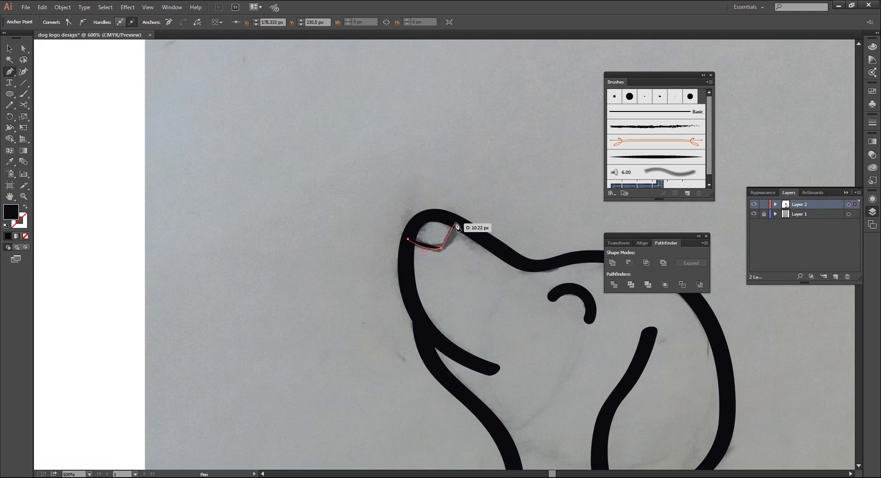
left_click_drag(457, 222, 462, 200)
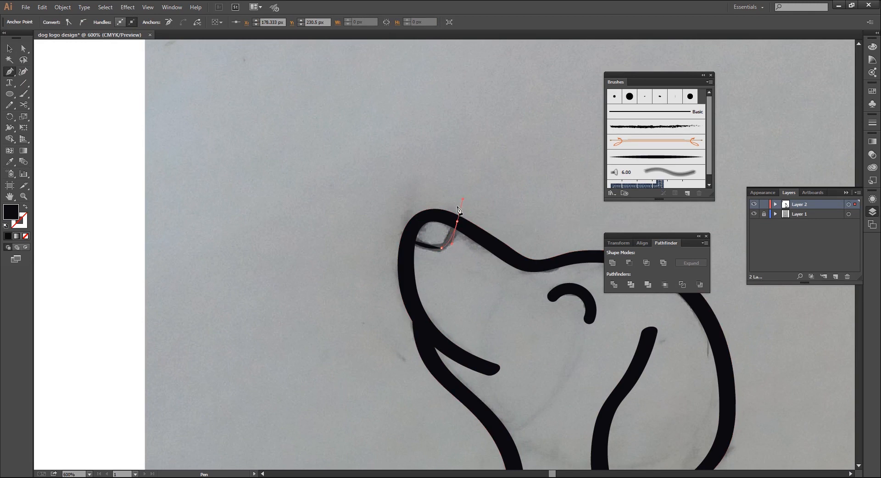
left_click(457, 222)
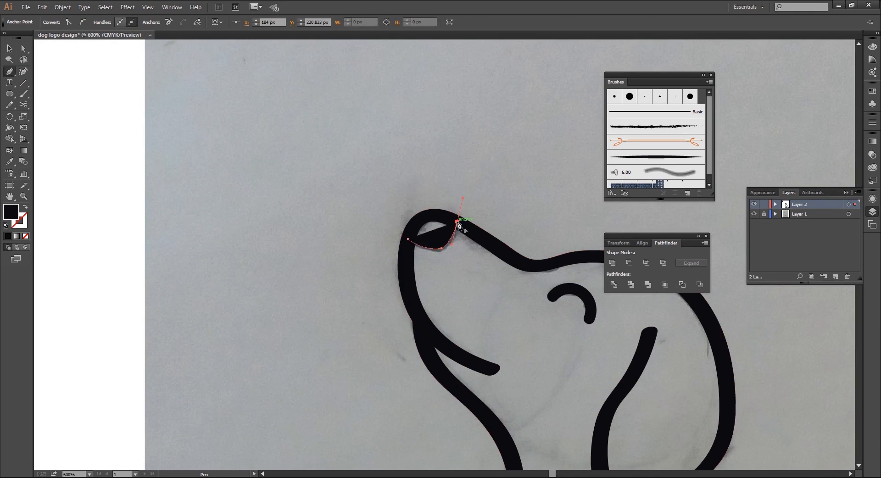
left_click(426, 217)
left_click_drag(426, 220, 409, 238)
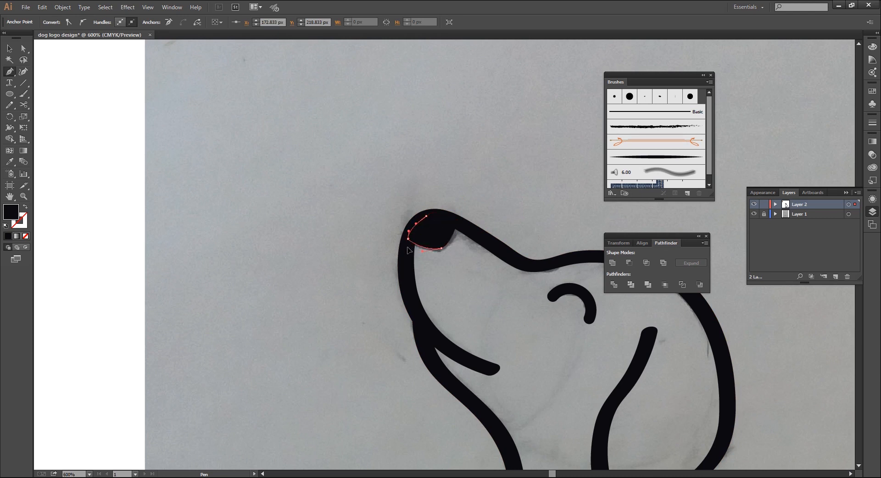
key("v")
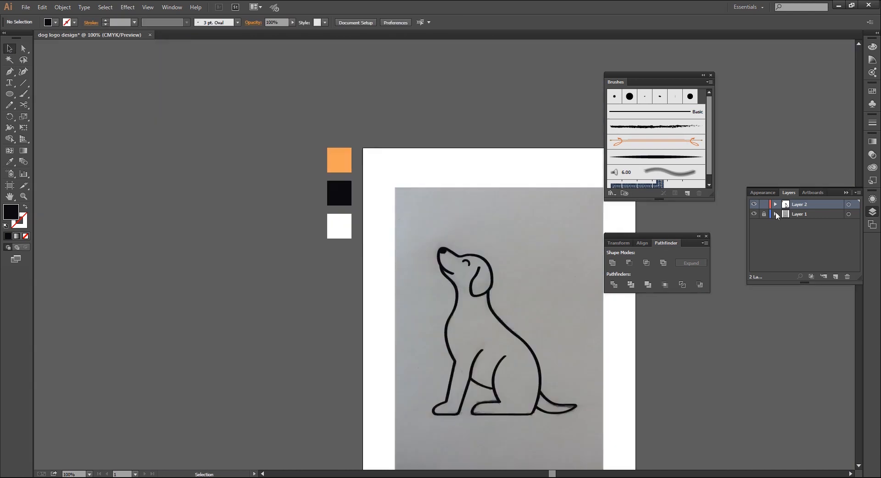
- Hide the sketch layer, select the whole dog and unite the nose with the outline
left_click(752, 213)
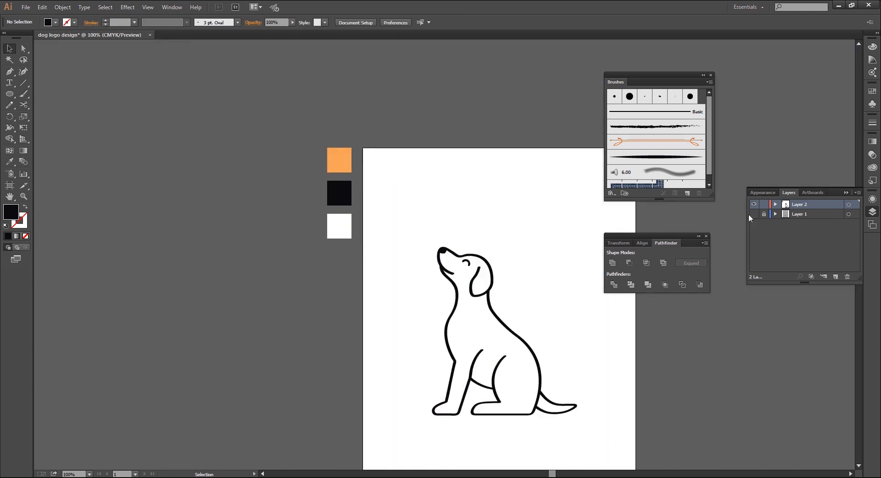
mouse_move(405, 222)
left_mouse_down()
mouse_move(362, 152)
mouse_move(548, 382)
left_mouse_up()
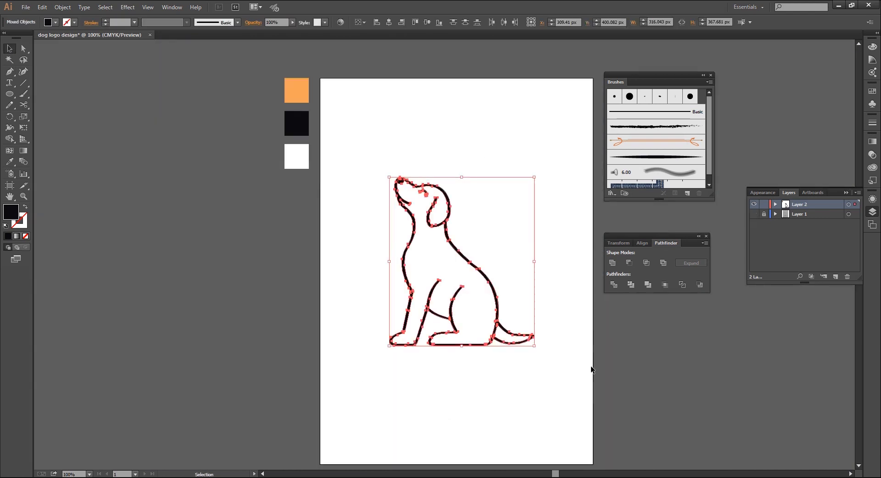
left_click(612, 264)
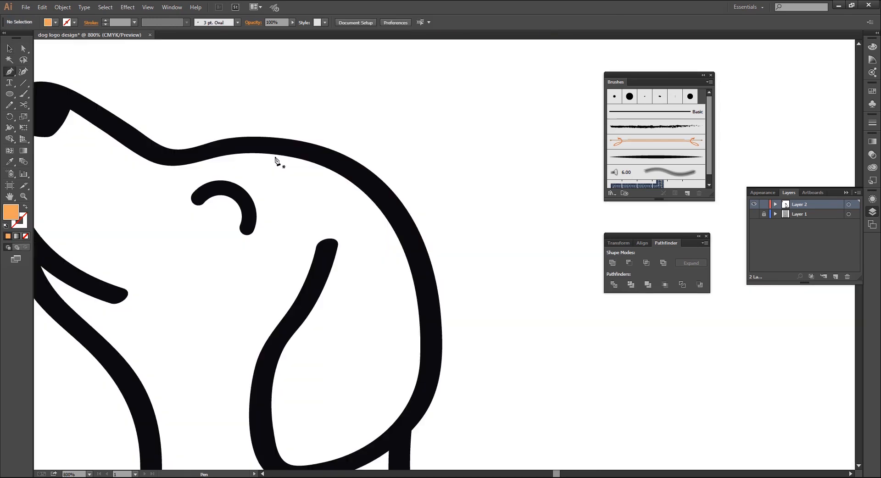
- Draw an orange patch over the back of the head and ear with the Pen tool and round its lower tip to about 3.5 px
left_click(272, 147)
left_click_drag(352, 241, 355, 274)
left_click_drag(339, 275, 304, 325)
left_click(311, 365)
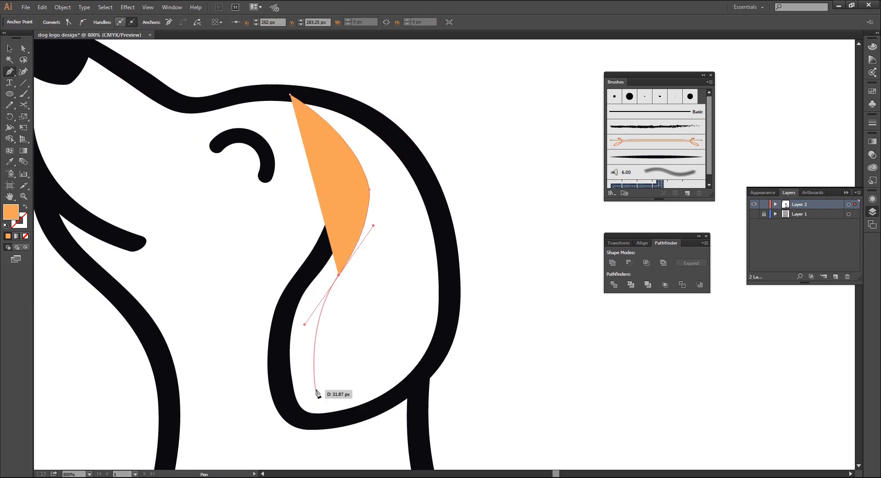
left_click(315, 390)
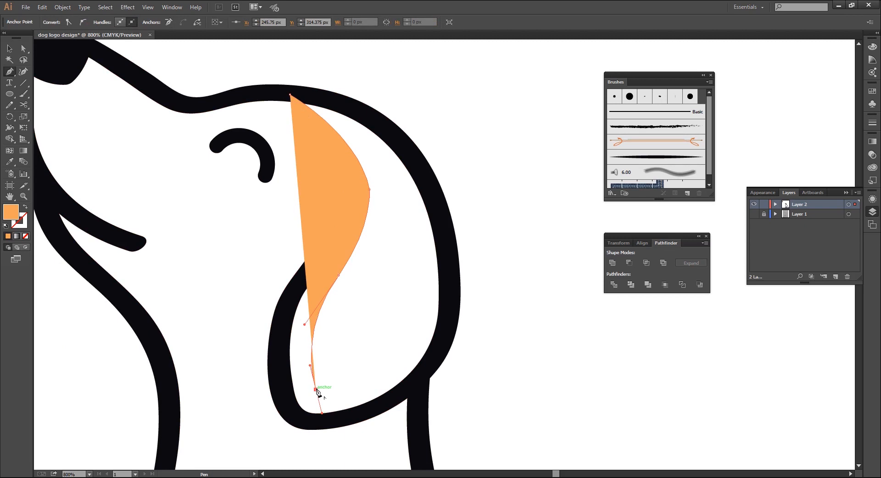
left_click_drag(445, 293, 456, 217)
left_click_drag(318, 134, 144, 122)
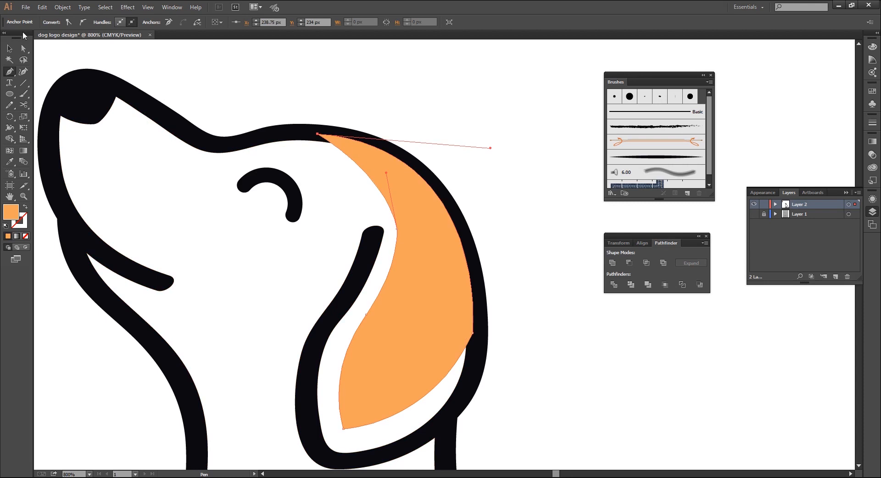
left_click(23, 50)
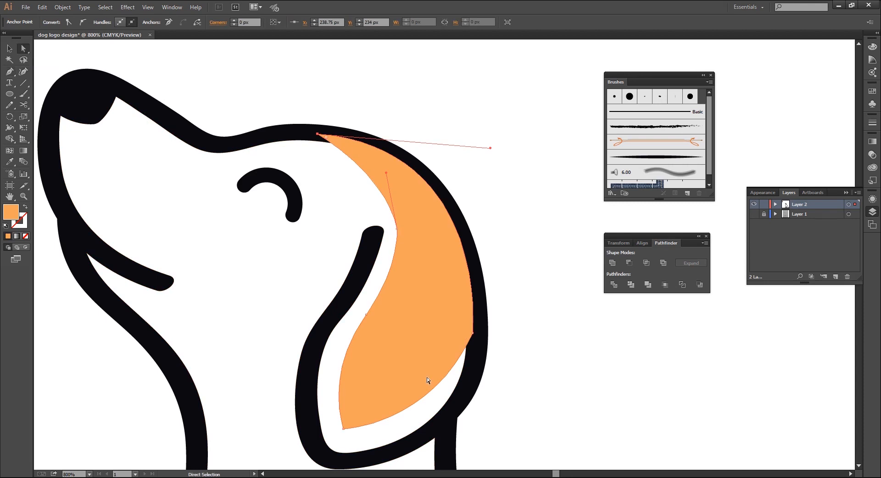
left_click(346, 428)
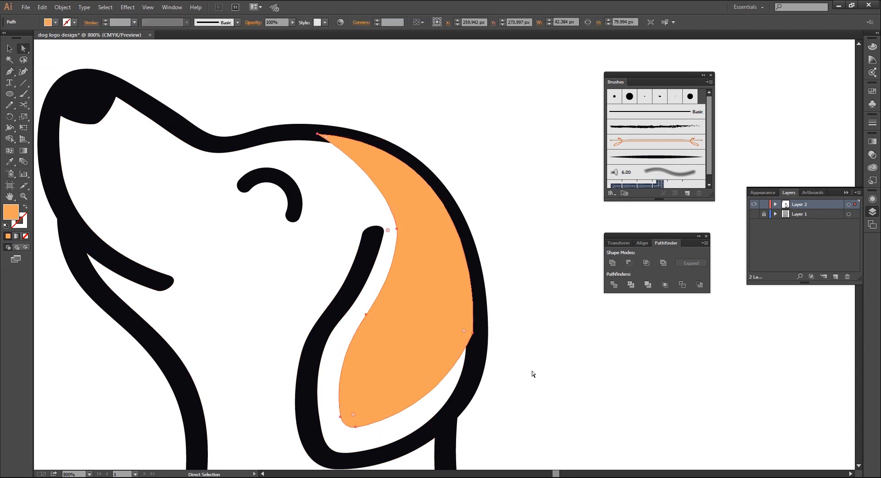
- Send the orange ear patch to the back, behind the black outline
key("ctrl+minus")
key("ctrl+minus")
key("v")
left_click(433, 291)
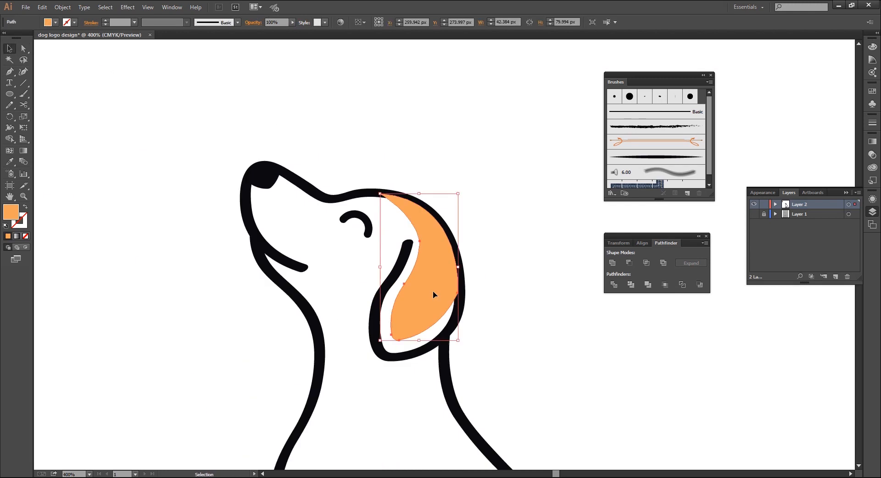
right_click(435, 295)
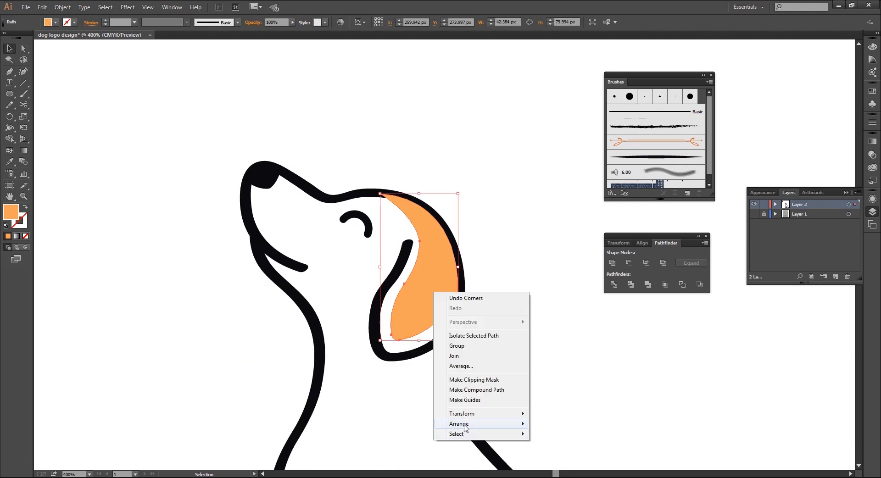
mouse_move(465, 424)
left_click(554, 454)
- Reshape the lower part of the ear patch by moving its anchor points so its outer and bottom edges lie under the ear outline
key("ctrl+plus")
key("ctrl+plus")
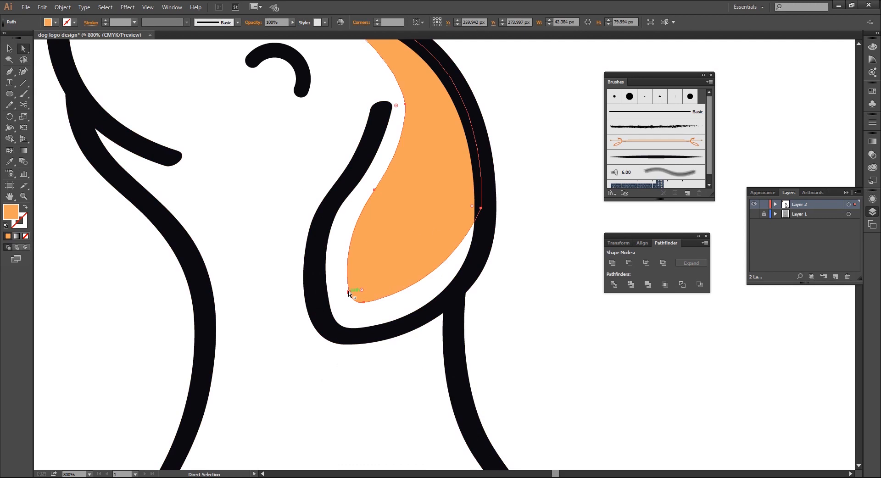
key("a")
left_click(359, 299)
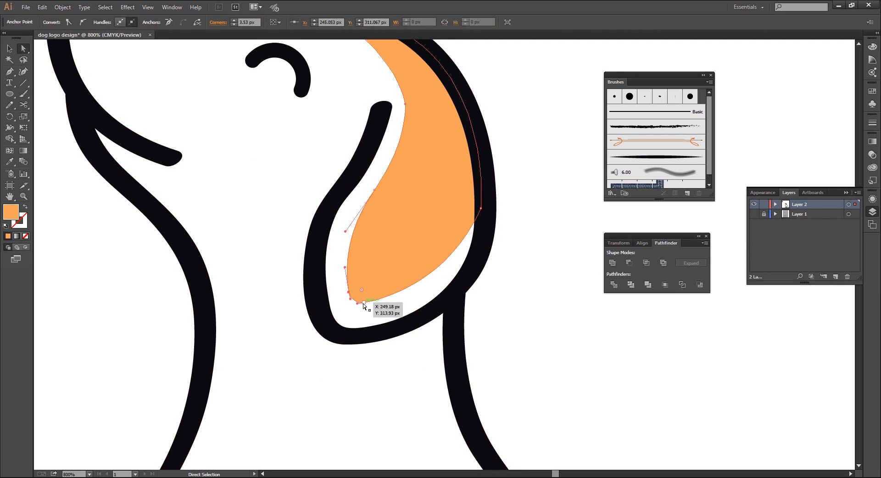
left_click(481, 208)
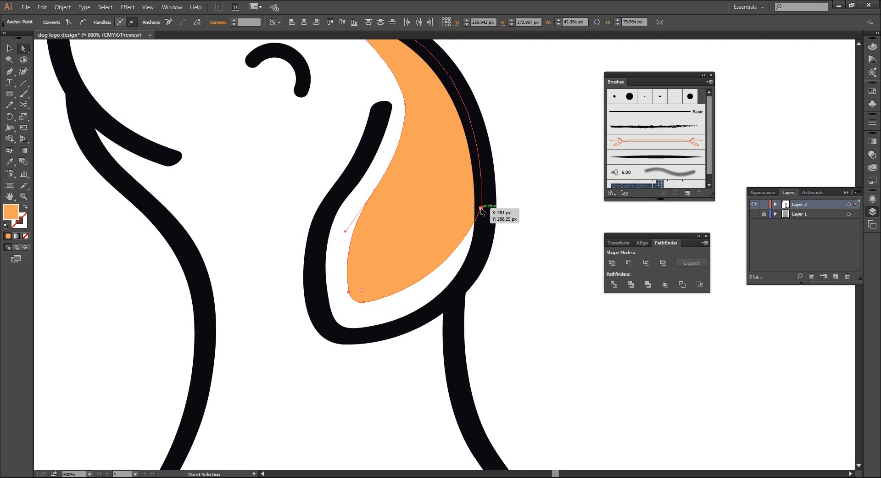
left_click_drag(481, 208, 489, 244)
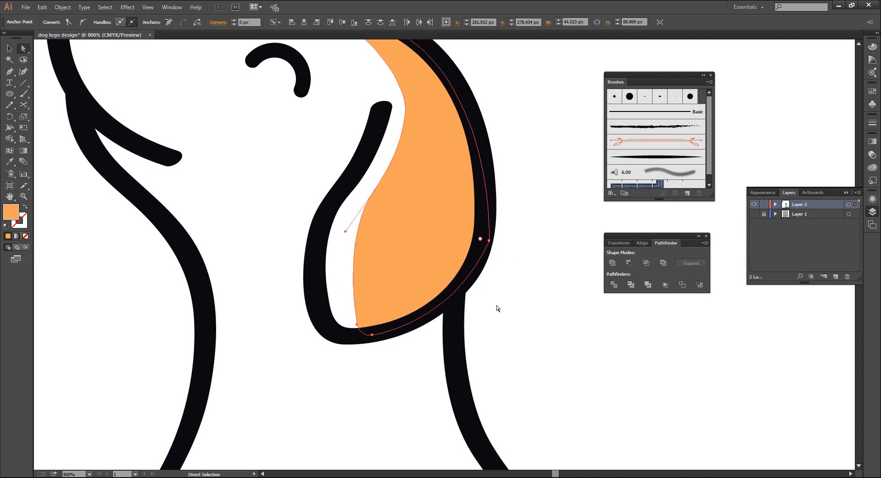
left_click_drag(357, 325, 348, 297)
left_click(406, 393)
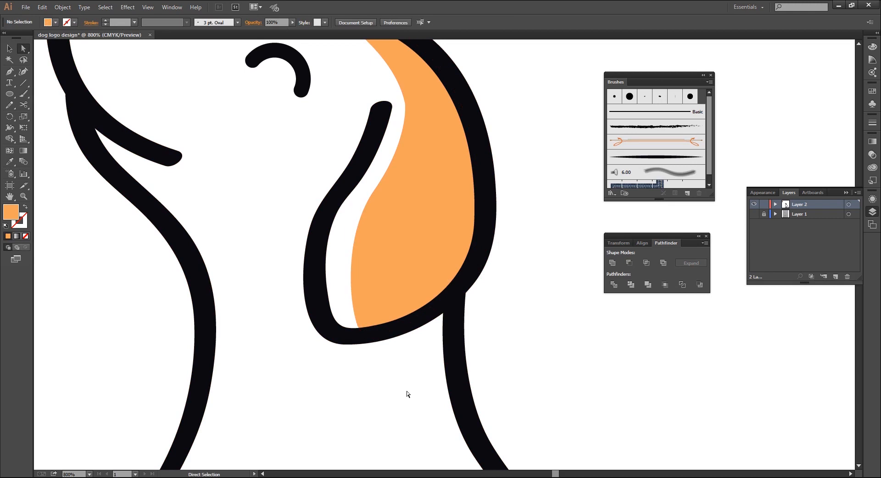
- Trace the inner edge of an orange patch with the Pen tool, from the back around the haunch and along the hind foot to the toes
key("p")
scroll(407, 391, "down", 3)
left_click(461, 266)
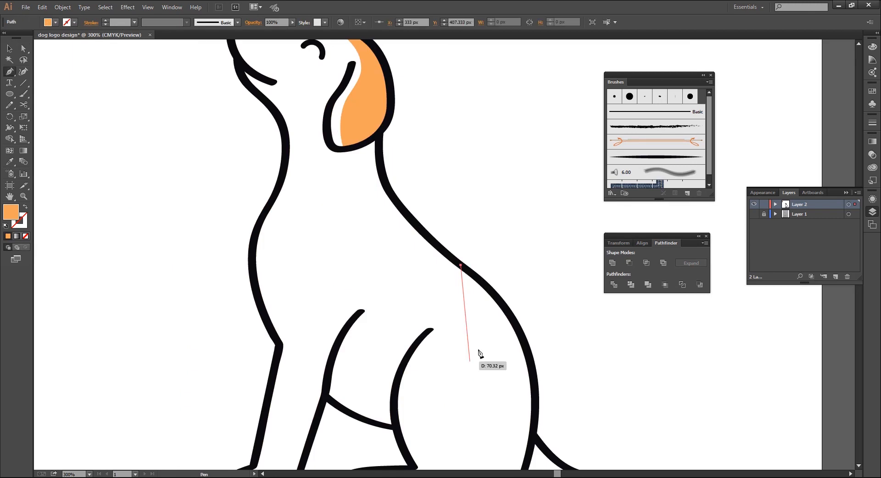
left_click_drag(478, 352, 483, 282)
left_click(479, 247)
left_click_drag(479, 248, 477, 194)
left_click_drag(433, 347, 504, 428)
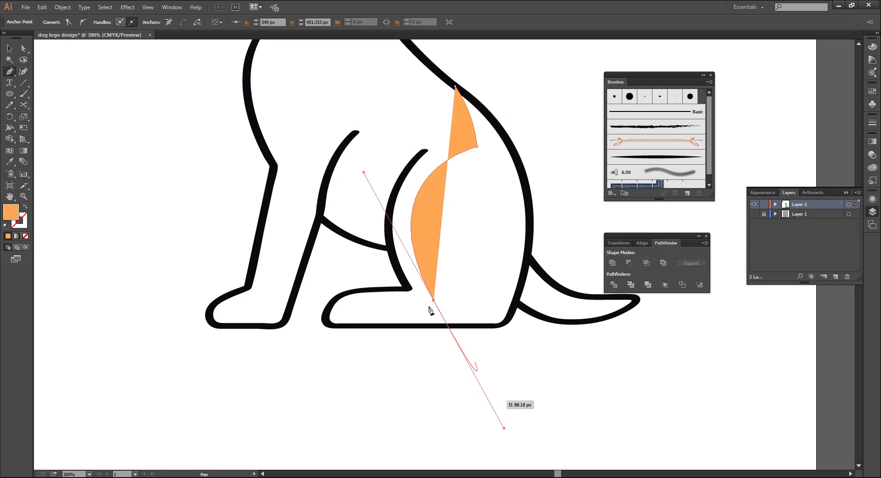
left_click(433, 300)
left_click_drag(346, 296, 388, 375)
left_click(395, 381)
key("ctrl+=")
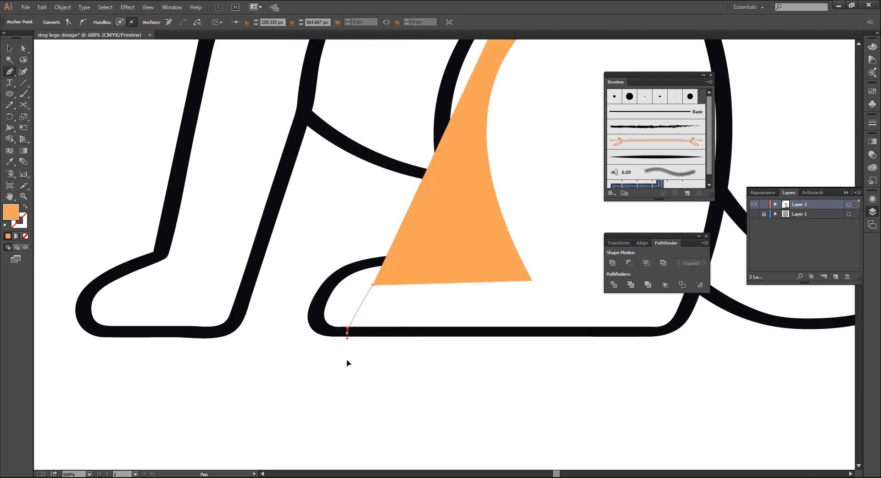
left_click_drag(347, 333, 344, 368)
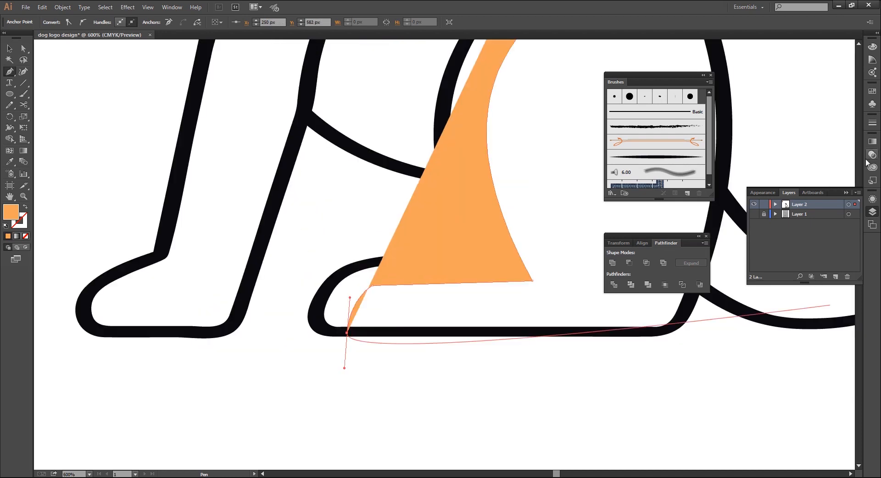
- Lower the unfinished haunch patch's opacity and continue its path along the sole of the foot and around the rump corner
left_click(872, 155)
left_click(851, 147)
left_click(838, 149)
left_click(347, 334)
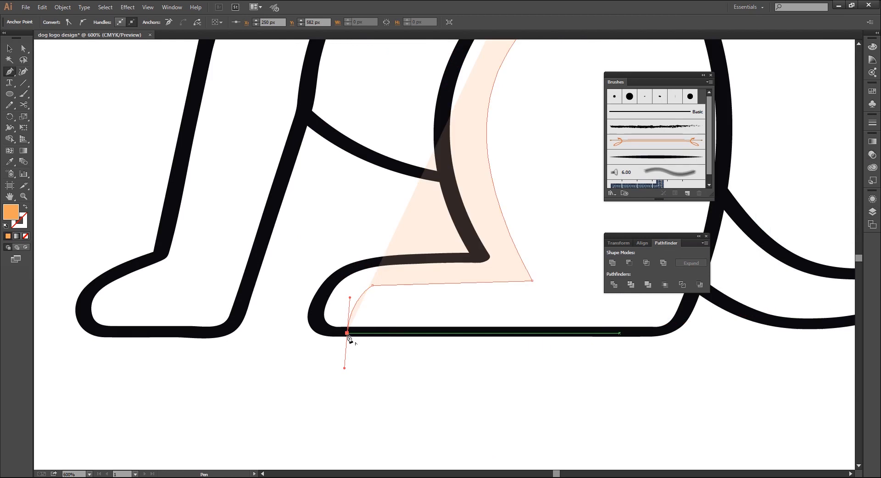
left_click(347, 334)
scroll(656, 328, "up", 1)
left_click(623, 354)
left_click_drag(601, 342, 385, 355)
left_click_drag(449, 339, 460, 311)
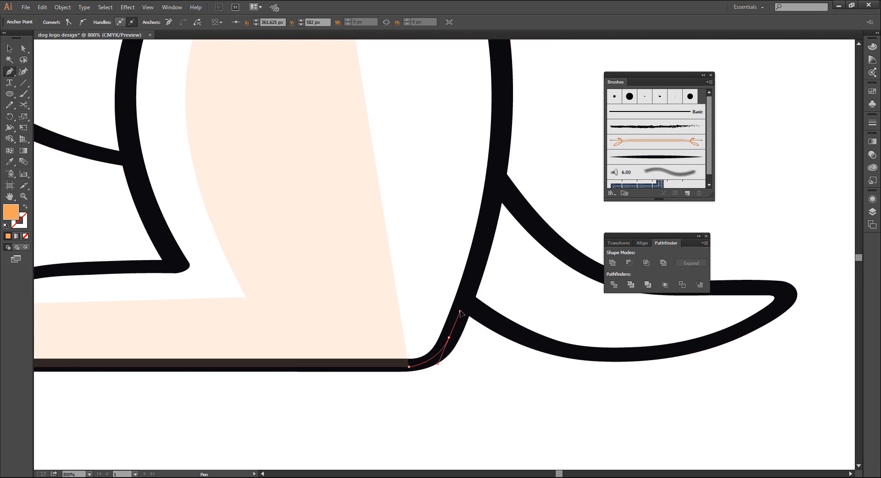
left_click(449, 339)
- Trace the haunch patch up inside the rump and back outline and close it at its starting point
key("ctrl+minus")
key("ctrl+minus")
left_click_drag(453, 173, 471, 212)
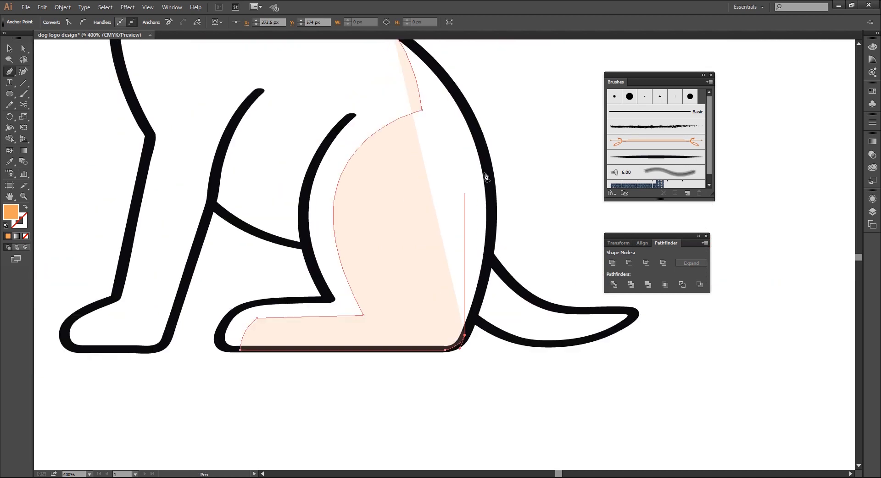
left_click_drag(484, 156, 481, 177)
left_click(465, 137)
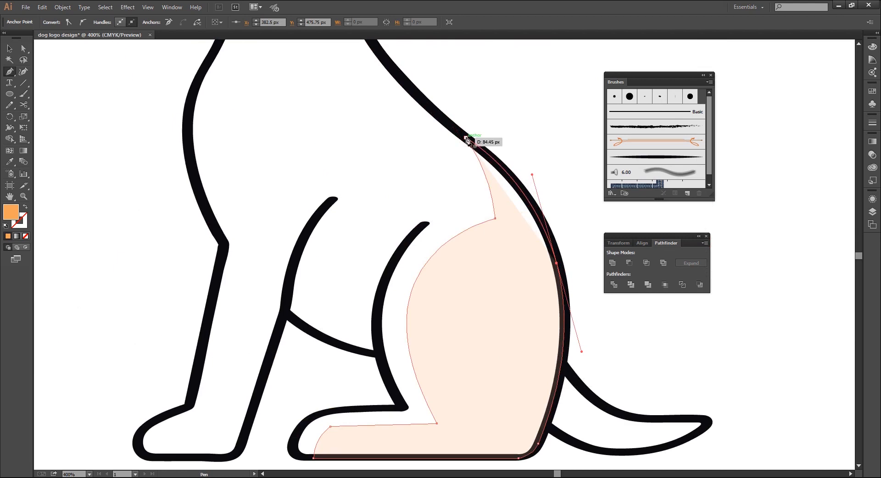
left_click(495, 218)
- Restore the haunch patch's opacity to 100% and send it to the back, behind the outline
key("ctrl+minus")
key("ctrl+minus")
key("v")
left_click(872, 155)
left_click(852, 147)
left_click_drag(819, 155, 854, 155)
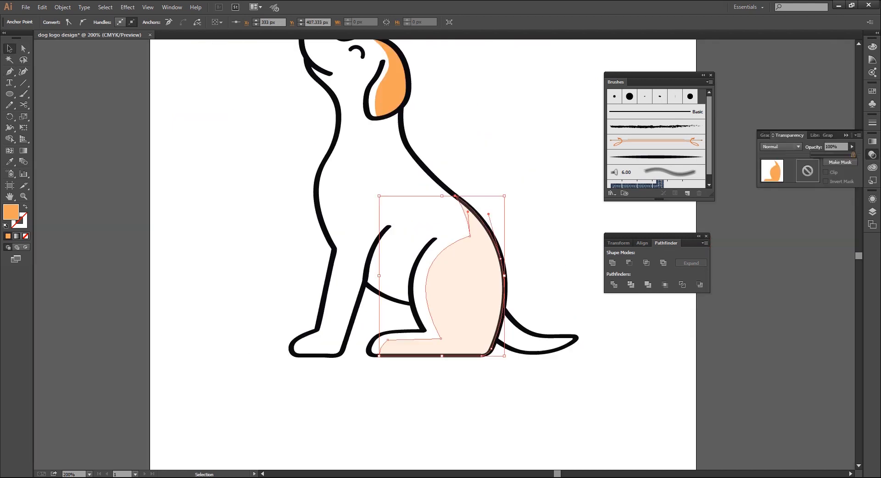
right_click(470, 268)
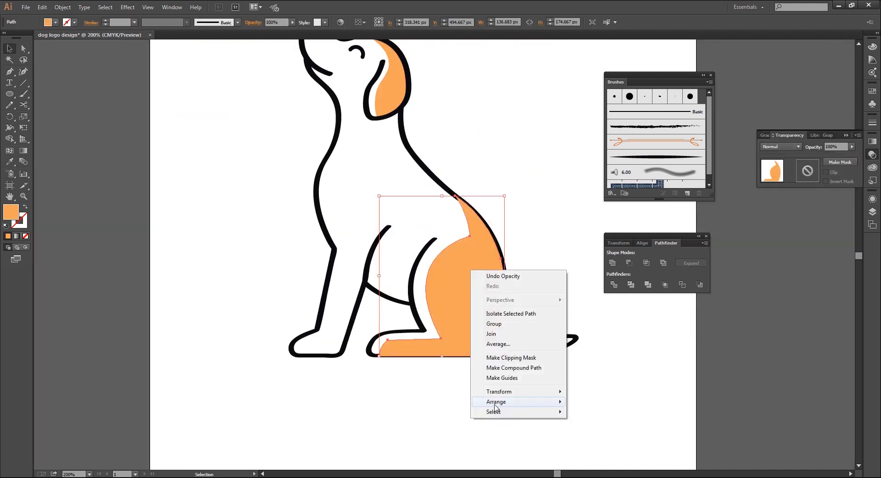
mouse_move(497, 406)
left_click(595, 431)
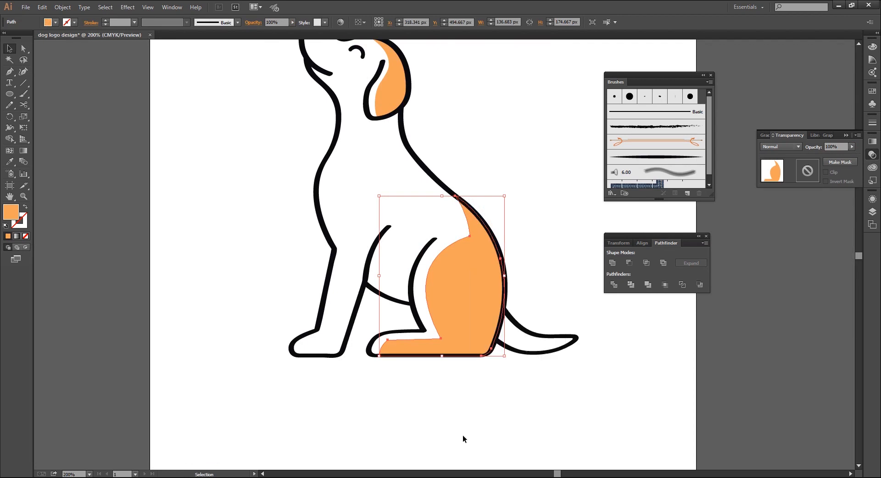
- Round the haunch patch's upper corner at the toes of the hind foot
key("a")
key("ctrl+plus")
left_click(391, 348)
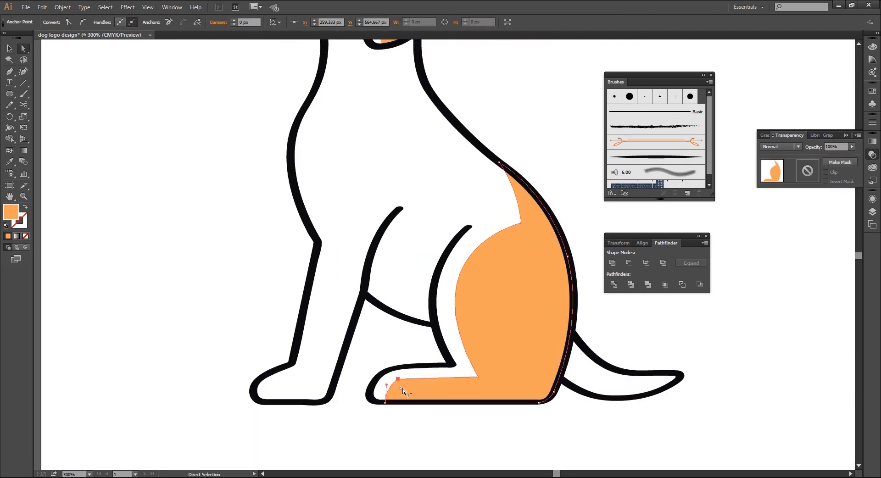
left_click_drag(403, 388, 423, 402)
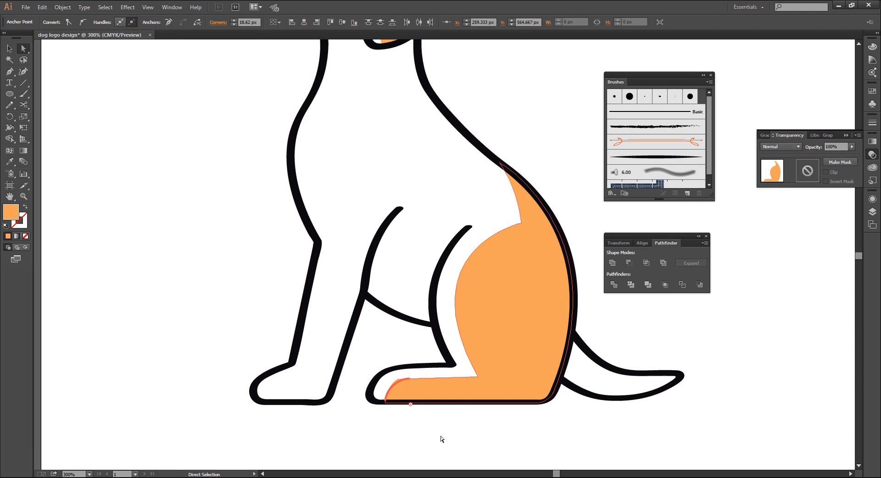
- Round the haunch patch's inward corner below the back with a radius of about 40 px
left_click(520, 224)
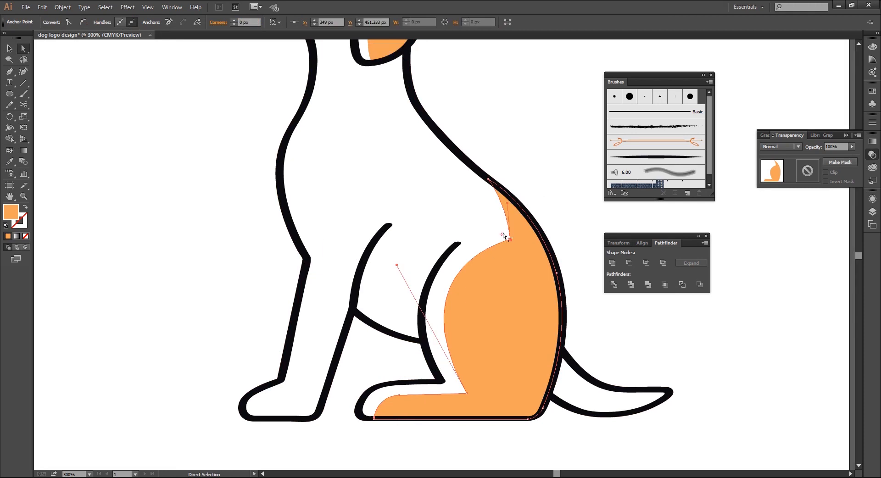
left_click_drag(503, 235, 427, 257)
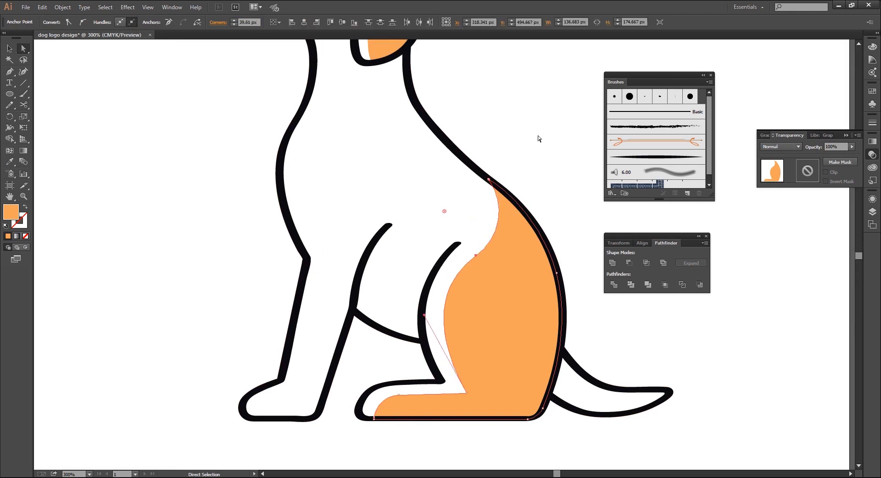
- Start an orange tail patch with a curve from the tail tip to the rump outline, continuing down to the tail's lower junction
left_click(479, 362)
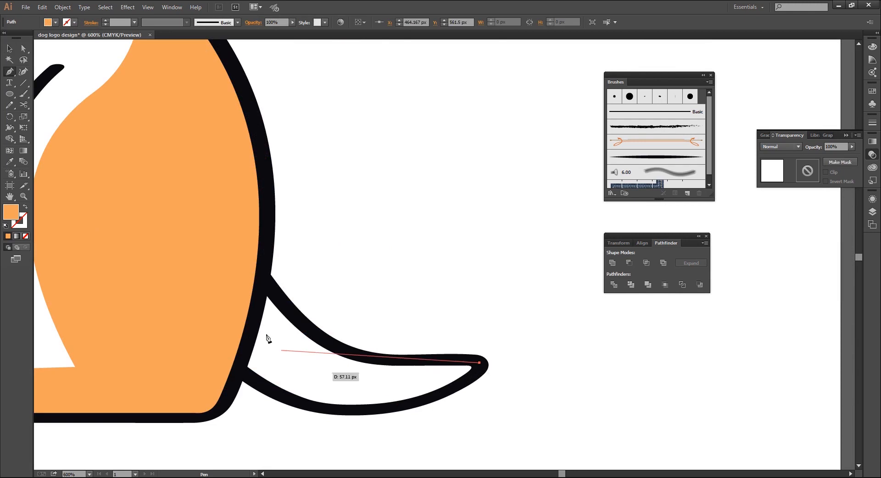
left_click_drag(250, 326, 178, 223)
left_click_drag(371, 307, 446, 248)
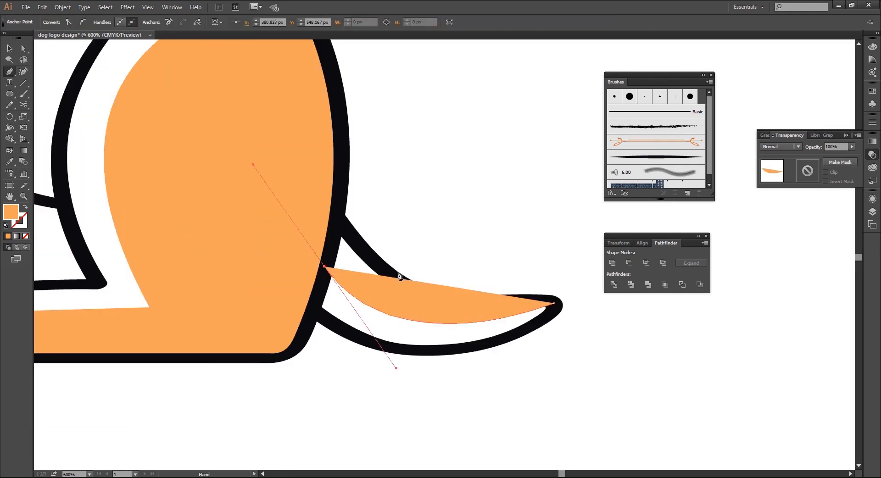
left_click_drag(324, 266, 316, 315)
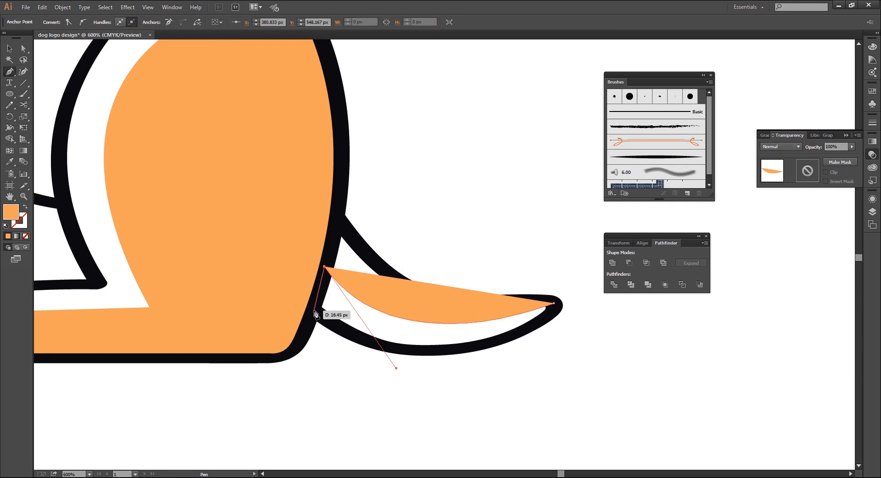
left_click(314, 310)
- Lower the unfinished tail patch's opacity to 39% and trace its path along the tail's lower outline back to the tip
left_click(852, 147)
left_click_drag(854, 155, 817, 155)
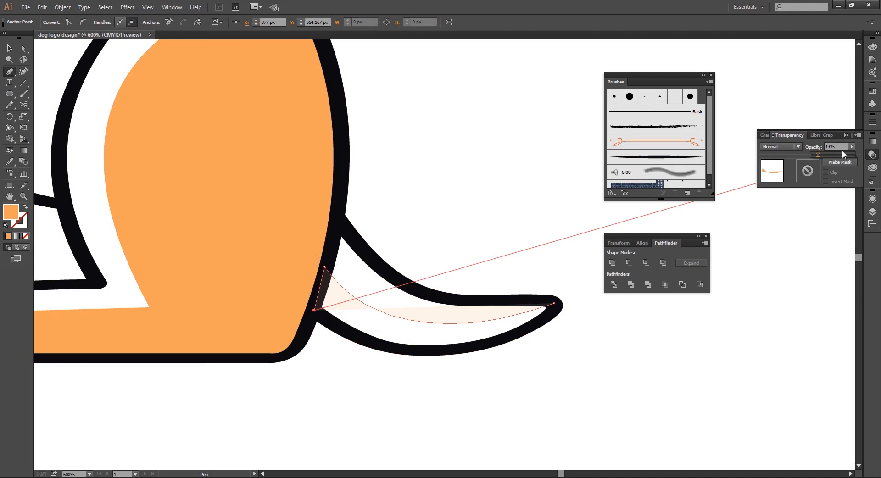
left_click_drag(818, 154, 836, 155)
left_click(609, 331)
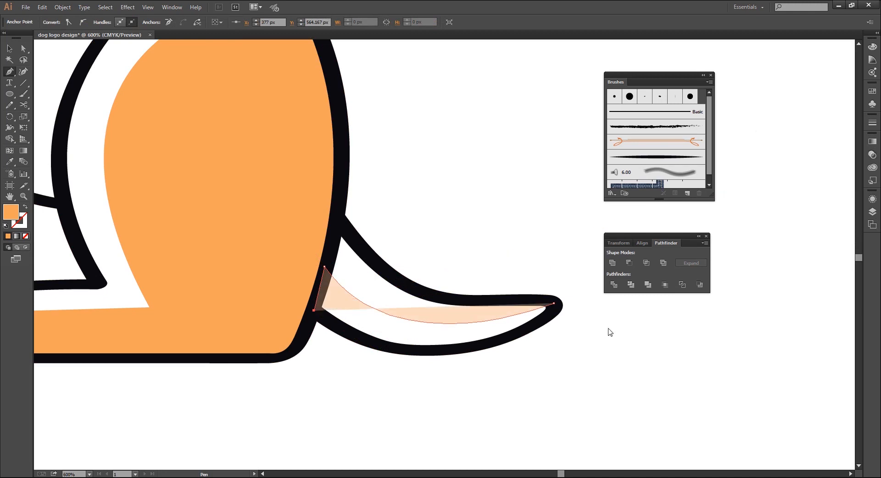
left_click_drag(550, 313, 687, 227)
left_click(551, 313)
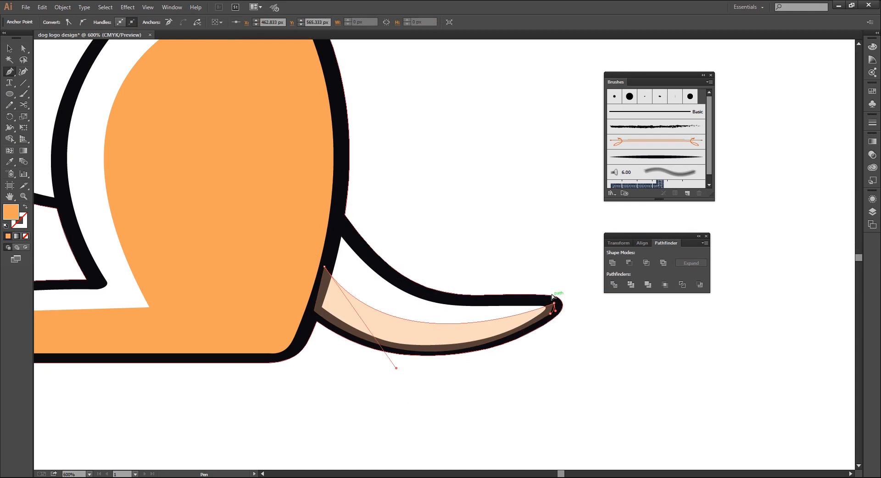
- Move the tail patch's upper anchor slightly up along the rump outline and adjust its handle to reshape the top curve
key("a")
left_click(324, 267)
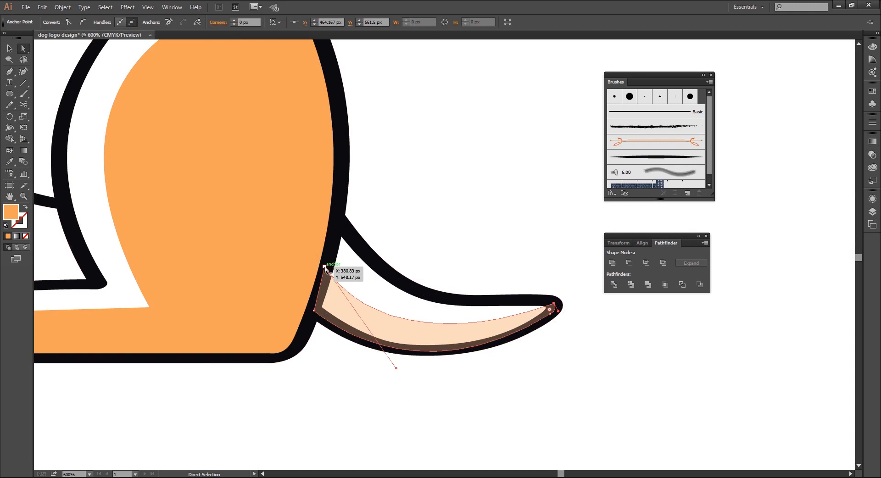
left_click_drag(325, 268, 328, 256)
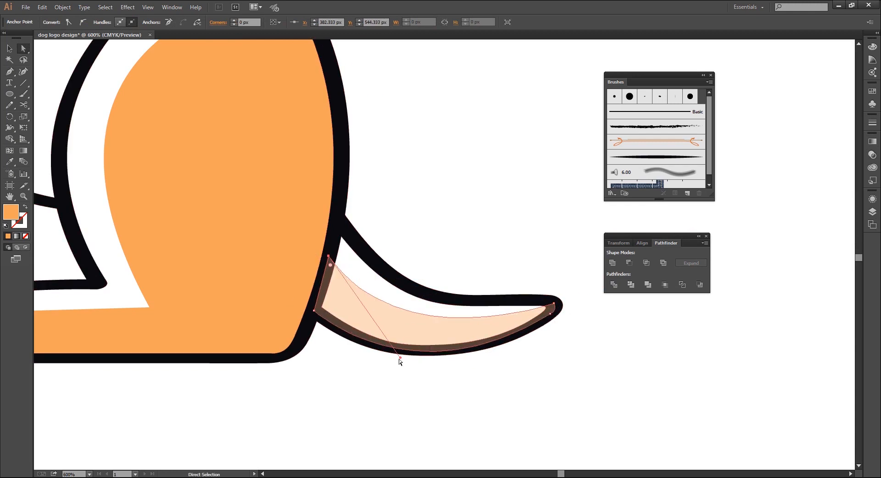
left_click_drag(403, 362, 407, 367)
key("v")
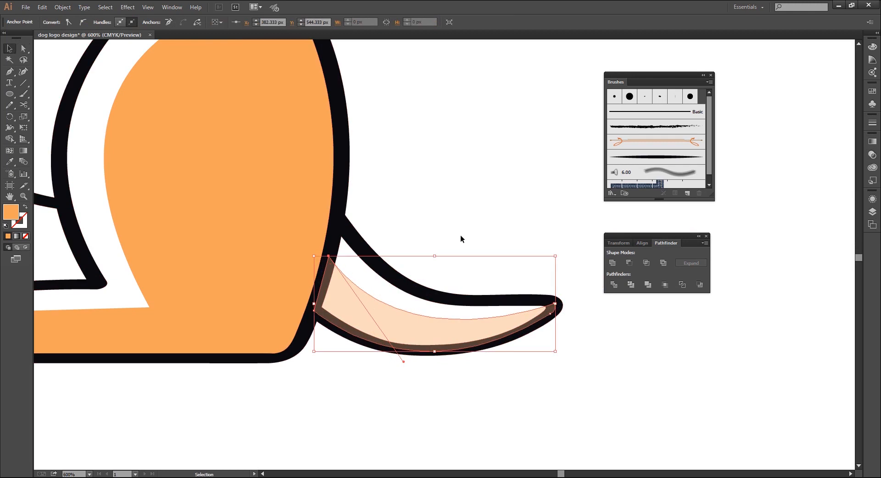
- Restore the tail patch's opacity to 100% and send it to the back, behind the outline
left_click(872, 154)
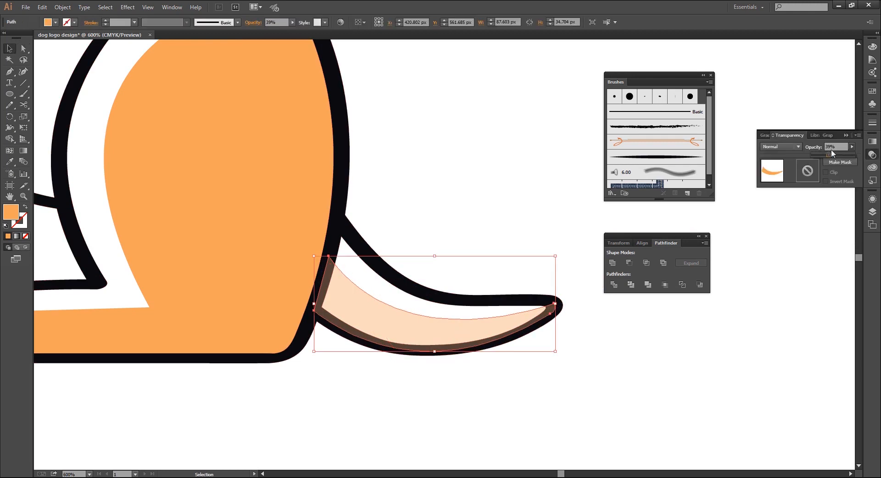
left_click_drag(830, 154, 855, 155)
left_click(791, 241)
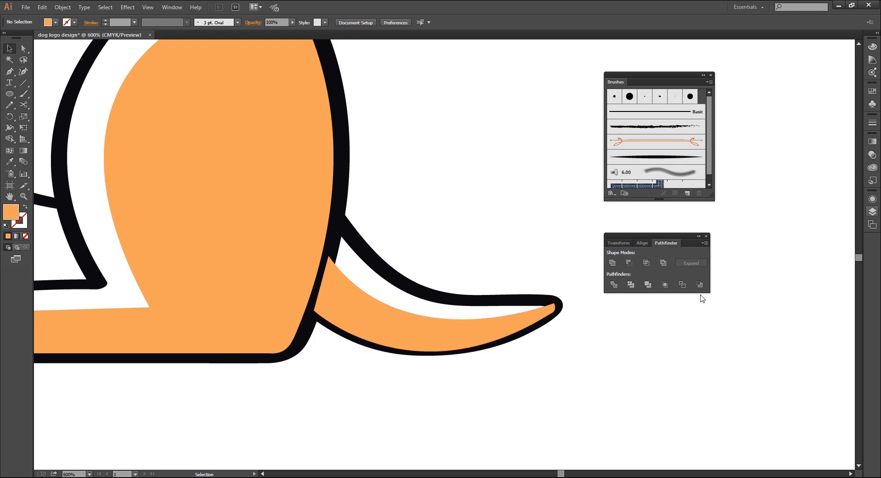
left_click(469, 340)
right_click(469, 341)
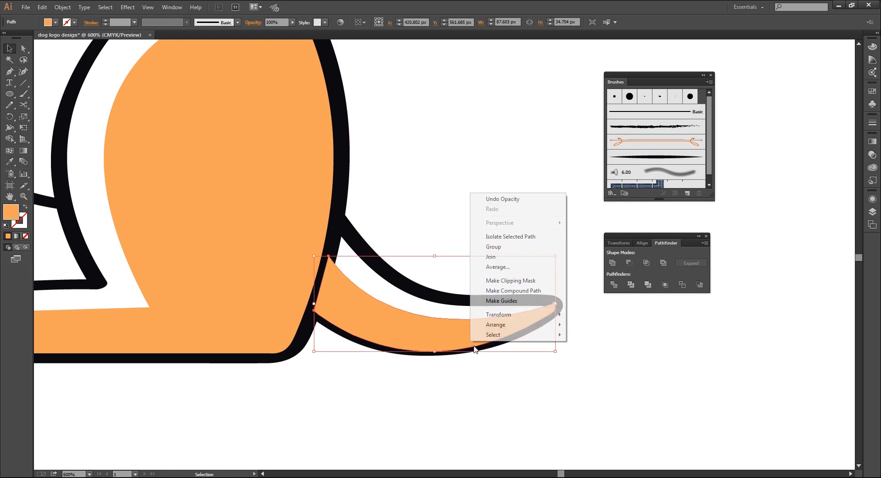
mouse_move(496, 324)
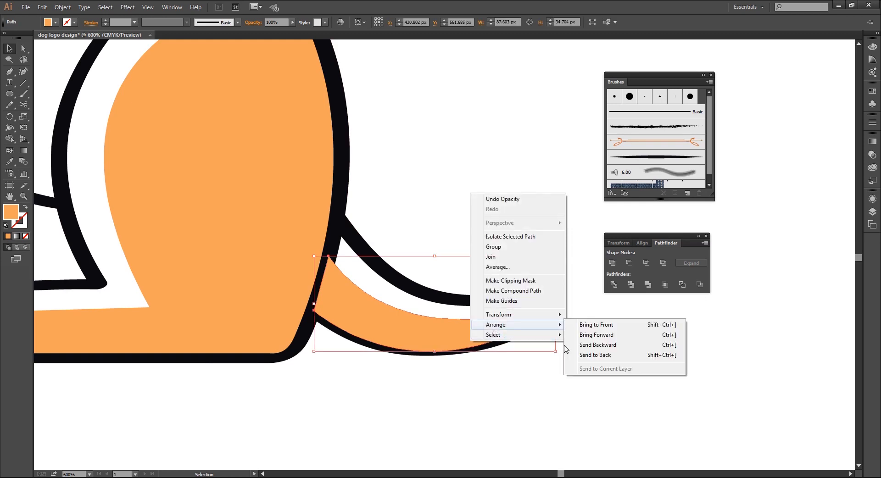
left_click(587, 355)
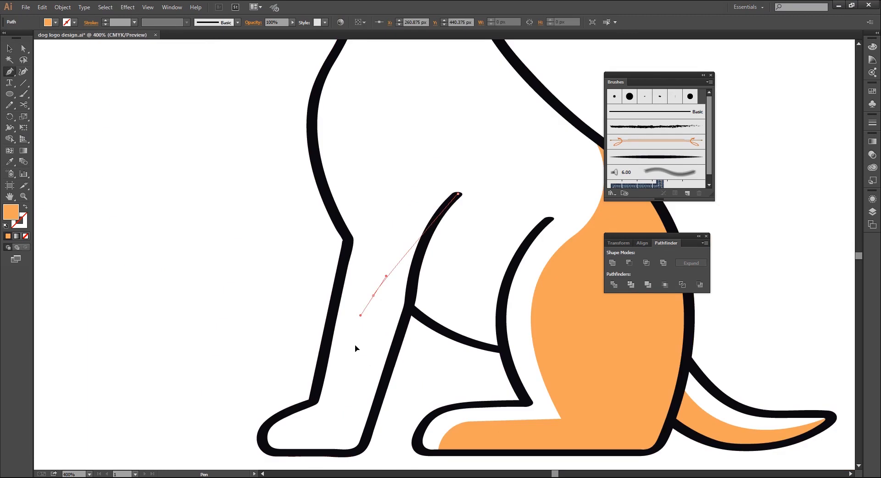
- Draw the front leg patch's path from the shoulder line's upper end down the leg, over the paw and along the sole
left_click(373, 298)
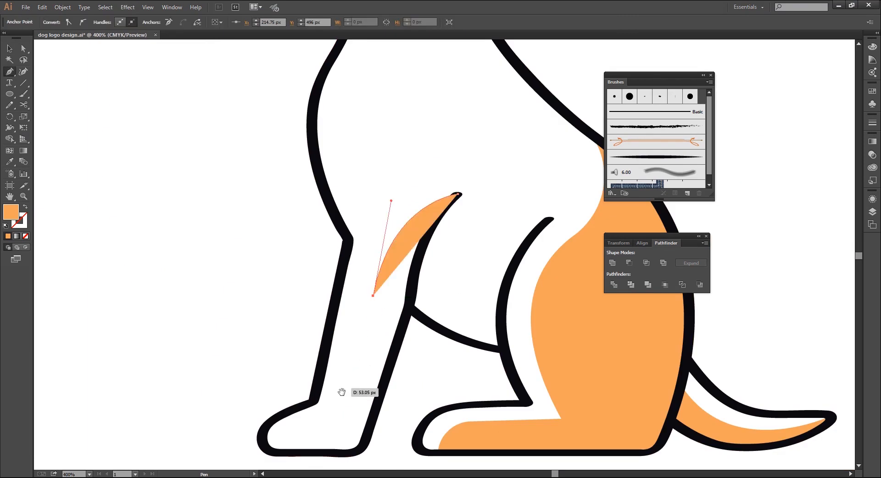
left_click_drag(342, 391, 377, 304)
left_click(372, 327)
left_click(318, 345)
scroll(318, 347, "up", 1)
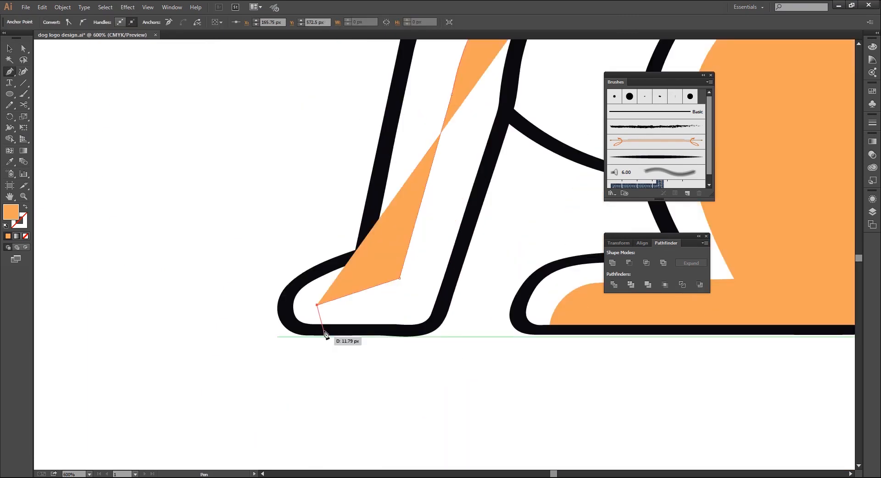
left_click_drag(324, 331, 339, 346)
left_click(324, 331)
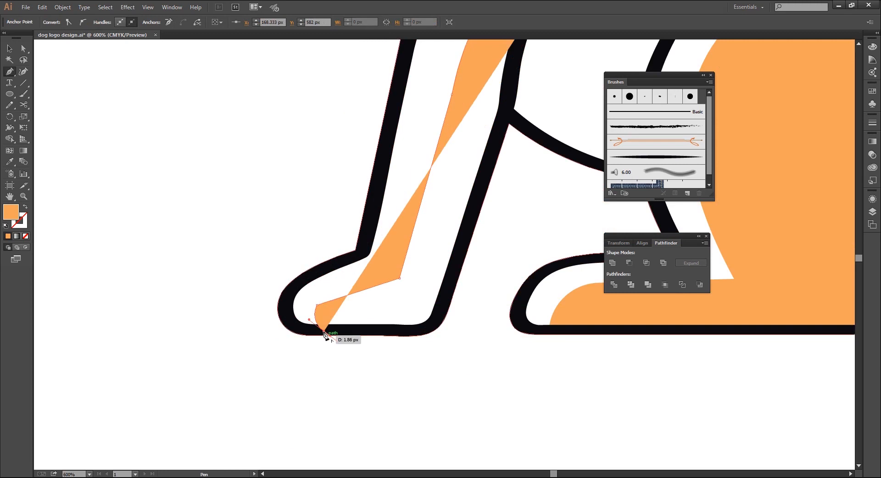
left_click(417, 330)
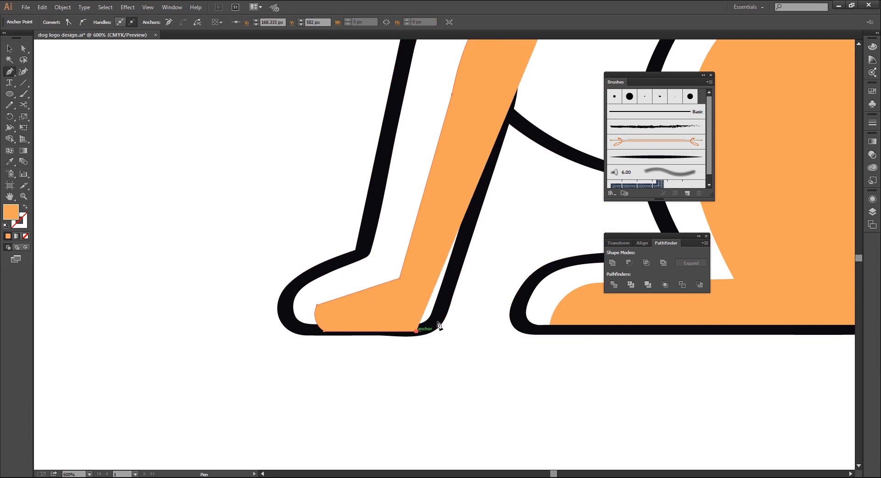
- Lower the front leg patch's opacity to 20%, trace around the heel and up the leg's rear outline, and close the path
left_click(872, 154)
left_click_drag(855, 145, 827, 156)
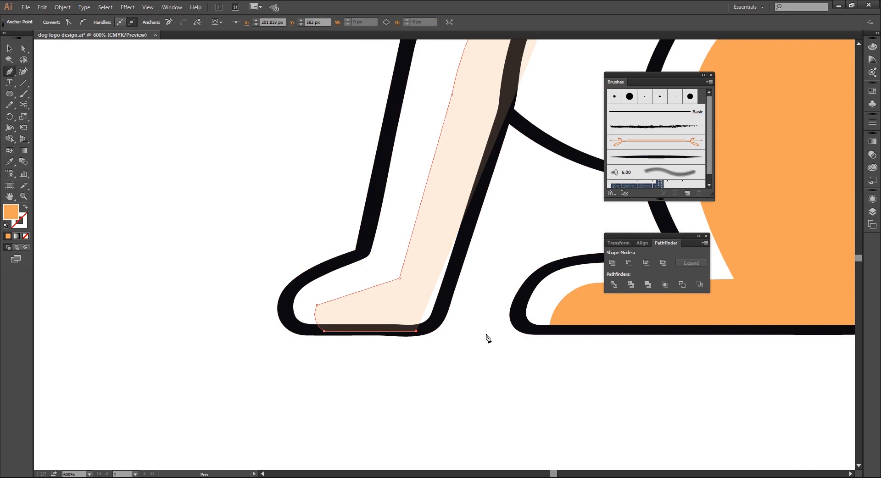
left_click_drag(437, 317, 443, 311)
scroll(443, 311, "down", 1)
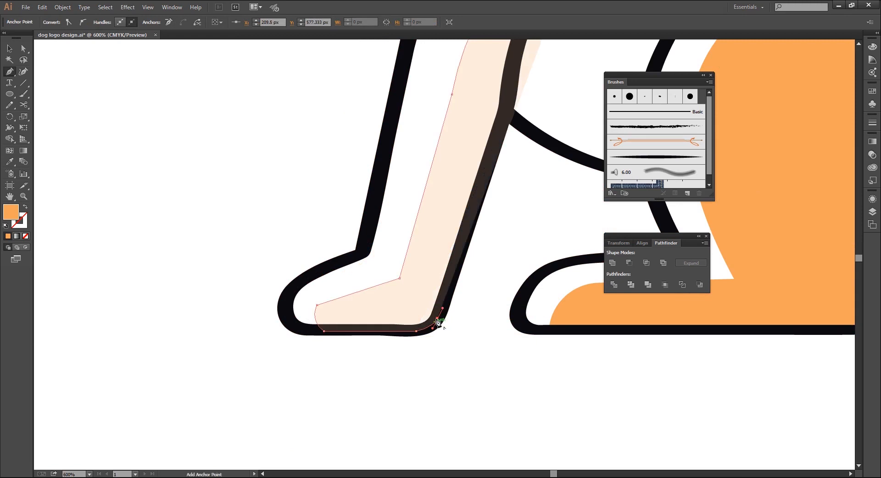
mouse_move(482, 234)
left_mouse_down()
mouse_move(505, 214)
mouse_move(448, 287)
left_mouse_up()
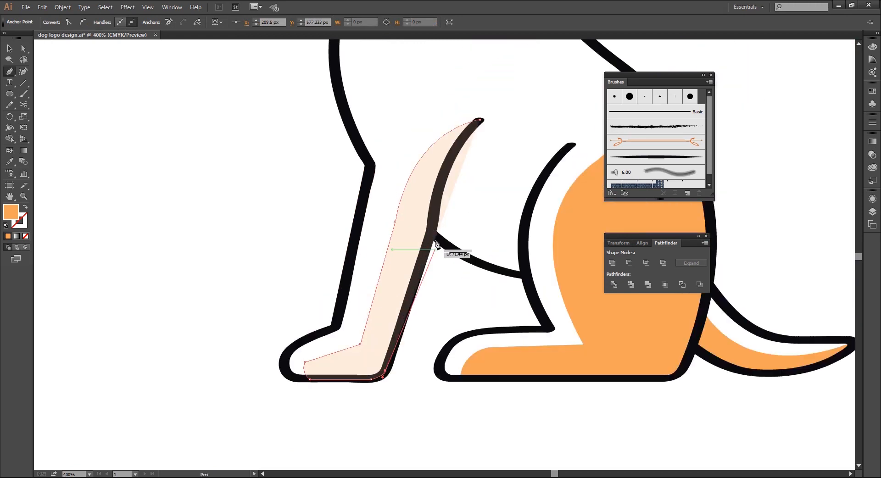
left_click(431, 228)
left_click(480, 121)
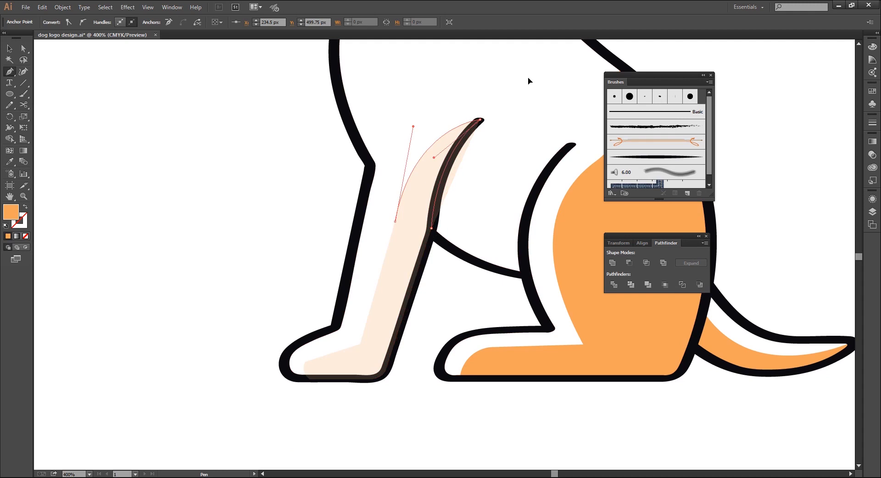
- Restore the front leg patch's opacity to 100% and send it to the back, behind the outline
key("v")
left_click(501, 217)
left_click(395, 301)
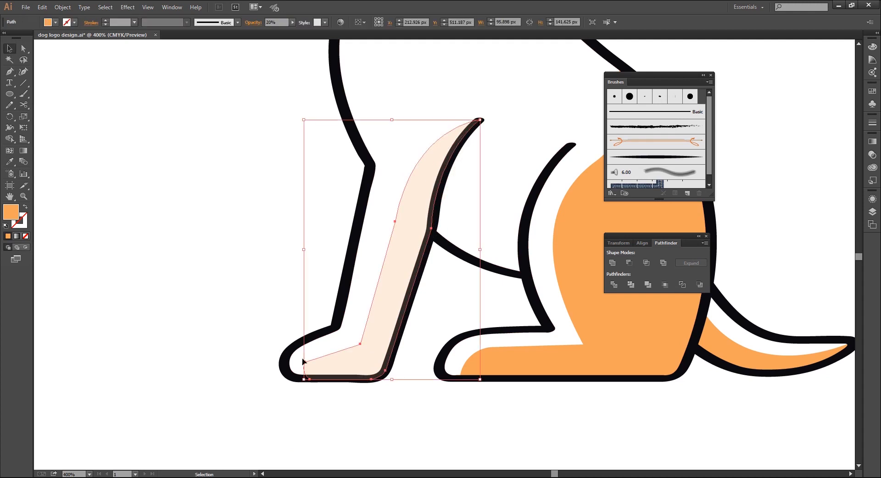
left_click(872, 155)
left_click(851, 147)
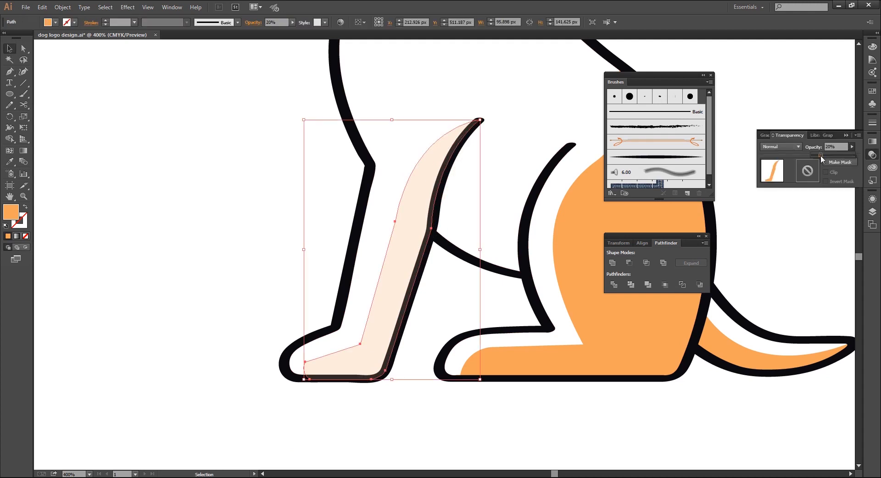
left_click_drag(821, 156, 853, 157)
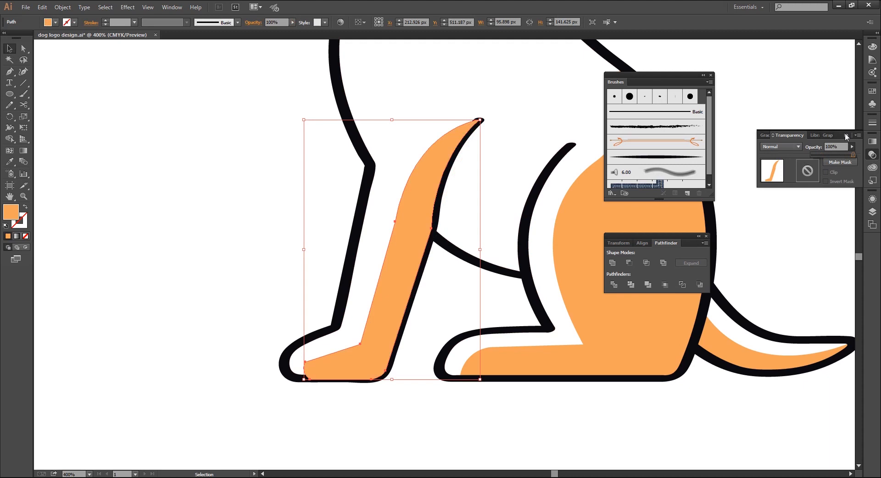
right_click(392, 255)
mouse_move(420, 389)
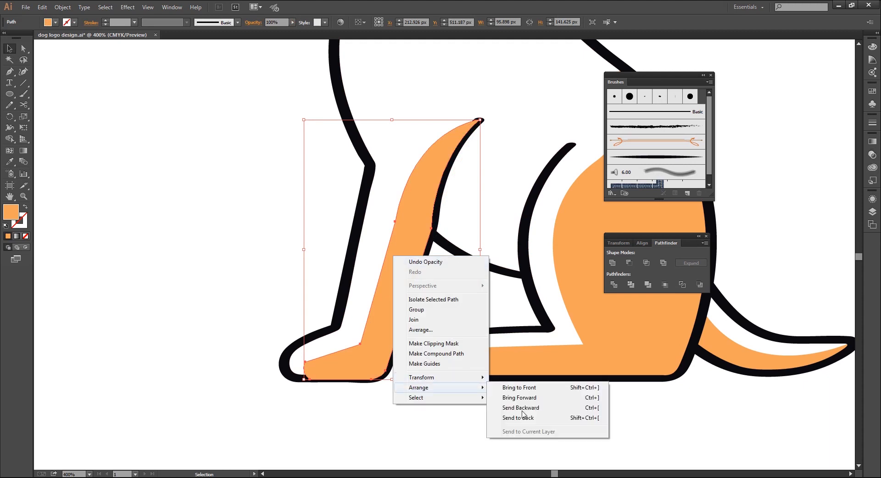
left_click(518, 416)
- Round the front leg patch's upper toe corner, and its ankle corner with a radius of about 11 px
scroll(285, 408, "up", 2)
key("a")
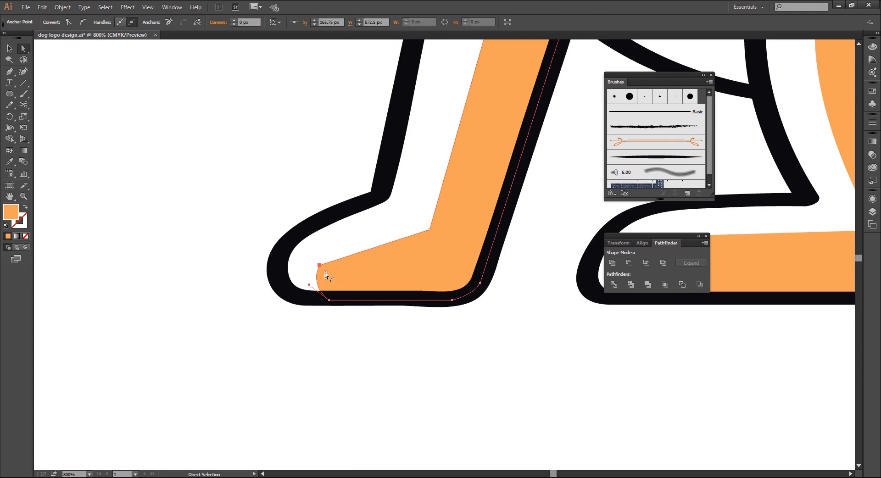
left_click_drag(325, 272, 375, 413)
left_click(430, 229)
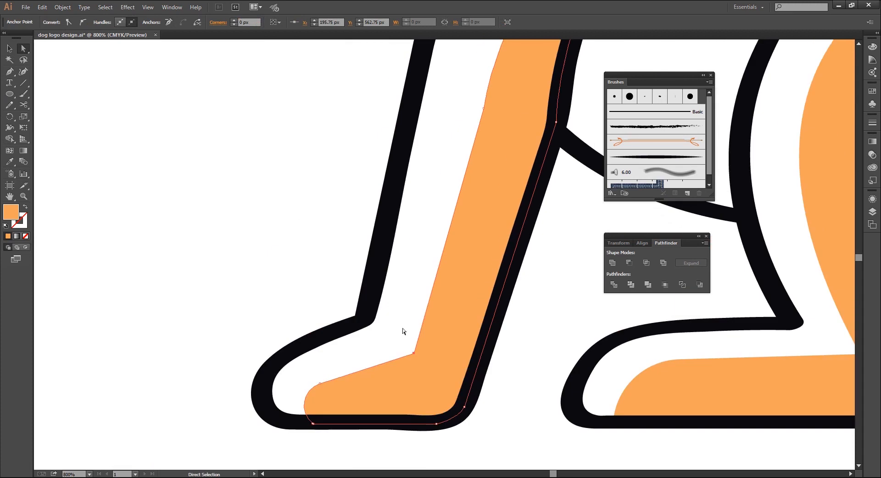
left_click_drag(406, 346, 381, 305)
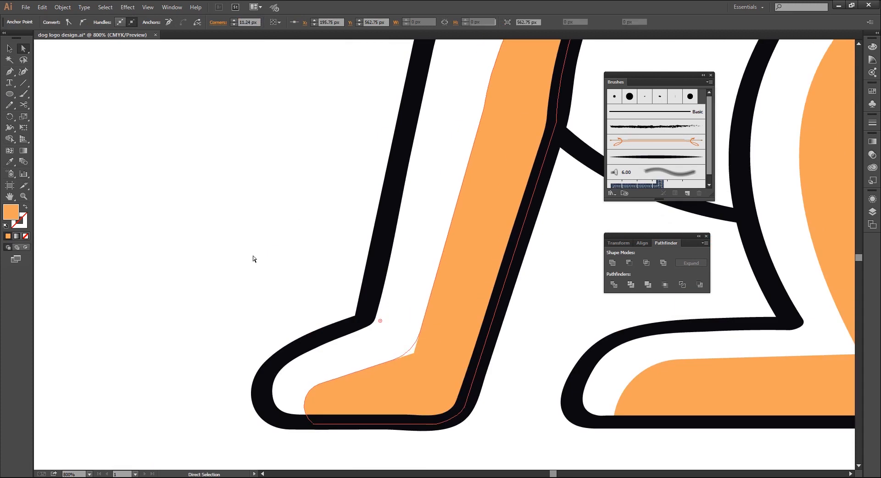
- Adjust the curve handle of the anchor halfway up the front leg patch's front edge to refine the shoulder curve
key("ctrl+minus")
left_click(361, 287)
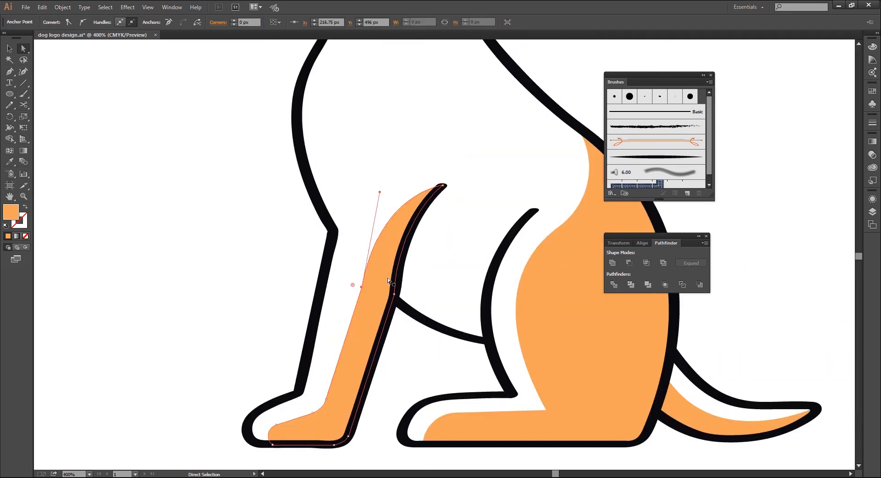
mouse_move(378, 198)
left_mouse_down()
mouse_move(370, 177)
mouse_move(371, 186)
left_mouse_up()
left_click(462, 277)
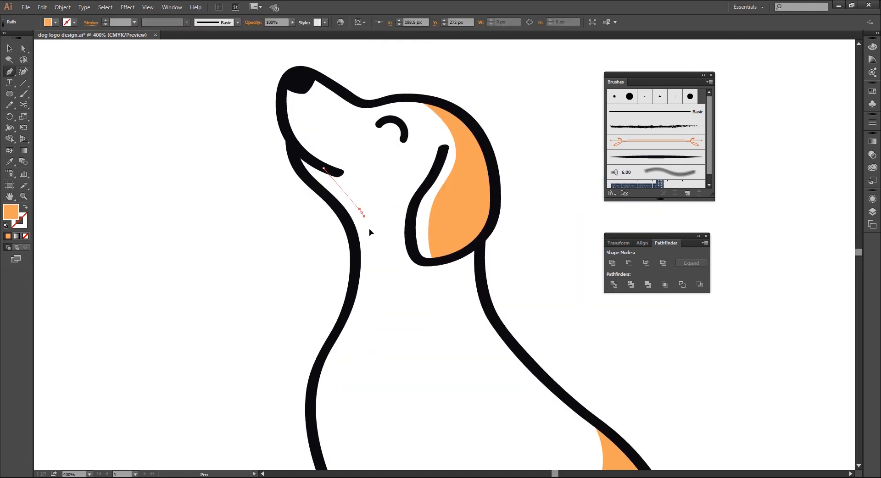
- Draw the inner edge of a chest patch from the mouth down the neck and chest to the top of the front leg
left_click_drag(369, 228, 357, 132)
left_click_drag(339, 228, 324, 219)
left_click_drag(346, 332, 361, 374)
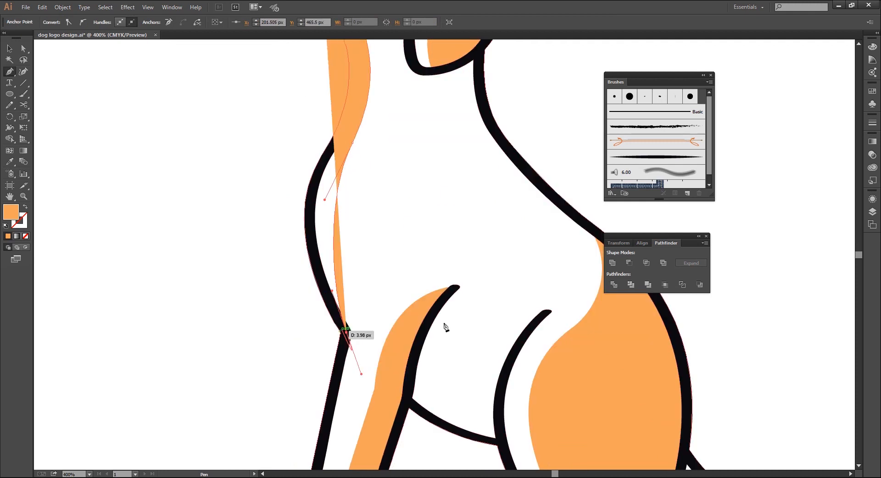
- Lower the unfinished chest patch's opacity to 20%
left_click(872, 154)
left_click(852, 147)
left_click_drag(852, 156, 819, 156)
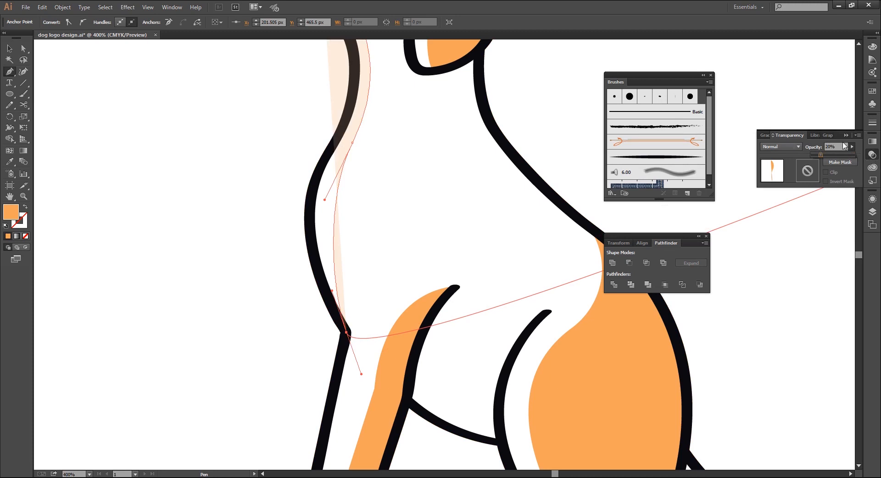
left_click(872, 154)
- Trace the chest patch's outer edge within the black outline from the top of the front leg up to the base of the neck
left_click_drag(383, 285, 422, 344)
left_click(386, 390)
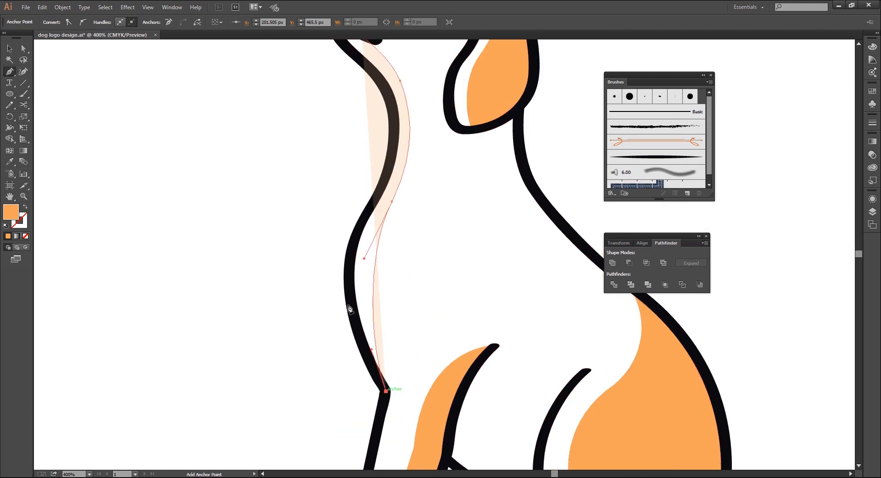
left_click_drag(350, 294, 344, 242)
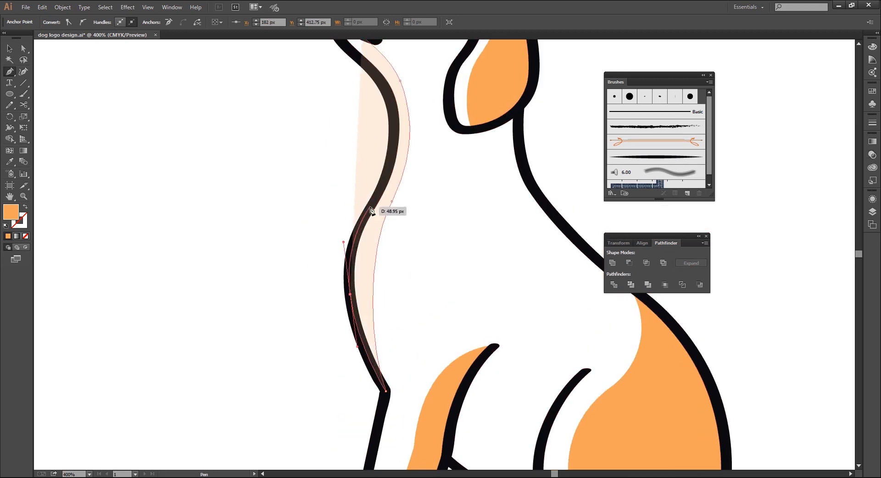
left_click_drag(370, 207, 395, 261)
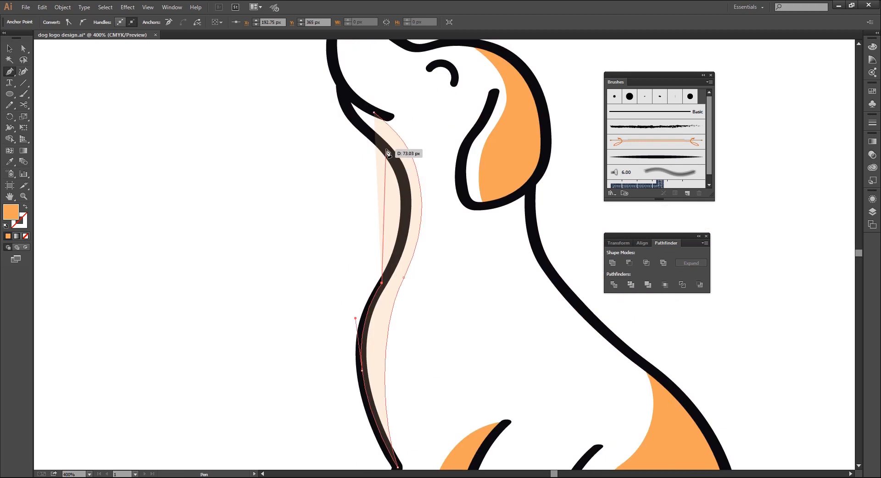
- Continue the chest patch's outer edge up the throat to the jaw corner and close the shape at the mouth
left_click_drag(385, 148, 339, 205)
left_click(407, 252)
key("ctrl+plus")
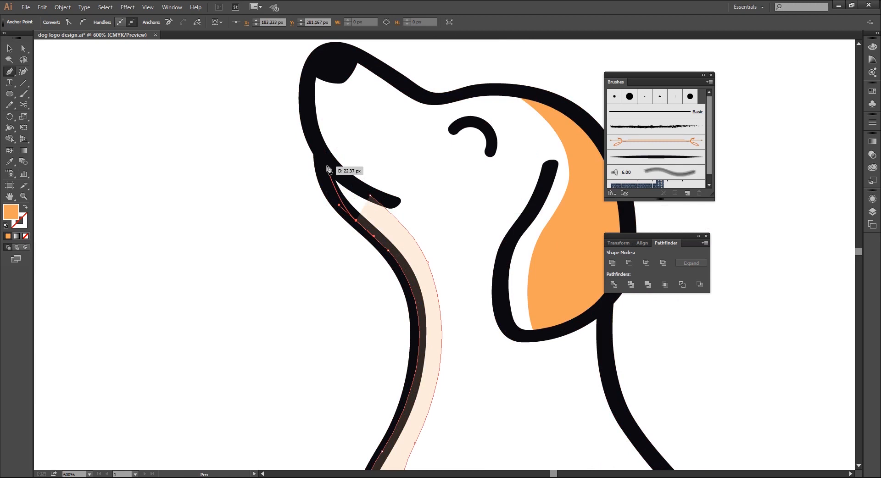
left_click_drag(326, 165, 326, 135)
left_click(326, 164)
left_click(372, 197)
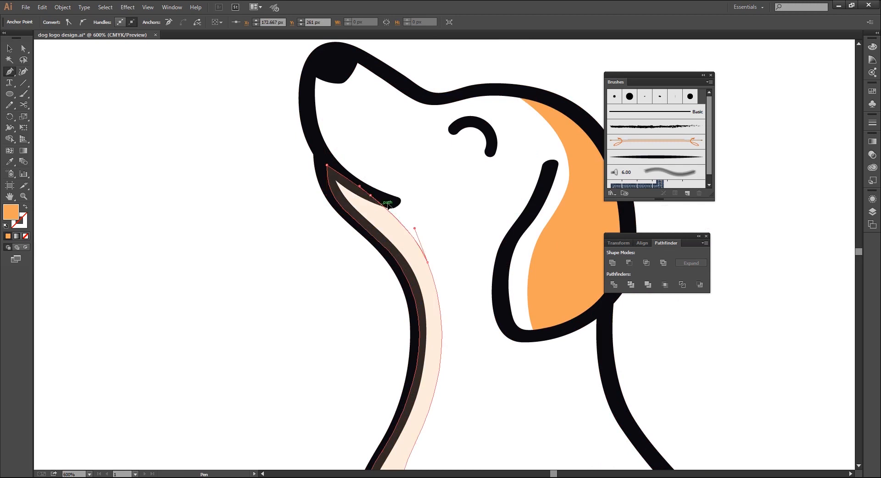
key("v")
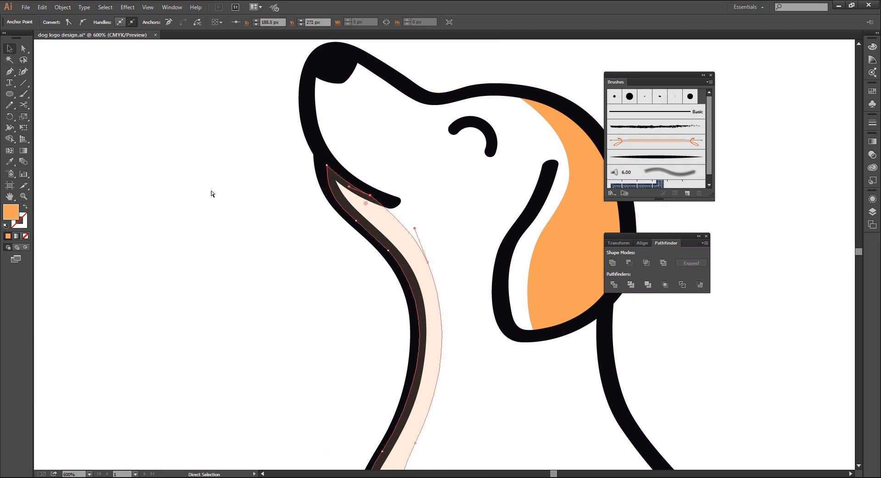
- Restore the chest patch's opacity to 100%
key("ctrl+minus")
key("ctrl+minus")
key("ctrl+minus")
key("ctrl+minus")
scroll(586, 357, "right", 2)
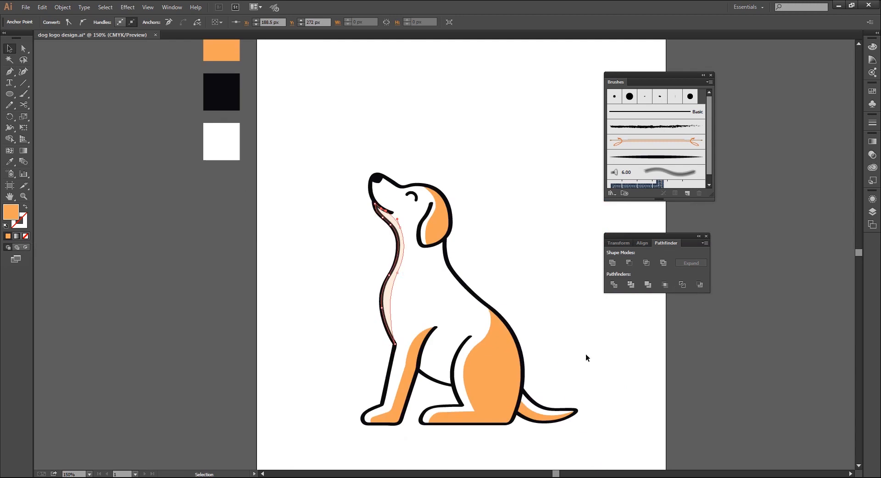
left_click(872, 154)
left_click(852, 147)
left_click_drag(818, 154, 853, 155)
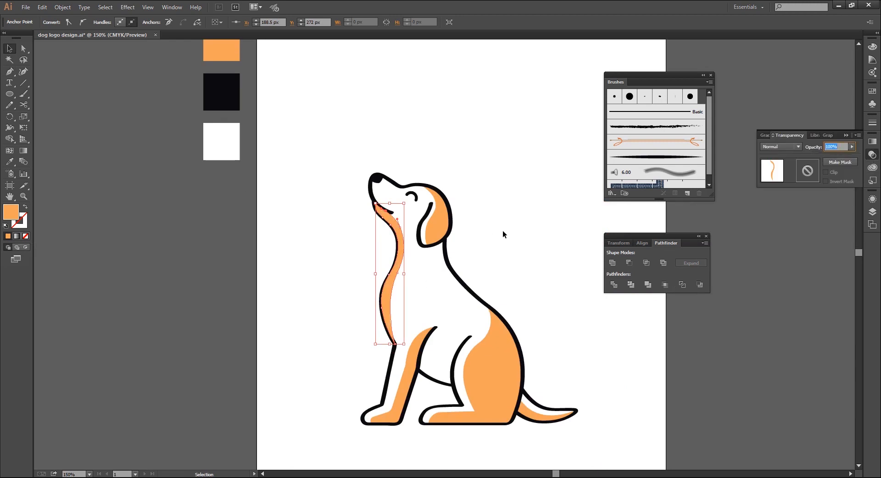
- Send the chest patch to the back, behind the black outline
left_click(503, 230)
left_click(398, 249)
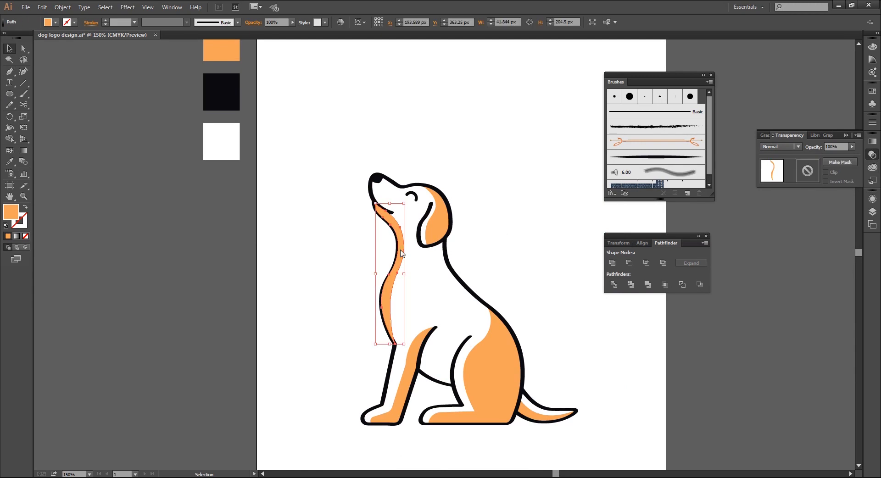
right_click(399, 249)
mouse_move(433, 383)
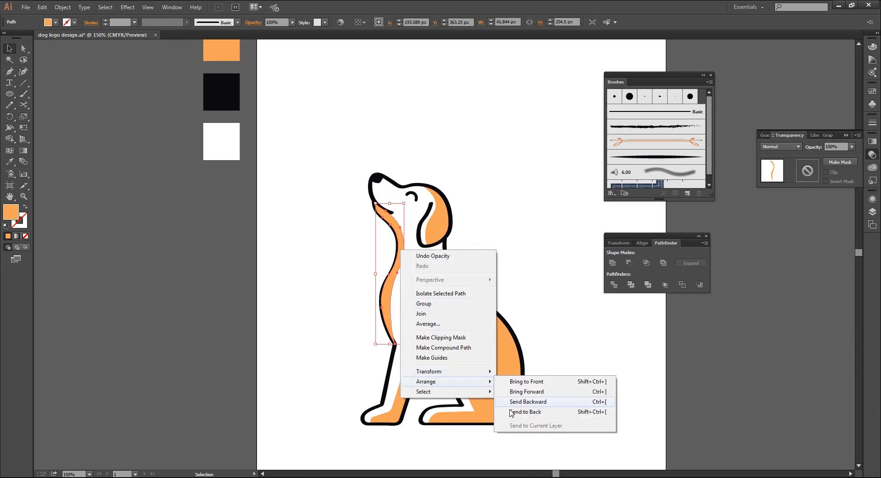
left_click(526, 411)
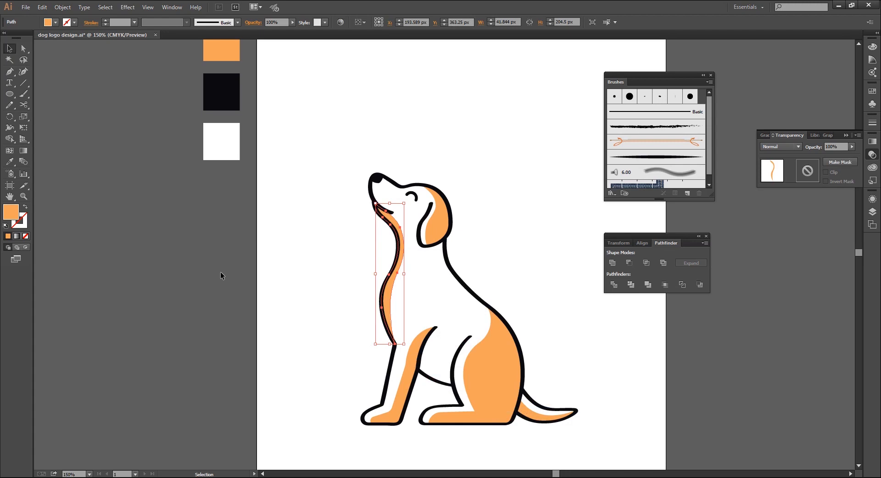
- Shift the anchor on the chest patch's inner edge at the base of the neck slightly outward, widening the patch there
key("a")
key("ctrl+plus")
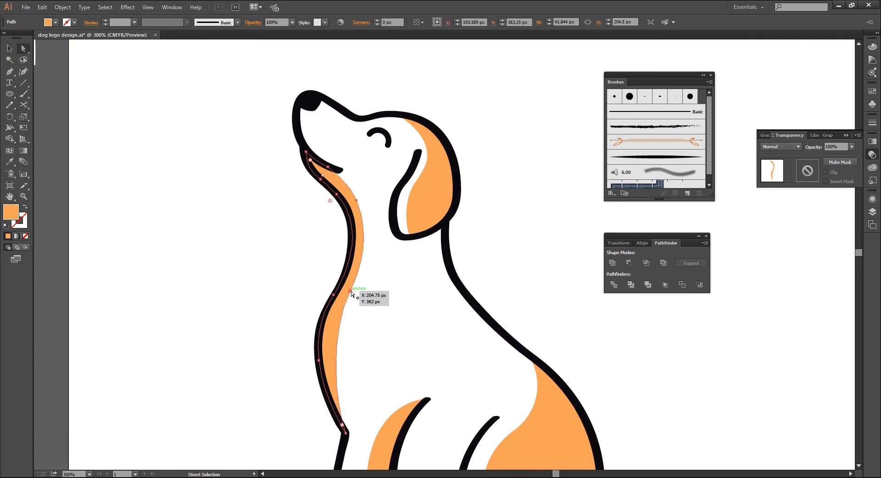
left_click_drag(351, 294, 354, 299)
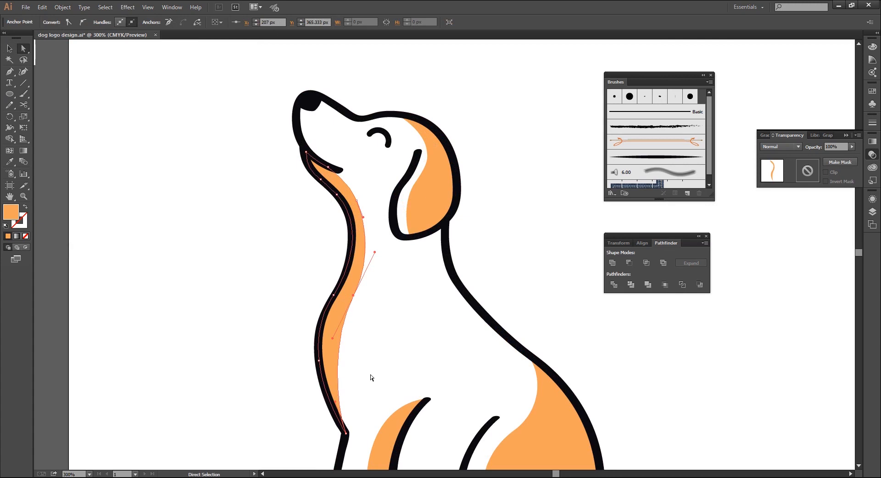
- Reposition the chest patch's inner-edge anchor below the mouth and adjust its curve handle to smooth the throat curve
key("ctrl+plus")
left_click_drag(325, 159, 329, 167)
left_click(328, 202)
scroll(328, 202, "up", 4)
left_click(328, 165)
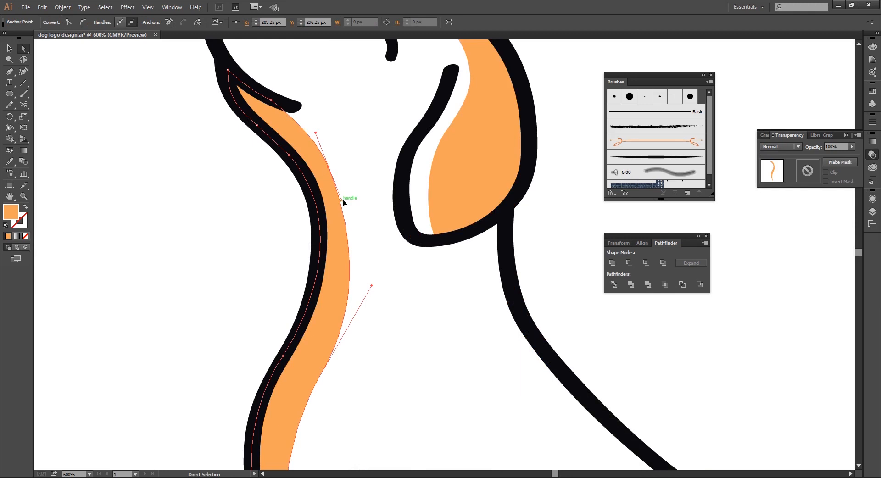
left_click_drag(341, 200, 353, 202)
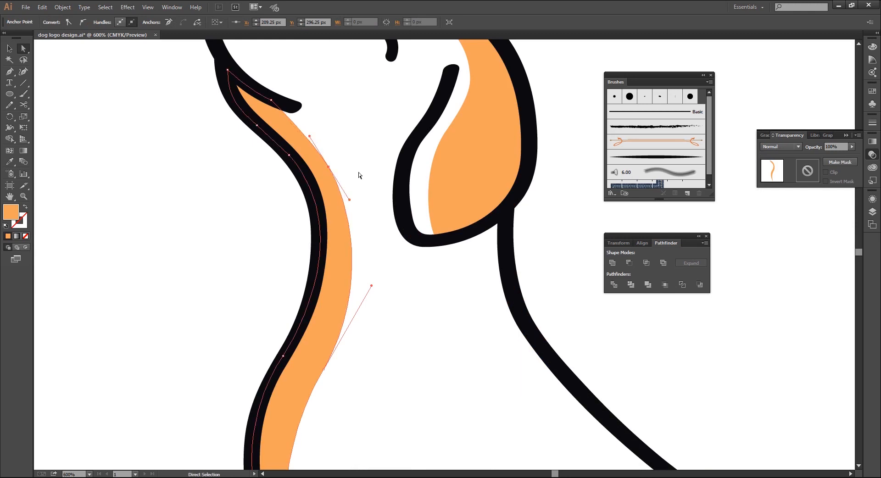
left_click(209, 241)
scroll(193, 188, "down", 2)
left_click(260, 176, "alt")
left_click_drag(259, 176, 263, 179)
- Group all the outlines and orange patches of the dog
key("ctrl+0")
key("v")
left_click_drag(311, 134, 454, 344)
right_click(389, 276)
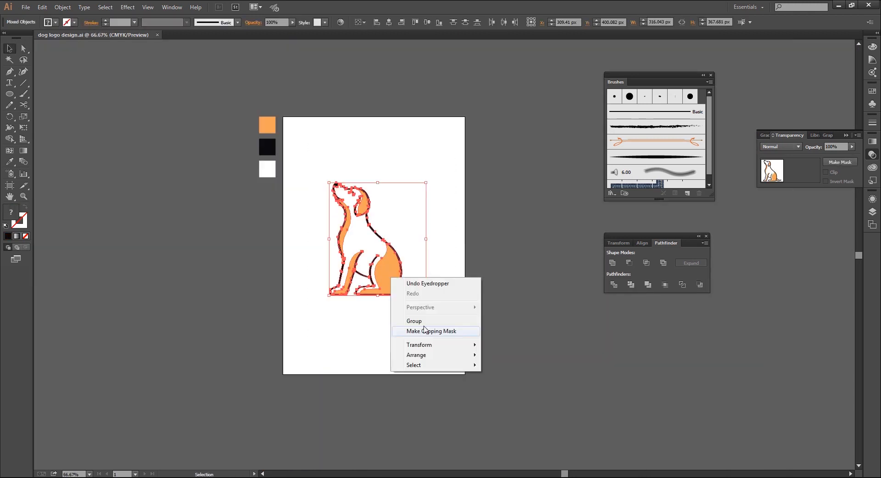
left_click(415, 321)
left_click(317, 342)
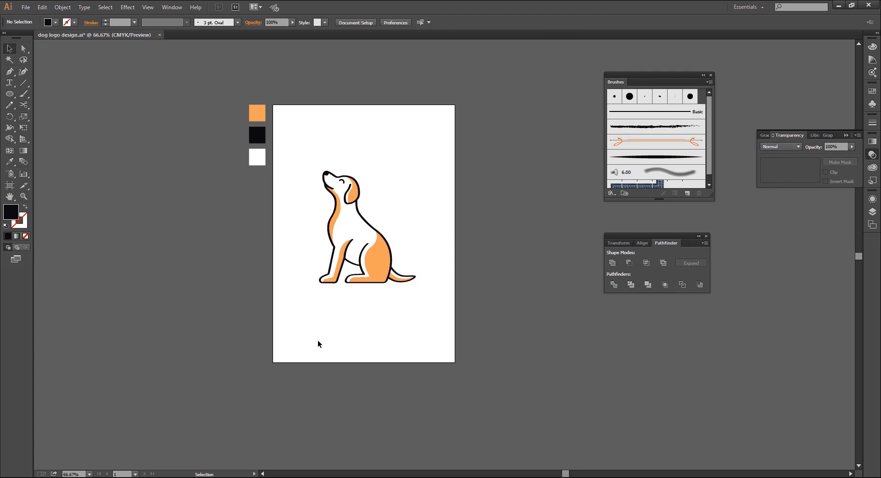
- Add the text "dog logo" below the dog, enlarge it to about 151.5 pt and place it beneath the feet
left_click_drag(10, 83, 58, 117)
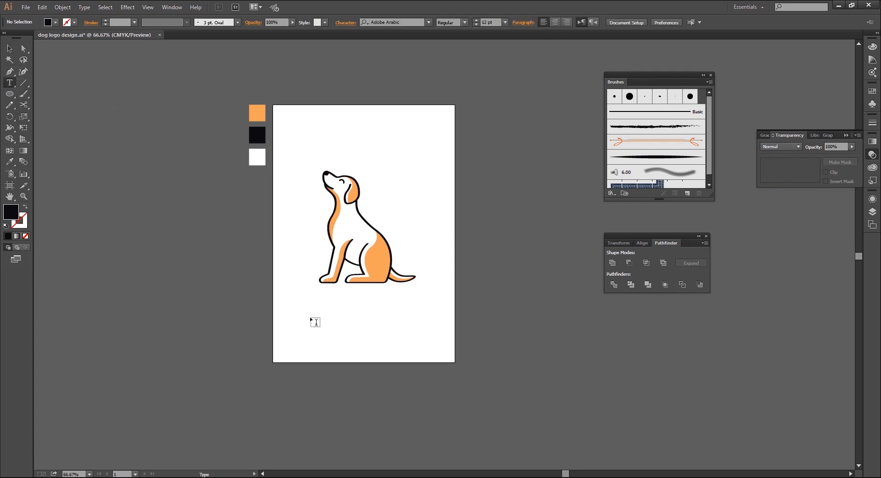
key("ctrl+1")
left_click_drag(290, 334, 322, 311)
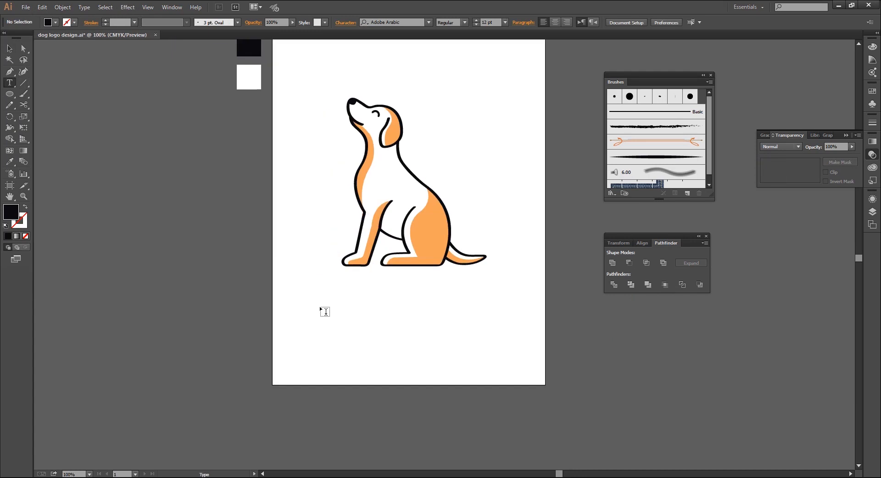
left_click(328, 320)
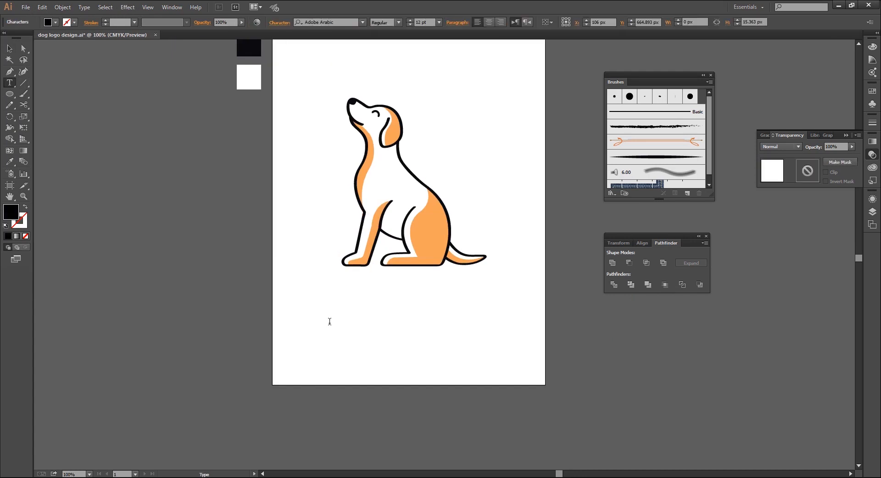
type("dog logo")
key("Escape")
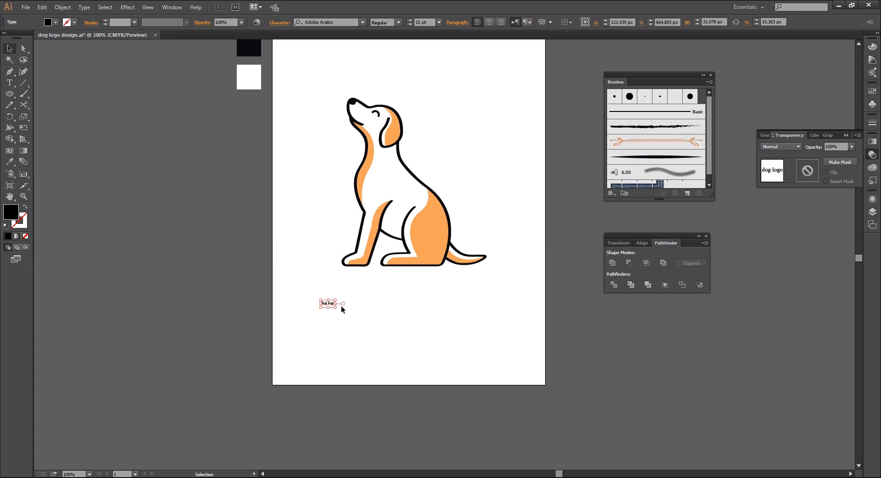
left_click_drag(336, 307, 418, 348)
left_click_drag(344, 303, 417, 308)
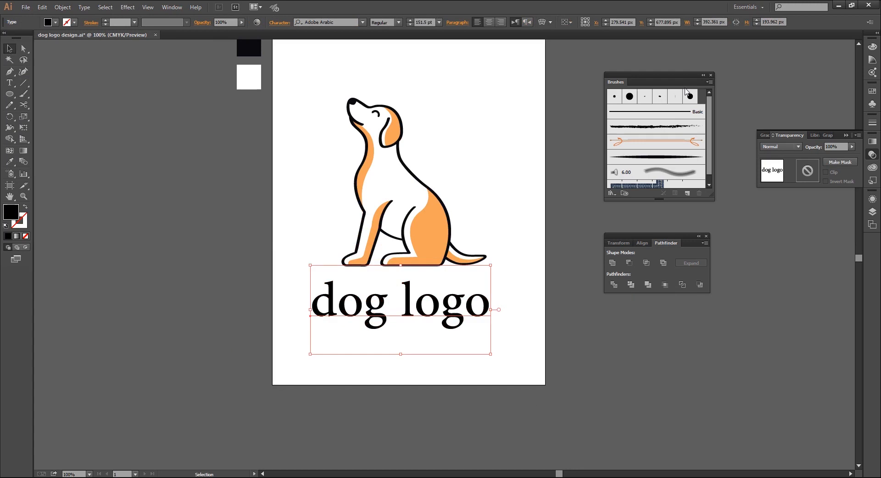
- Put away the floating Brushes, Transparency and Pathfinder panels
mouse_move(687, 91)
left_mouse_down()
mouse_move(837, 107)
mouse_move(844, 143)
left_mouse_up()
left_click(846, 147)
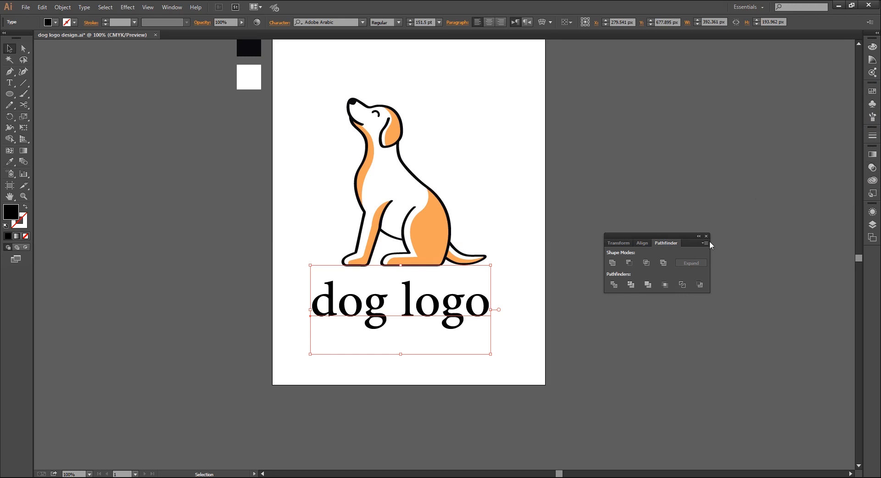
left_click(707, 237)
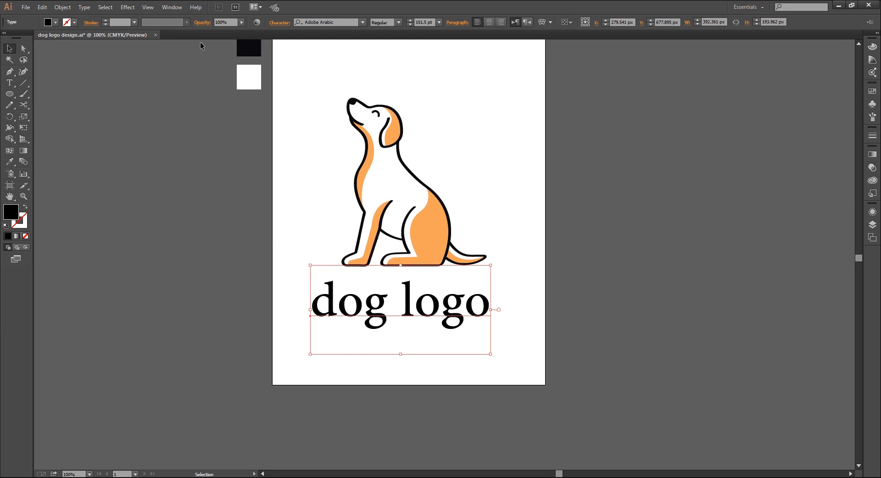
- Set the logo text's font to Gontserrat Bold
left_click(169, 7)
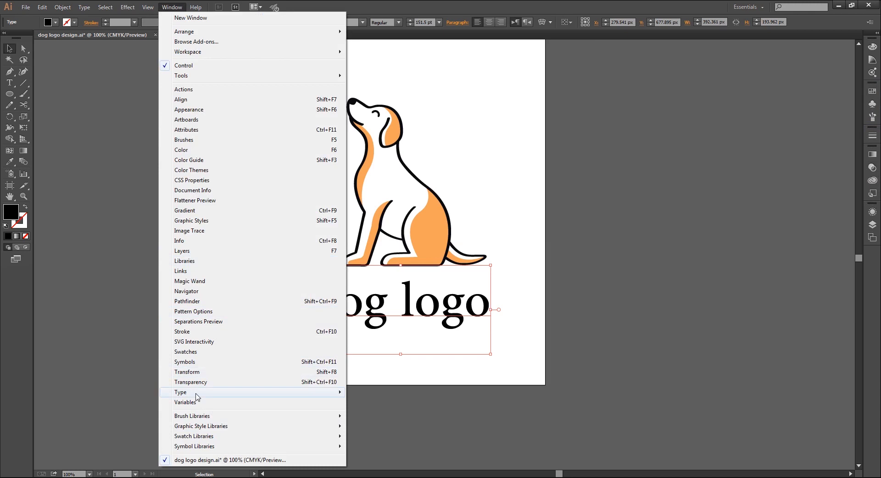
mouse_move(197, 394)
left_click(356, 393)
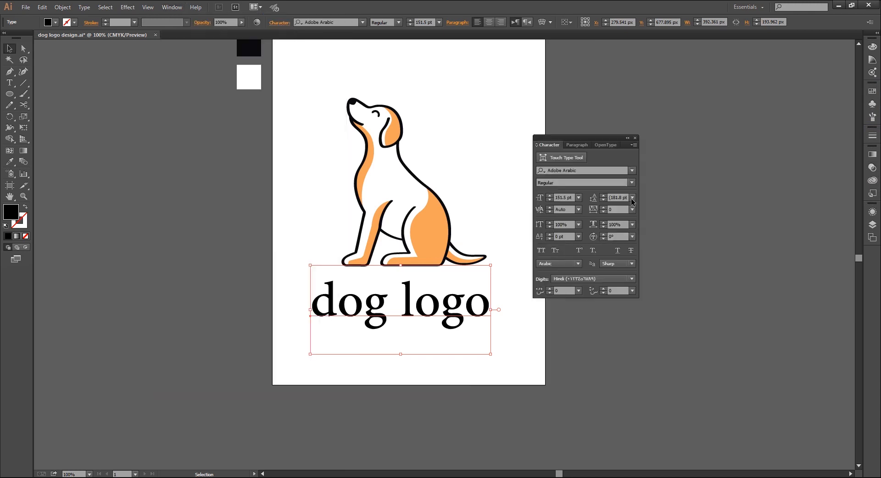
left_click(581, 169)
key("BackSpace")
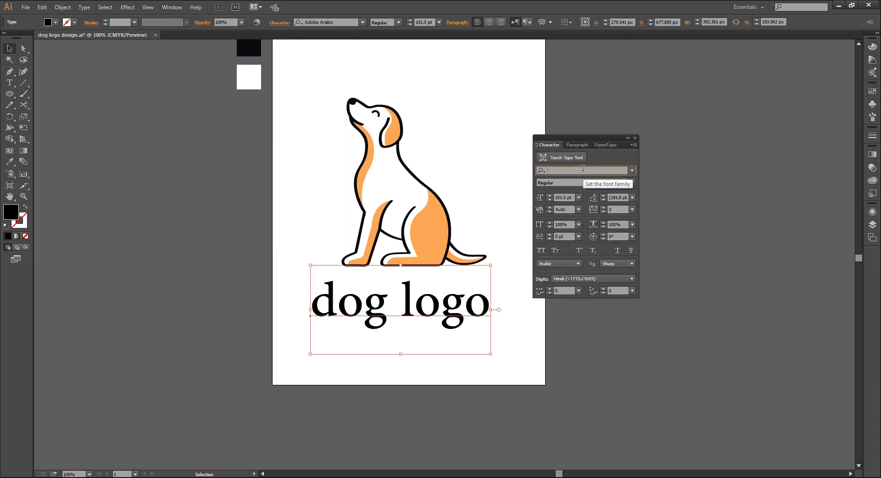
type("gon")
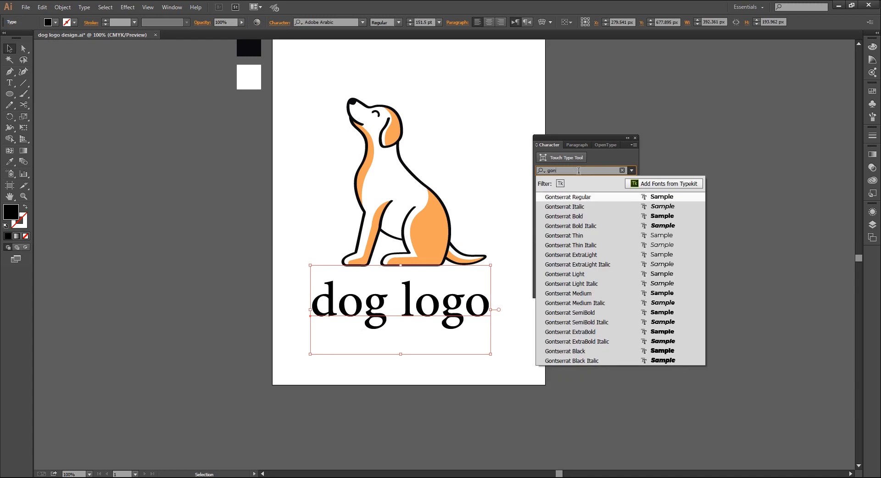
type("t")
left_click(574, 218)
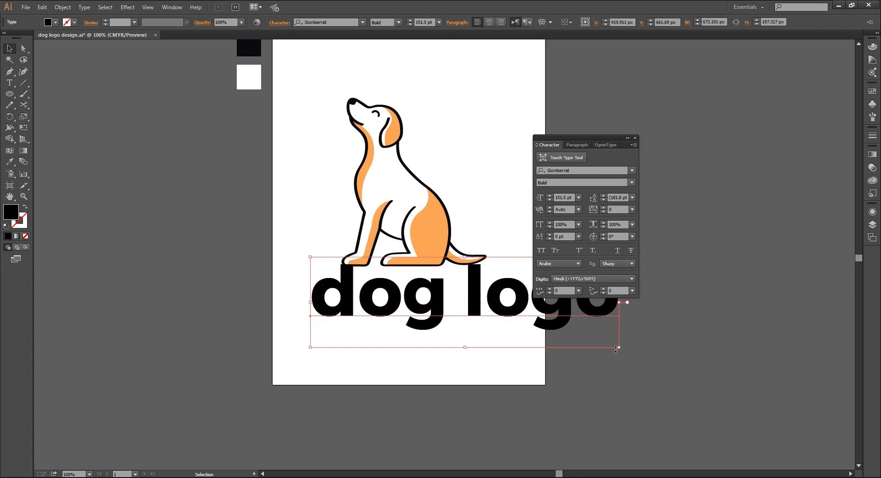
- Scale the logo text down to about 92.5 pt, move it beneath the dog and set it in all caps
left_click_drag(618, 347, 558, 344)
left_click_drag(492, 311, 425, 311)
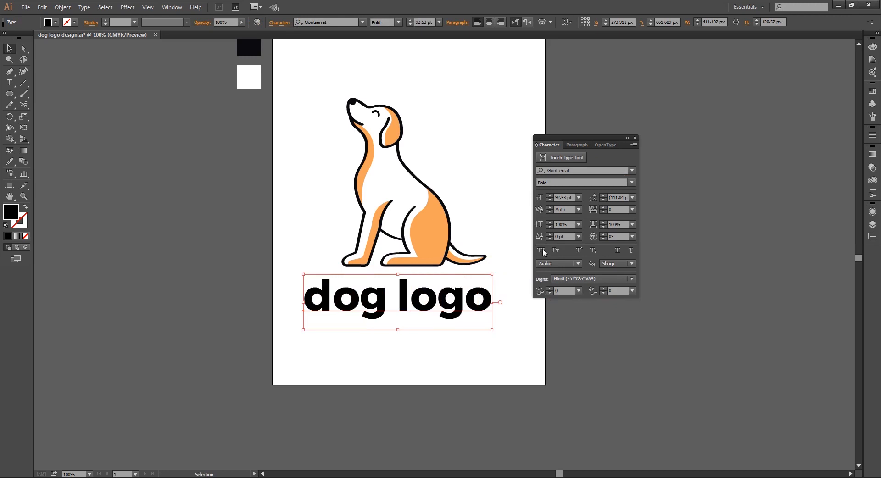
left_click(541, 251)
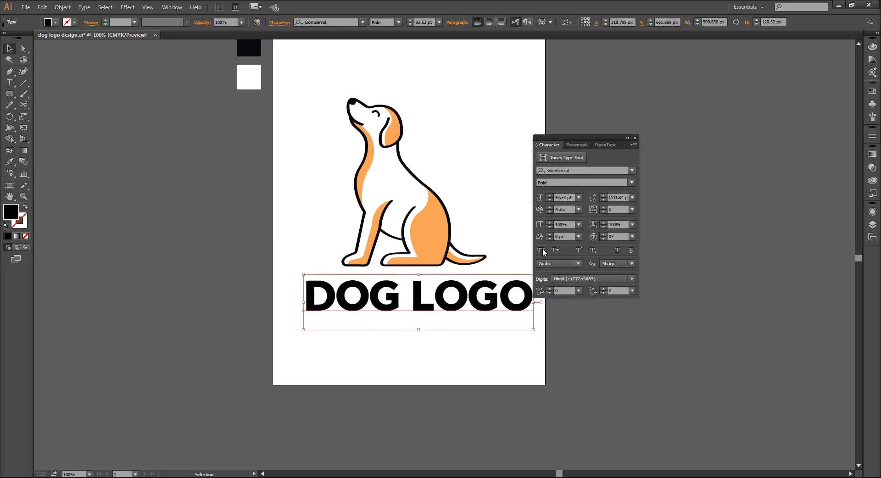
- Reduce the capitalised logo text to about 72.2 pt and centre it beneath the dog
left_click_drag(456, 306, 440, 310)
left_click_drag(518, 333, 465, 354)
left_click(465, 355)
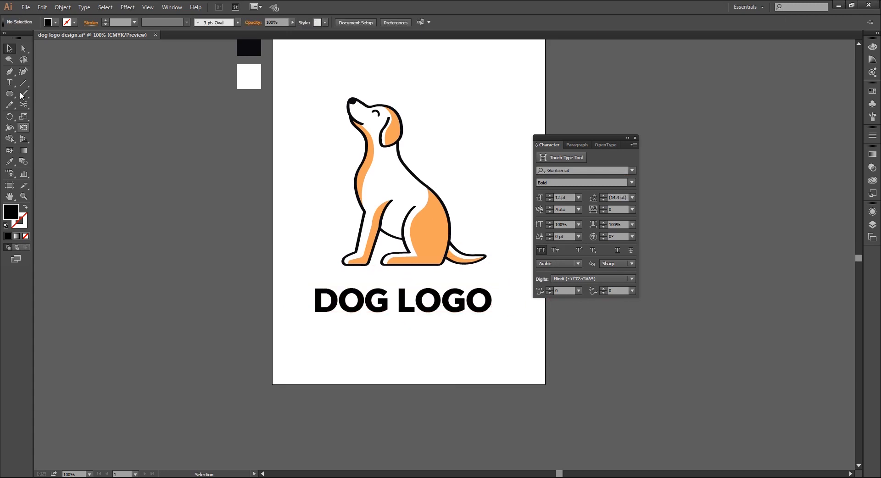
- Set the word "LOGO" in the logo text to the Regular weight
key("t")
left_click_drag(494, 305, 396, 305)
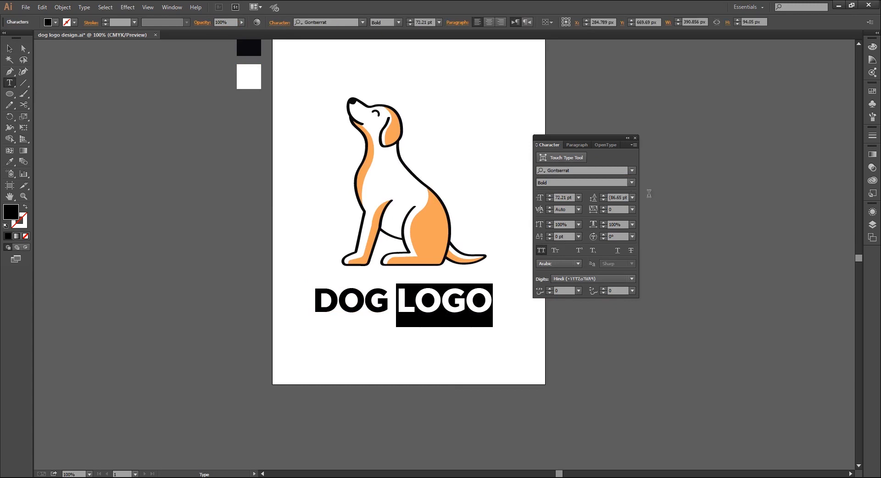
left_click(631, 183)
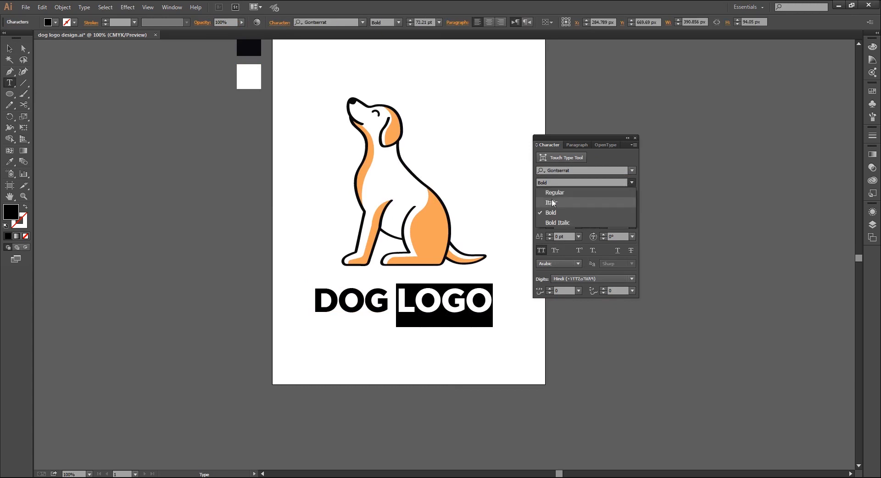
left_click(557, 194)
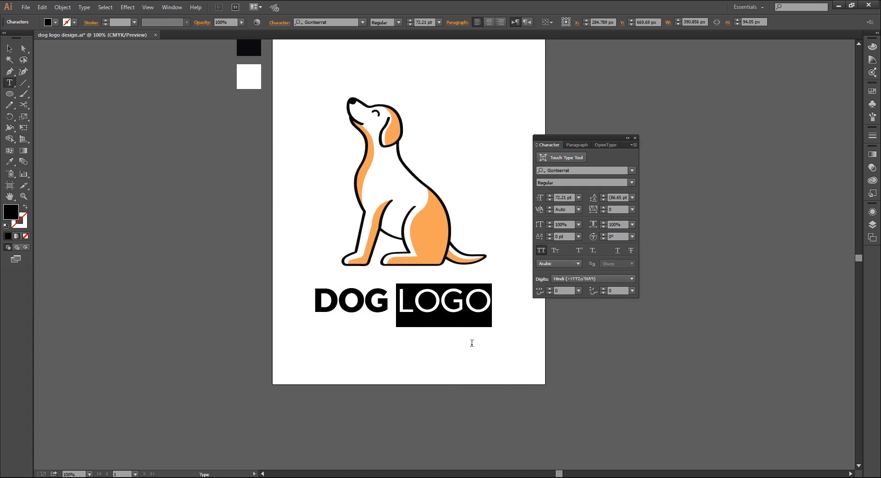
- Widen the letter spacing of the whole "DOG LOGO" text to a tracking of 75
left_click(11, 49)
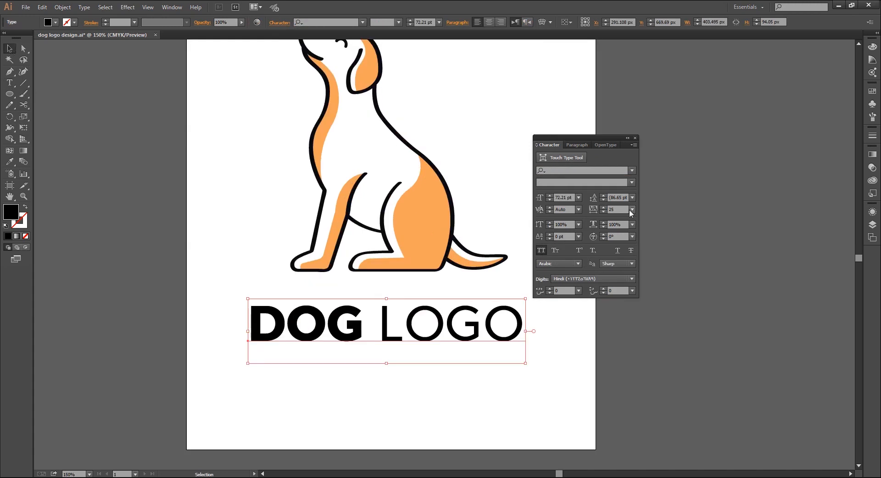
left_click(631, 209)
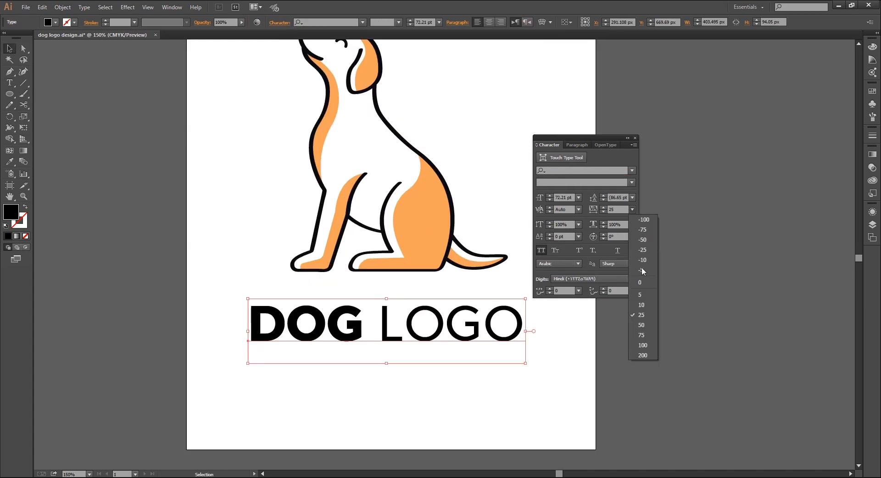
left_click(642, 335)
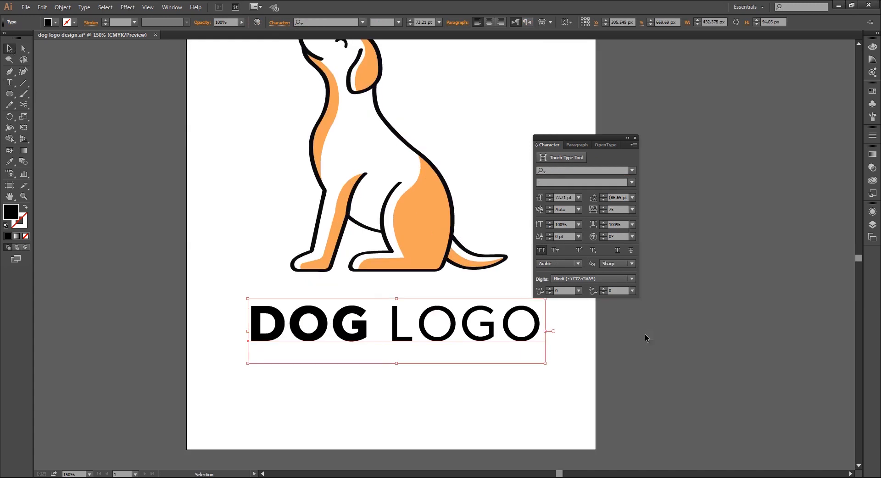
- Enlarge the "DOG LOGO" text to about 80.6 pt close beneath the dog and align their horizontal centres
key("ctrl+minus")
left_click_drag(512, 327, 523, 337)
left_click_drag(414, 299, 413, 291)
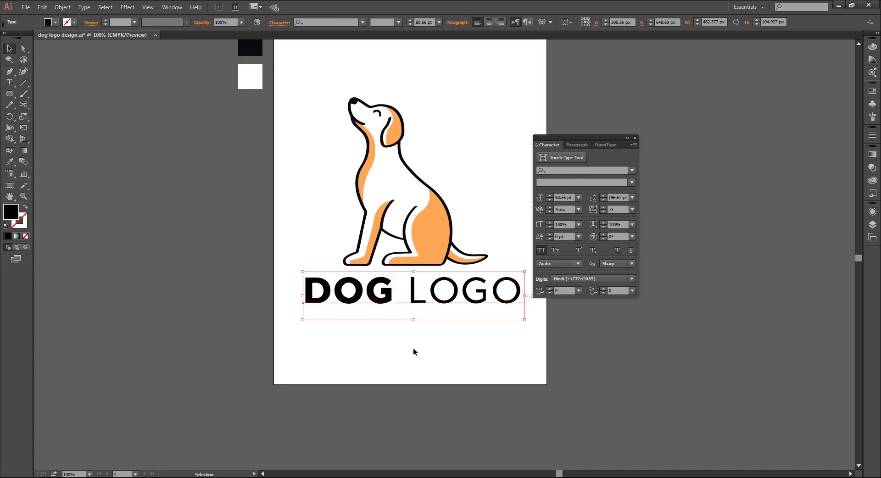
left_click(434, 224, "shift")
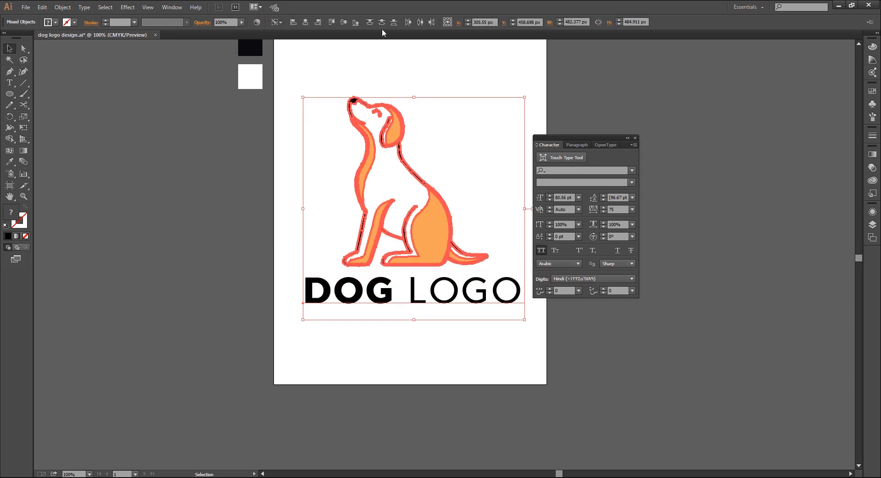
left_click(305, 22)
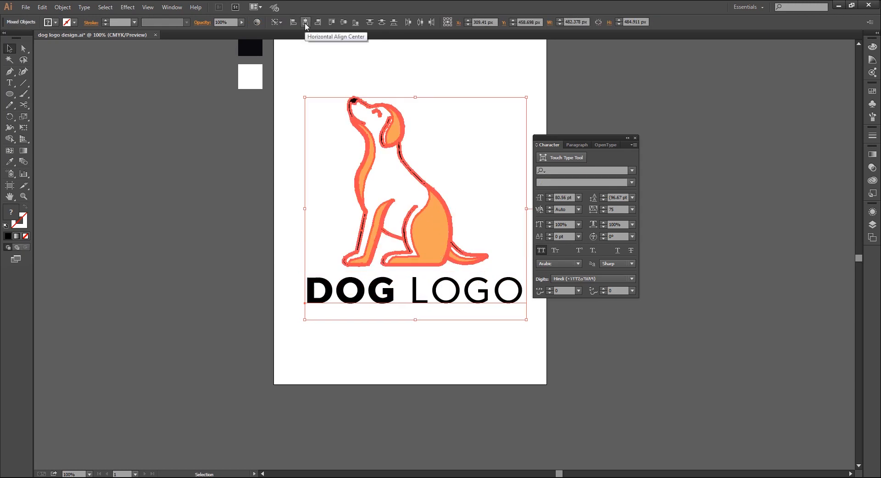
left_click(370, 370)
- Add the text "TAGLINE HERE" beneath the logo name and scale it up to about 45.6 pt
key("t")
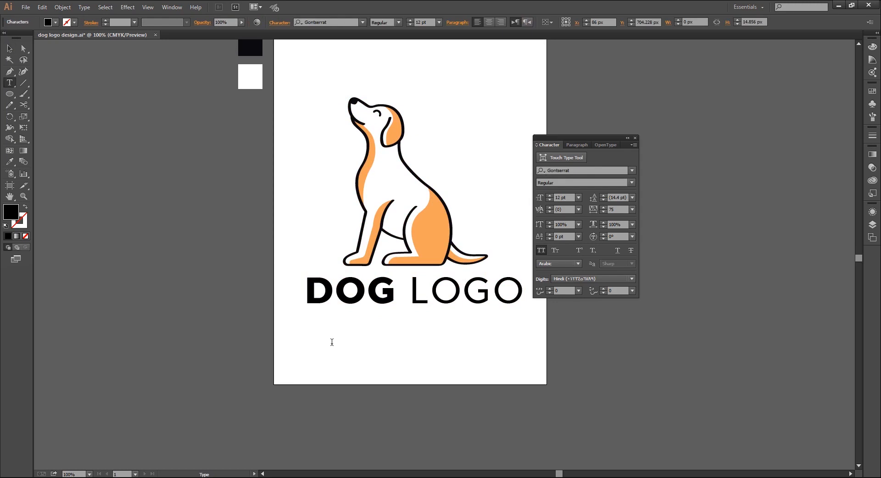
type("AGLINE HERE")
key("Escape")
left_click_drag(361, 324, 452, 356)
left_click_drag(404, 328, 513, 337)
- Set the tagline's tracking to 200 and scale it down to about 37.5 pt, close beneath the logo name
left_click(633, 210)
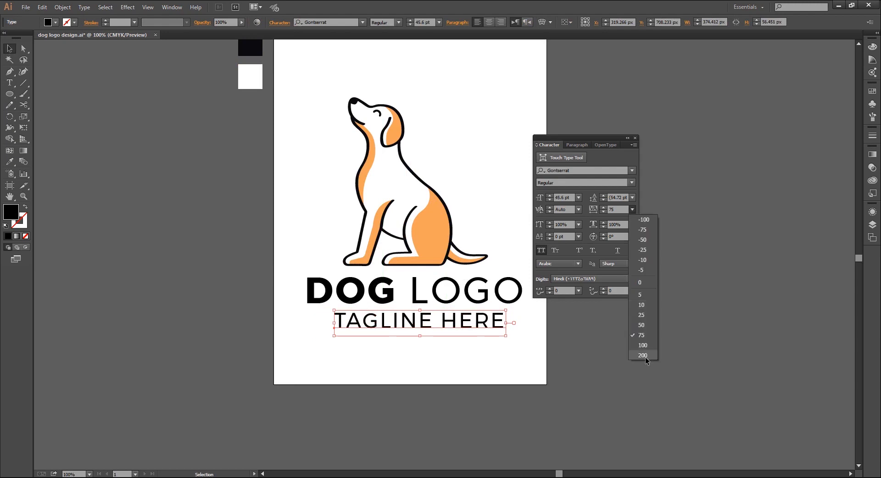
left_click(645, 356)
left_click_drag(474, 320, 452, 320)
left_click_drag(524, 365, 507, 336)
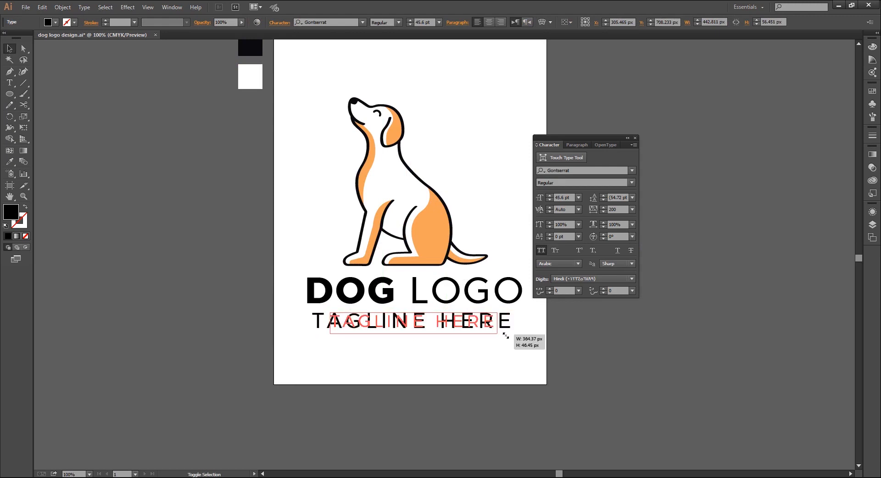
left_click(440, 370)
key("ctrl+plus")
left_click_drag(402, 357, 402, 346)
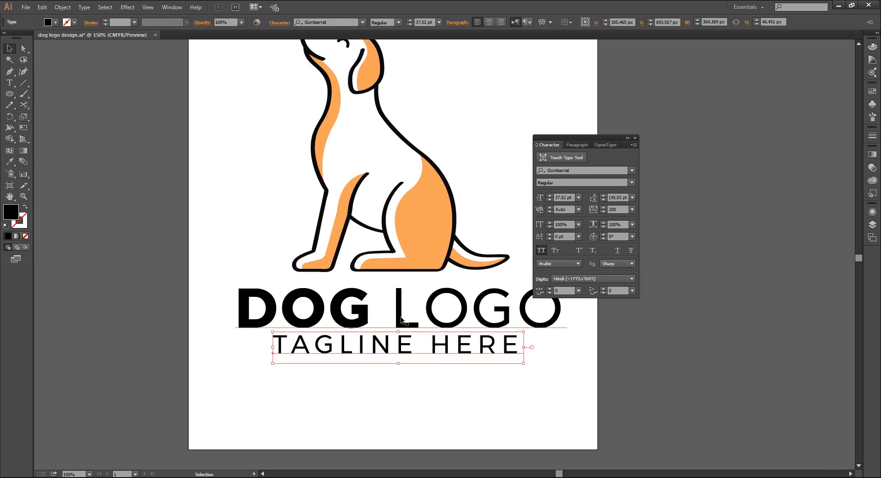
- Centre the tagline horizontally under "DOG LOGO", using the logo name as the key object
left_click(401, 320, "shift")
left_click(400, 320)
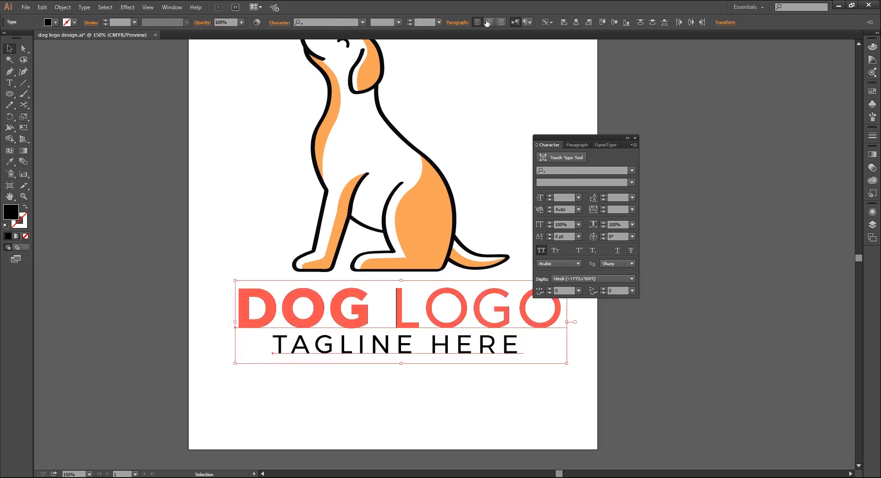
left_click(579, 21)
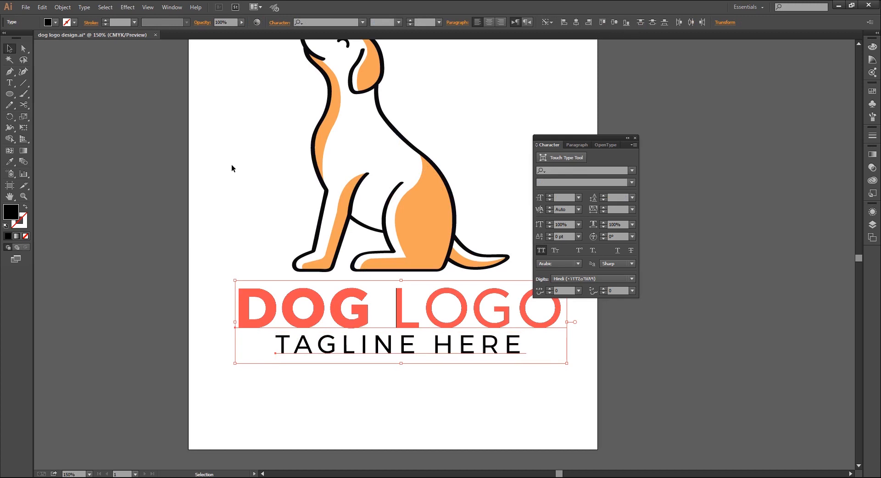
left_click(234, 183)
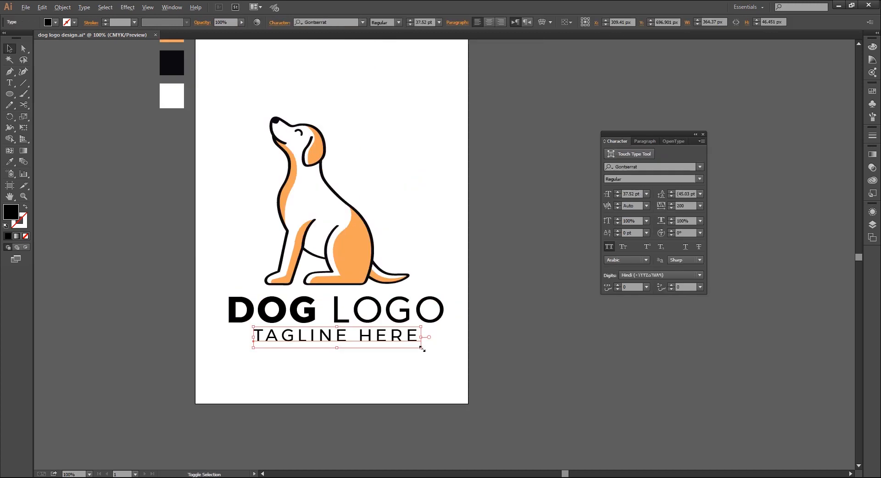
- Reduce the tagline to about 31.7 pt and widen its tracking to 290
left_click_drag(423, 349, 408, 346)
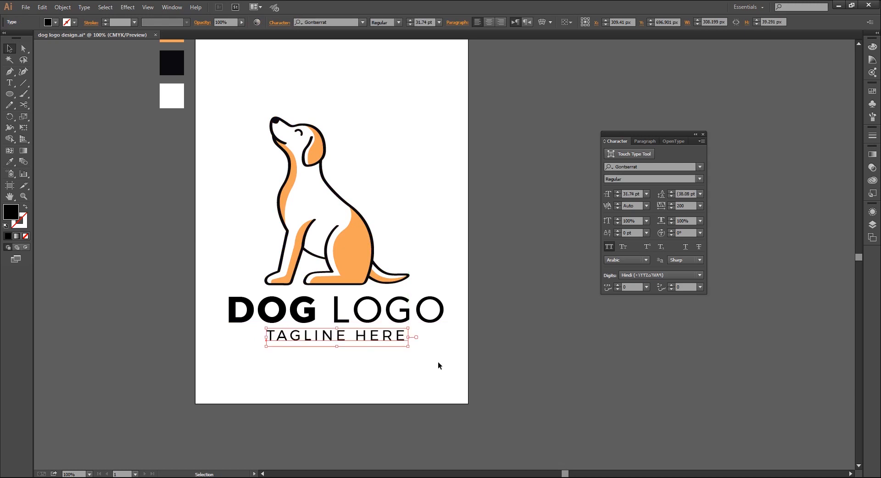
left_click(700, 205)
left_click(688, 205)
scroll(688, 205, "up", 20)
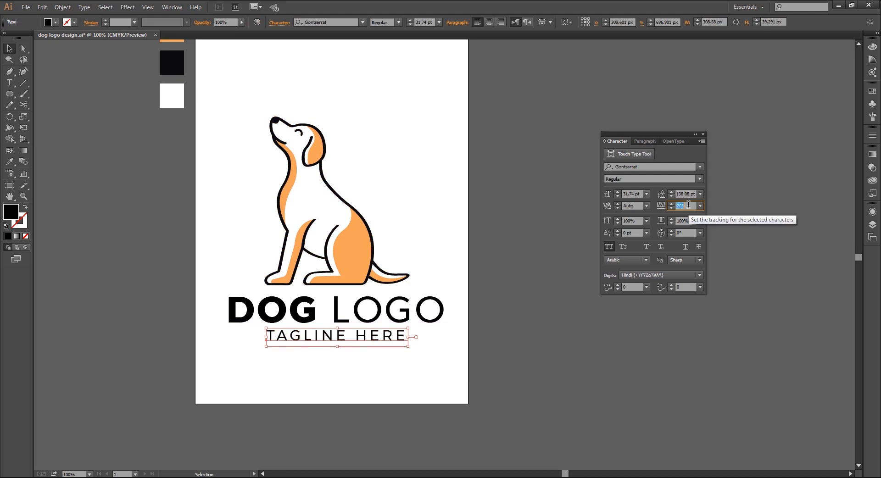
scroll(688, 205, "up", 20)
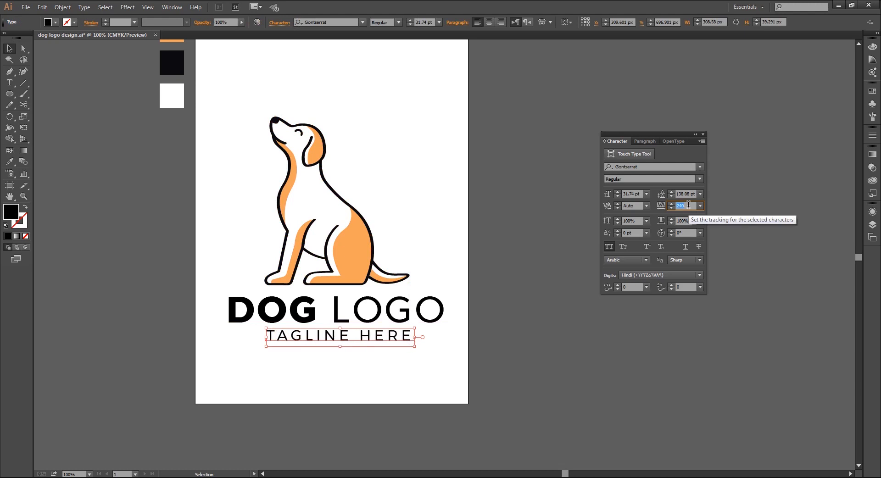
scroll(688, 205, "up", 1)
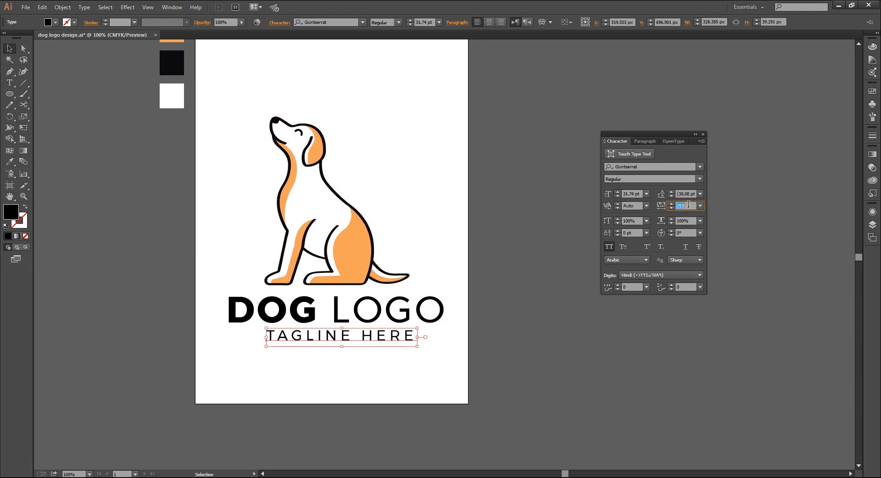
scroll(688, 205, "up", 20)
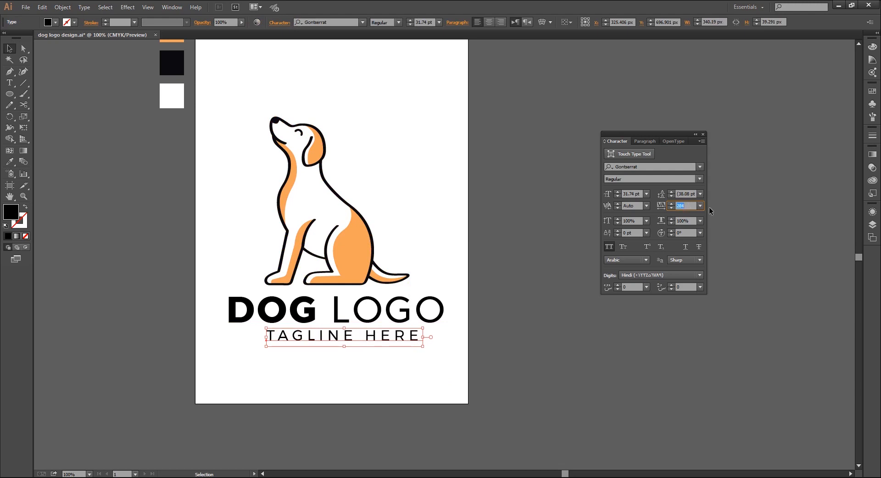
left_click(709, 208)
- Realign the more widely spaced tagline to the horizontal centre of the "DOG LOGO" text, keeping the name fixed
left_click(385, 338)
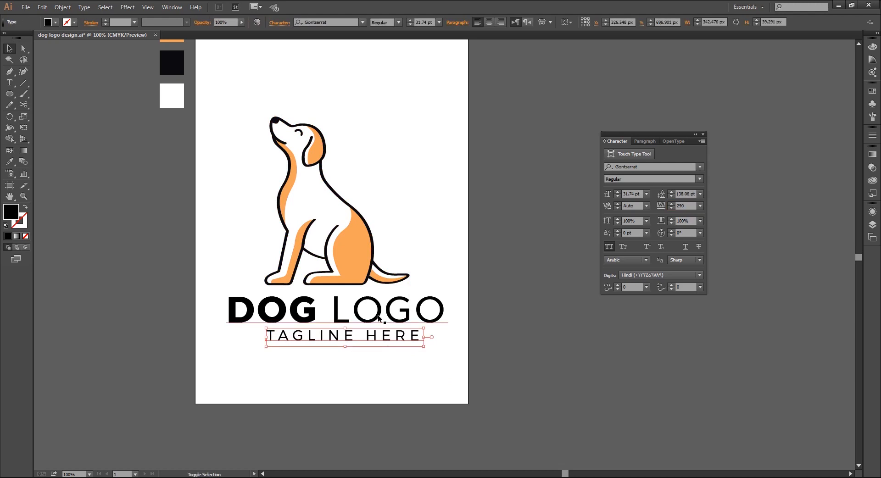
left_click(378, 315, "shift")
left_click(378, 315)
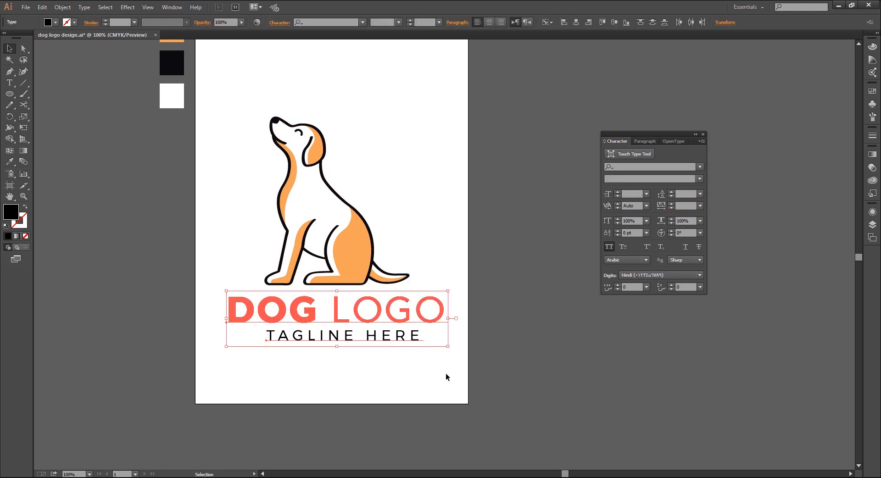
left_click(573, 26)
left_click(504, 324)
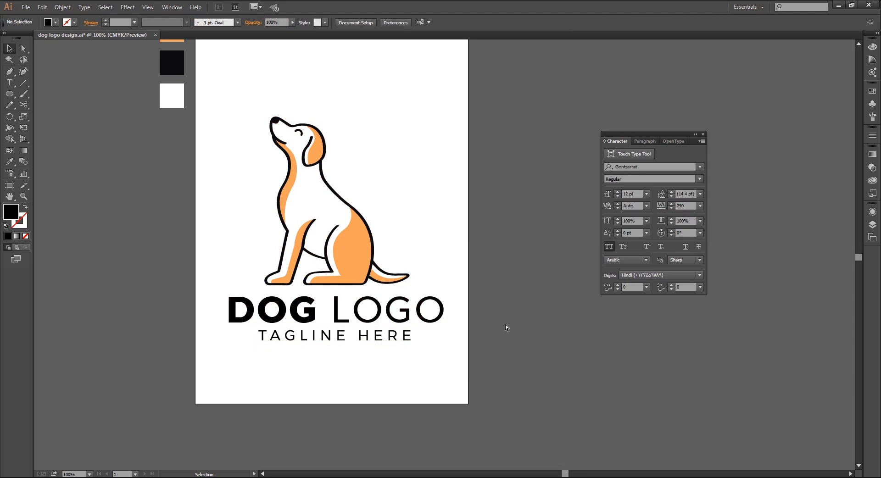
- Group the dog artwork, the "DOG LOGO" text and the tagline into one object
key("ctrl+minus")
left_click_drag(429, 337, 394, 266)
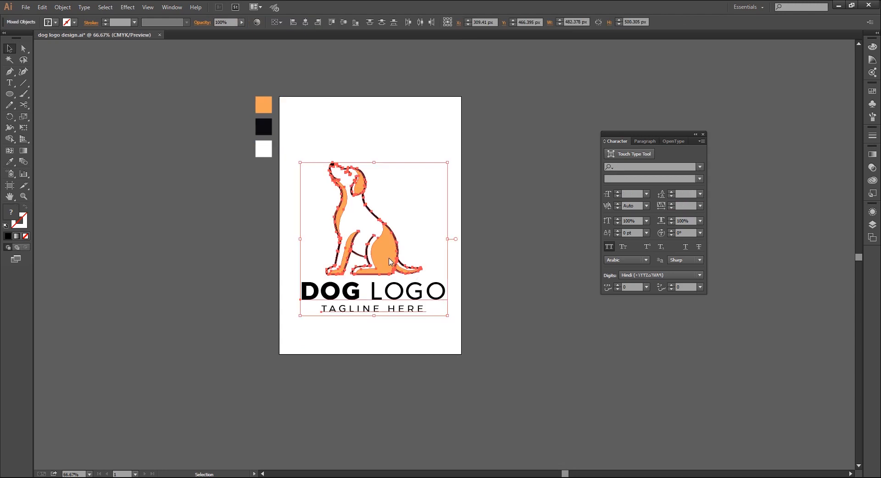
right_click(389, 262)
left_click(420, 300)
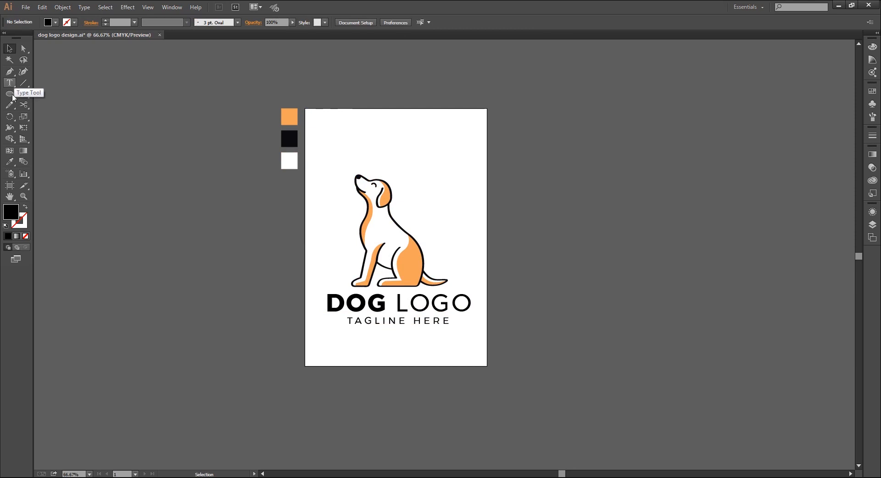
- Draw a 595.28 × 841.89 px rectangle covering the artboard and fill it with the white swatch's colour
left_click(10, 94)
left_click(43, 91)
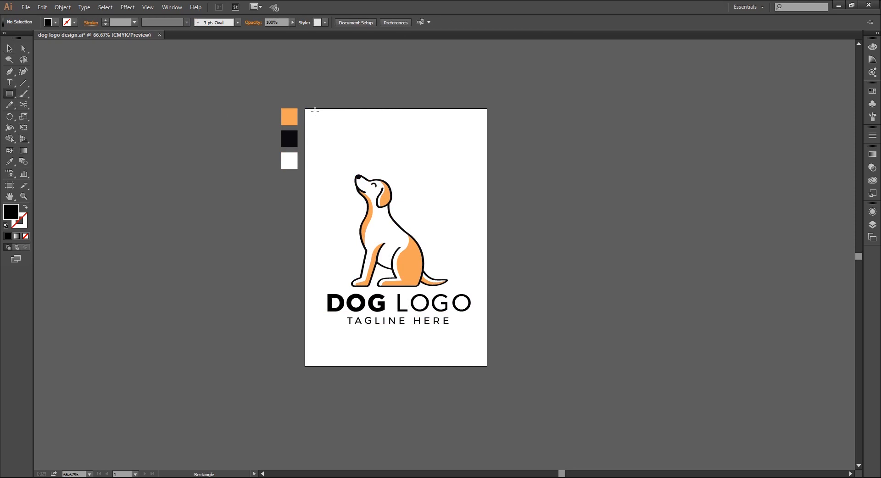
left_click_drag(305, 109, 486, 366)
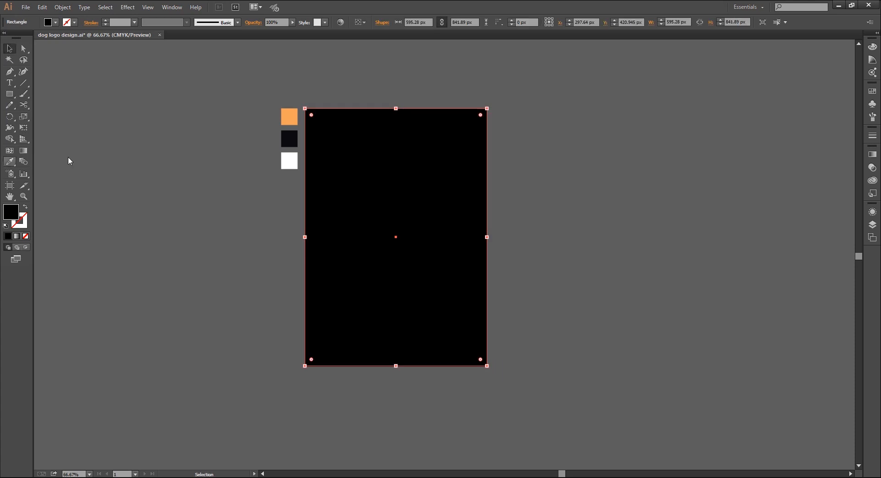
key("i")
left_click(289, 161)
- Send the white background rectangle behind the logo artwork and deselect it
left_click(9, 48)
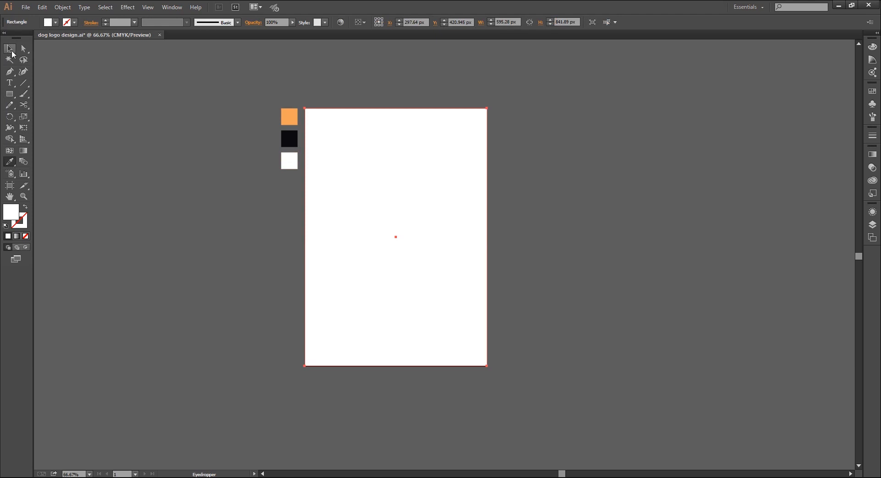
right_click(386, 170)
mouse_move(454, 301)
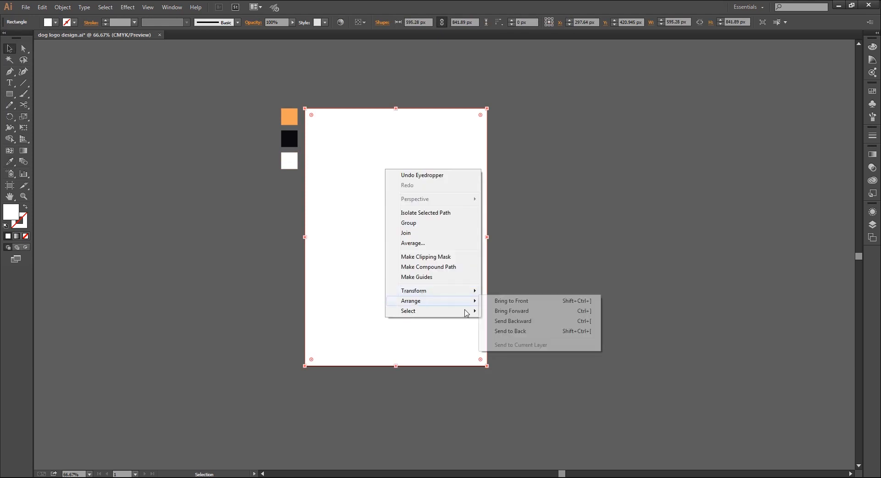
left_click(505, 331)
key("ctrl+shift+a")
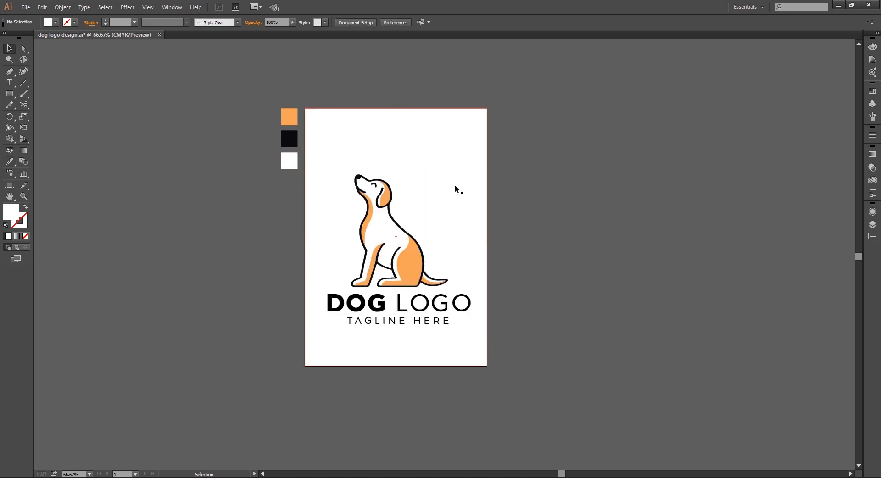
- Centre the grouped logo horizontally and vertically on the white background rectangle
left_click(430, 253)
key("ctrl+a")
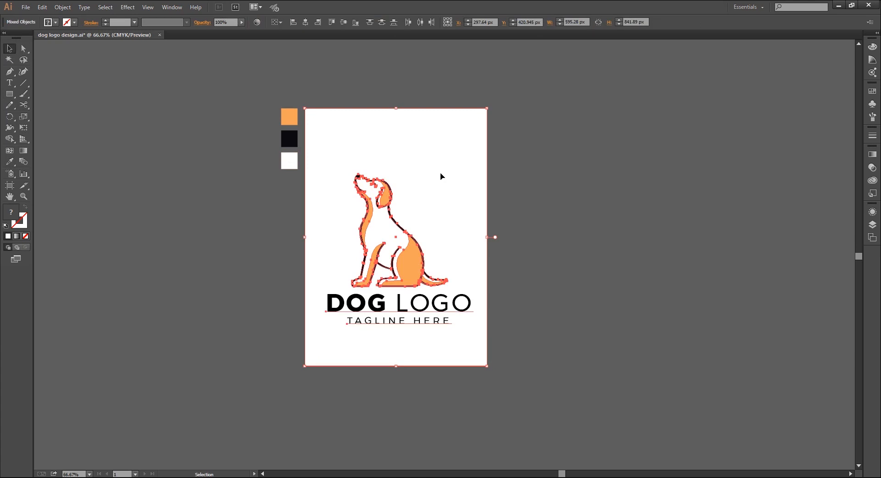
left_click(306, 24)
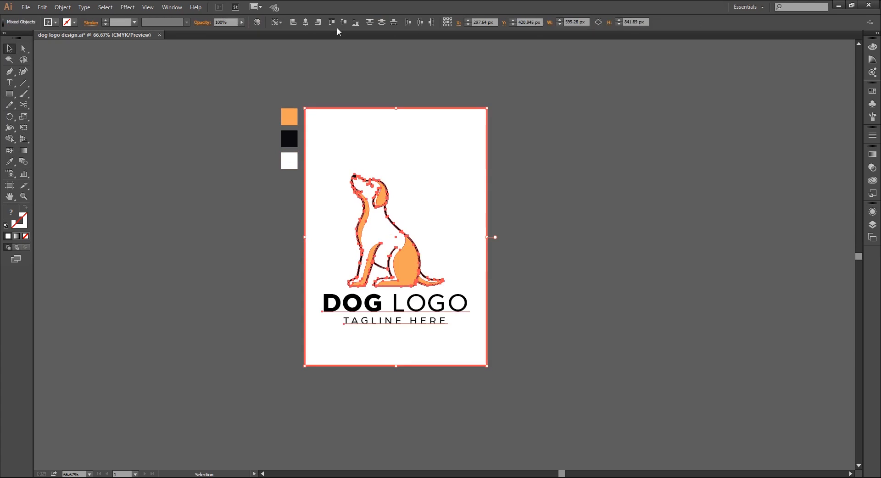
left_click(342, 23)
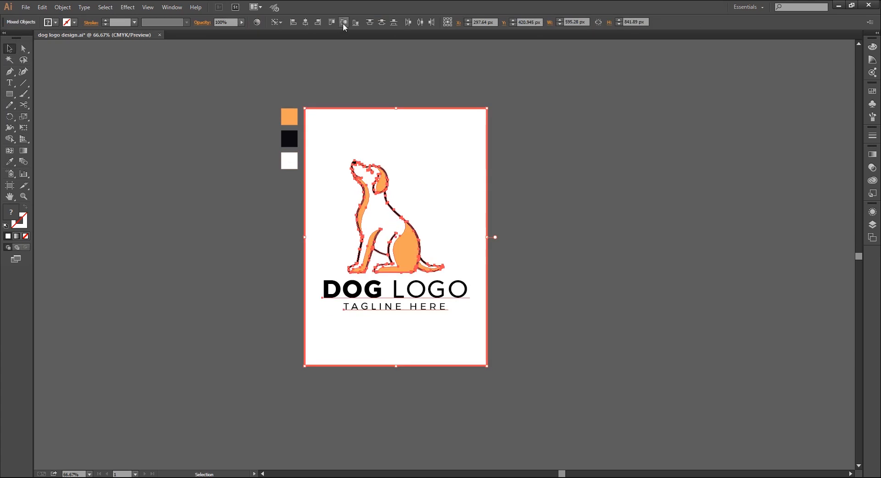
left_click(580, 274)
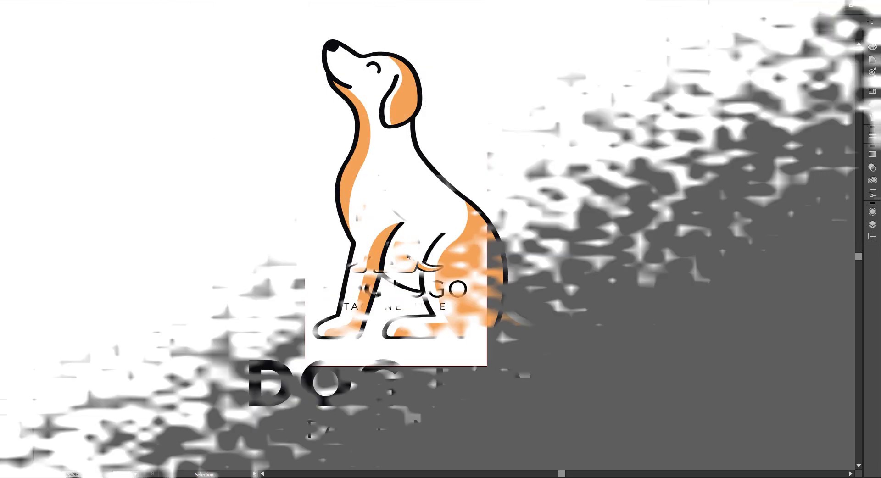